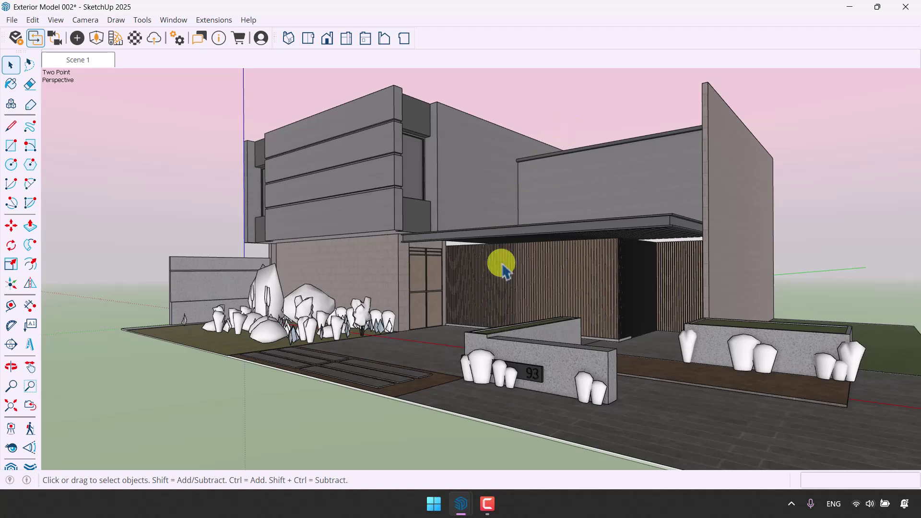
- Start the Enscape rendering of the exterior house model
{"action": "left_click", "coordinate": [487, 504]}
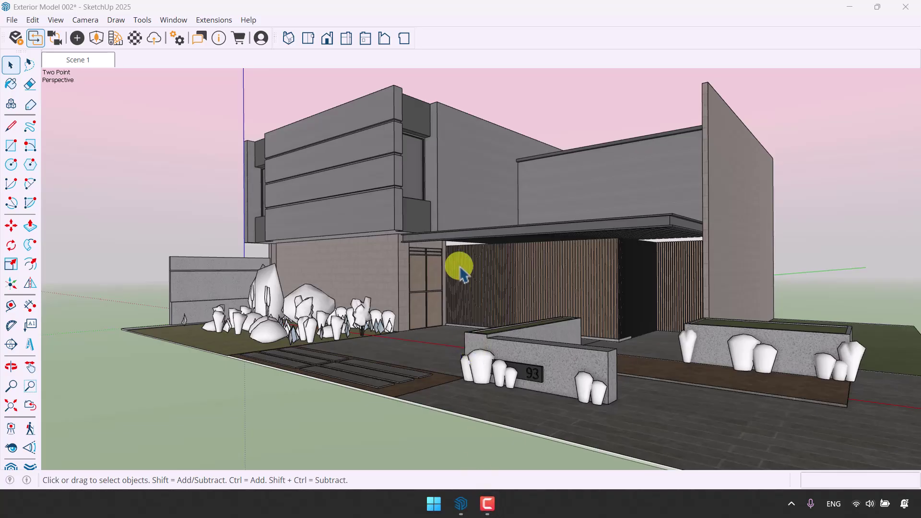
{"action": "middle_click_drag", "start_coordinate": [460, 264], "coordinate": [499, 281]}
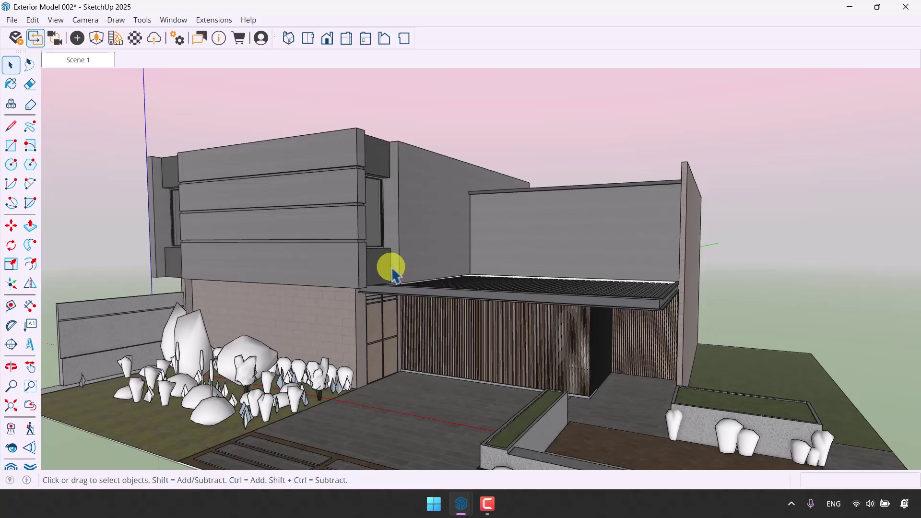
{"action": "middle_click_drag", "start_coordinate": [271, 249], "coordinate": [269, 225]}
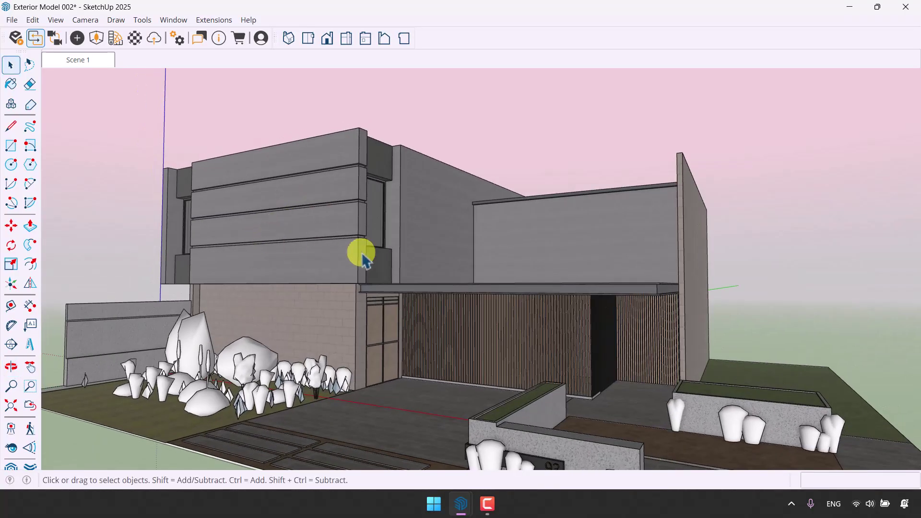
{"action": "scroll", "coordinate": [393, 259], "scroll_direction": "up", "scroll_amount": 3}
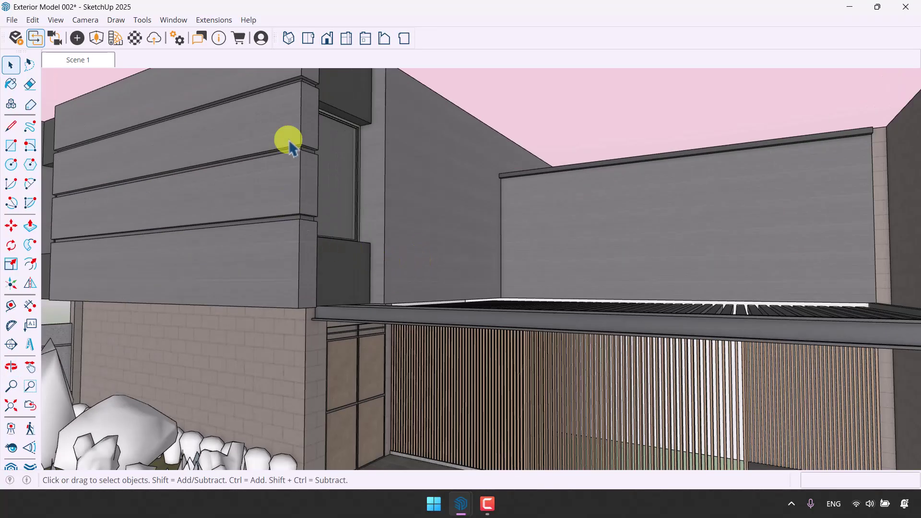
{"action": "scroll", "coordinate": [457, 202], "scroll_direction": "down", "scroll_amount": 3}
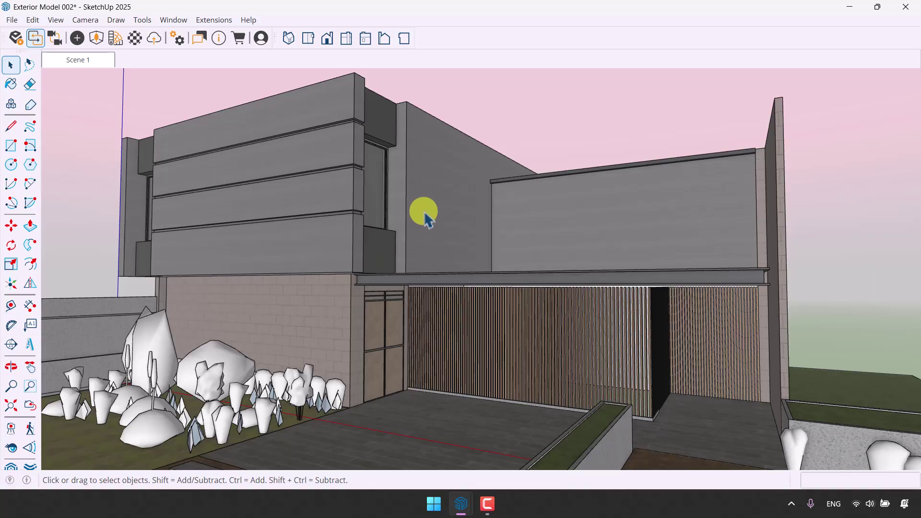
{"action": "left_click", "coordinate": [16, 36]}
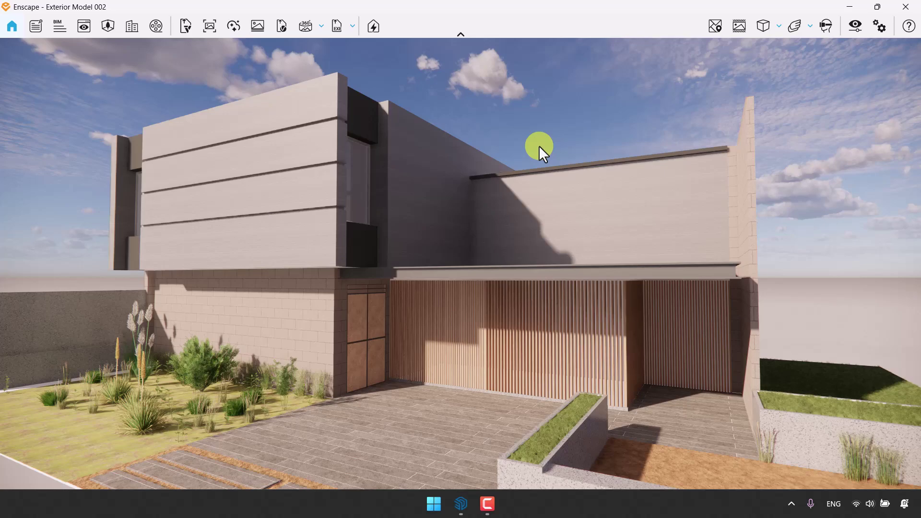
- Open Enscape's view management and bring the camera to the saved view Scene 1
{"action": "key", "text": "v"}
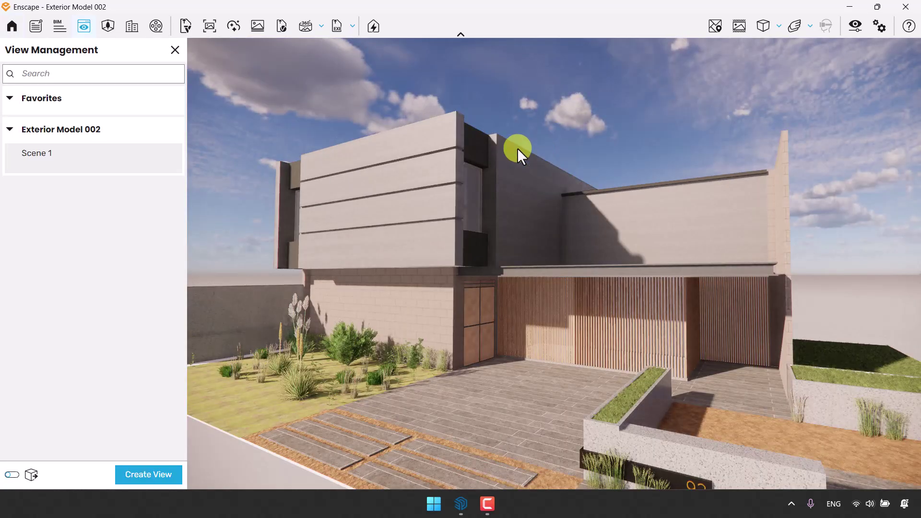
{"action": "left_click", "coordinate": [60, 151]}
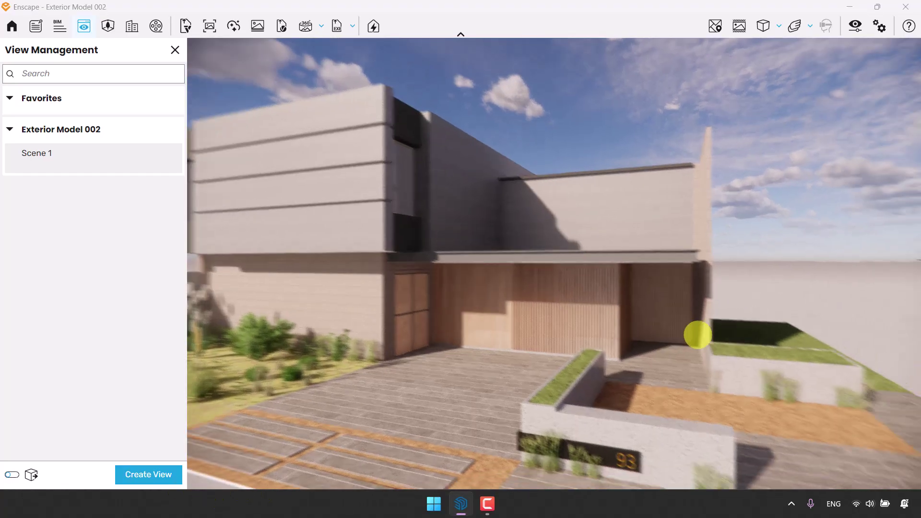
{"action": "right_click_drag", "start_coordinate": [697, 335], "coordinate": [541, 385]}
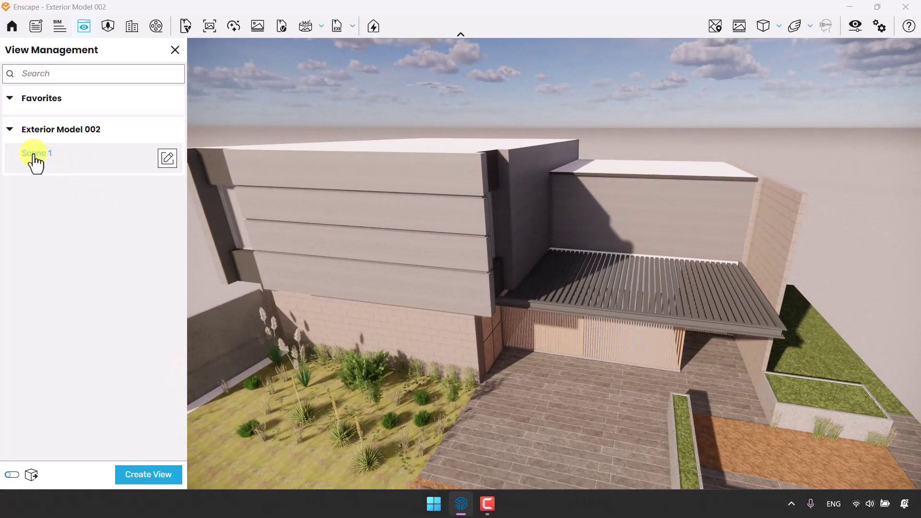
{"action": "left_click", "coordinate": [34, 153]}
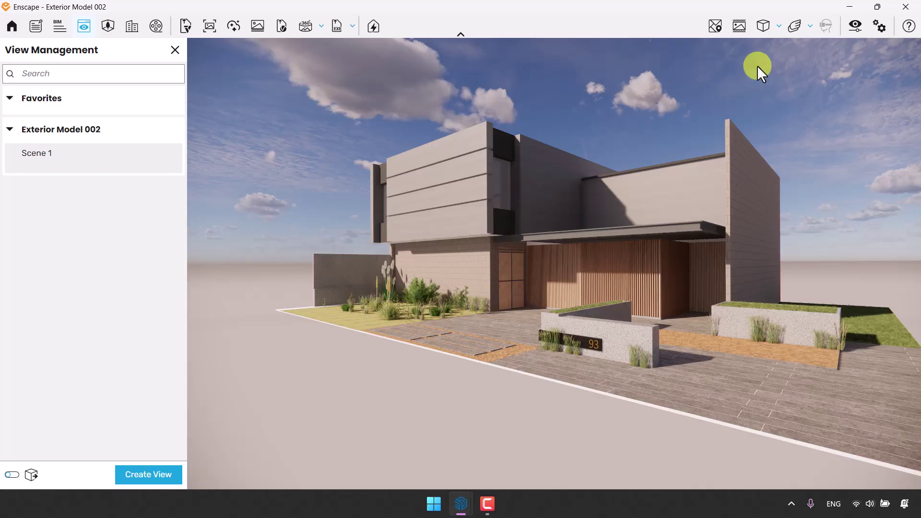
- Turn on the safe frame and start a new view with its visual preset unlinked
{"action": "left_click", "coordinate": [740, 25]}
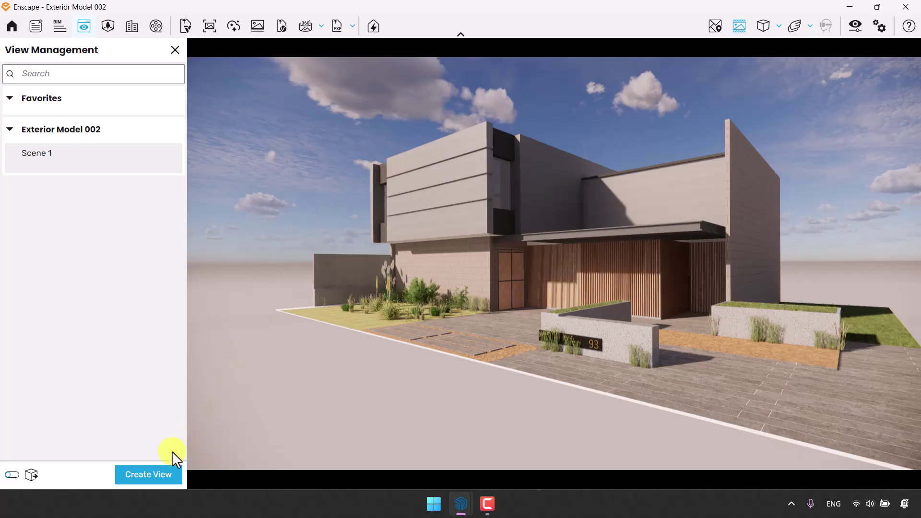
{"action": "left_click", "coordinate": [145, 475]}
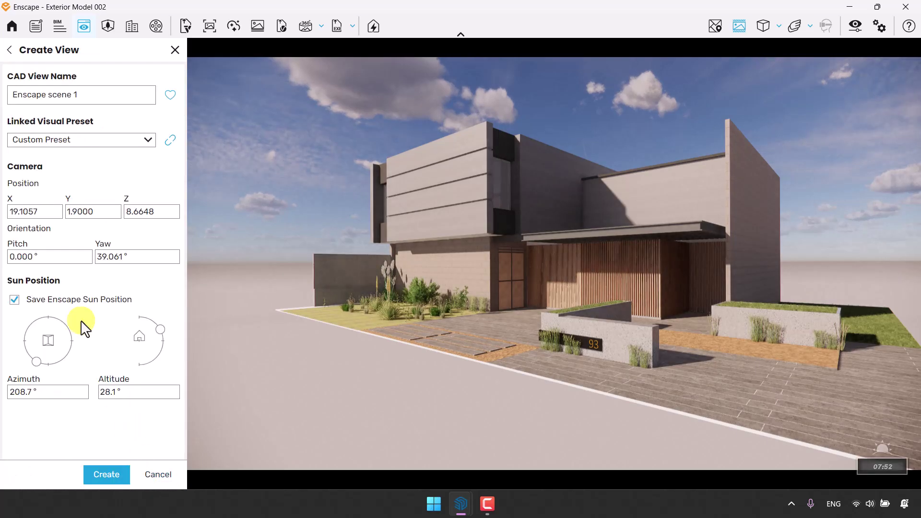
{"action": "left_click", "coordinate": [169, 140]}
- Name the new view CAMERA 001
{"action": "left_click_drag", "start_coordinate": [96, 104], "coordinate": [2, 111]}
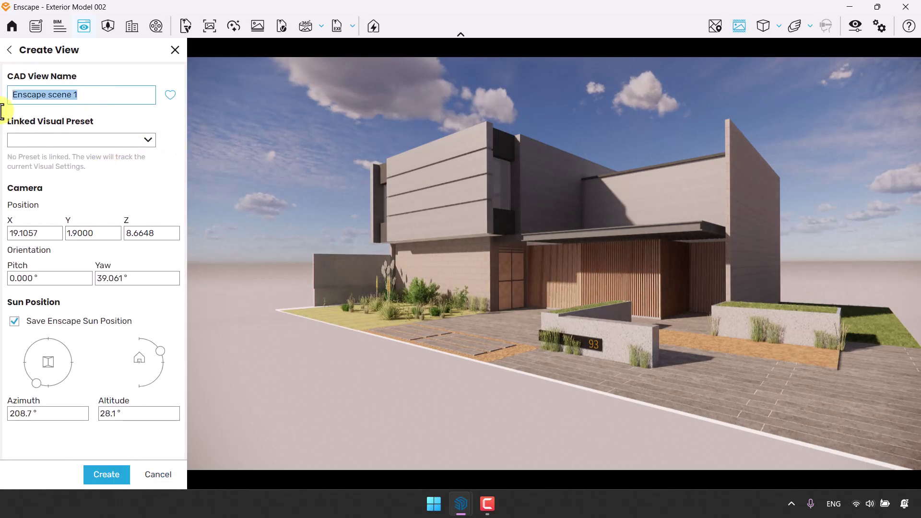
{"action": "type", "text": "CAD"}
{"action": "key", "text": "BackSpace"}
{"action": "key", "text": "BackSpace"}
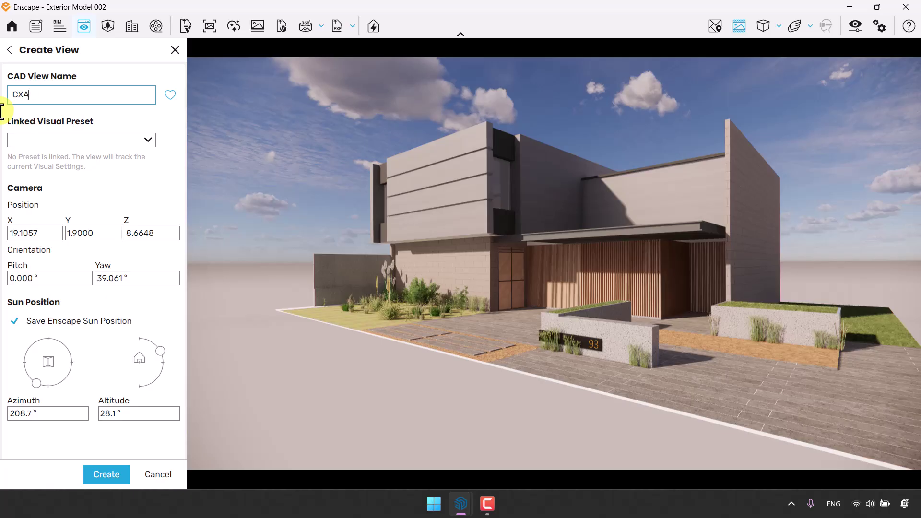
{"action": "type", "text": "AMERA 001"}
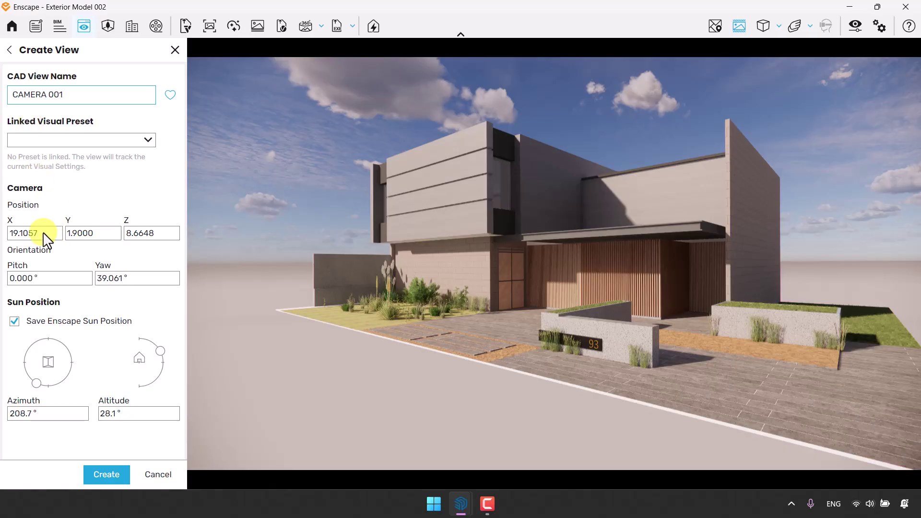
- Set the new view's camera pitch to 8° and its X position to 19.1
{"action": "double_click", "coordinate": [46, 278]}
{"action": "type", "text": "8"}
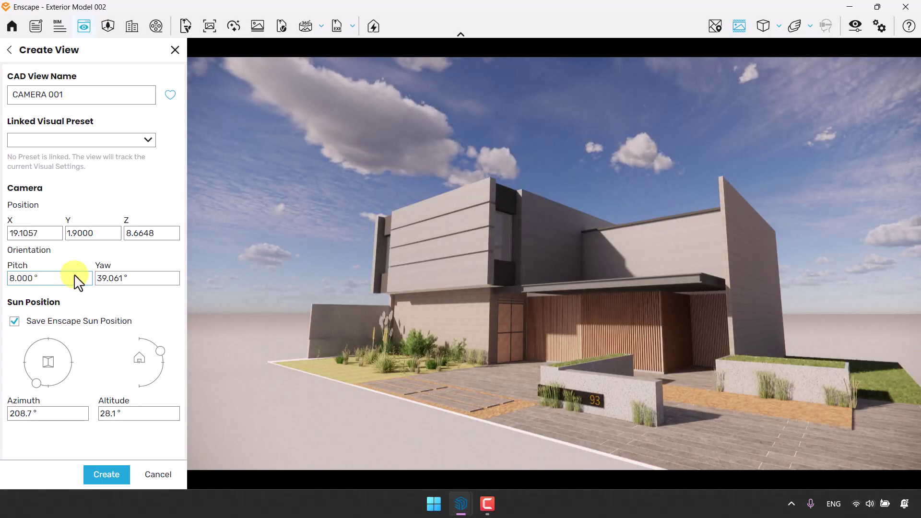
{"action": "double_click", "coordinate": [37, 234]}
{"action": "type", "text": "19.1"}
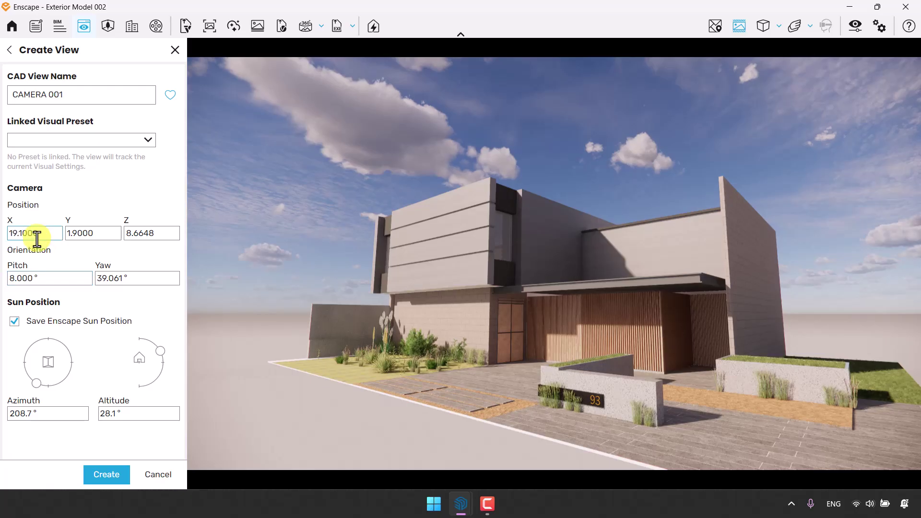
- Try lowering the camera to a Y position of 1.6
{"action": "left_click", "coordinate": [70, 233]}
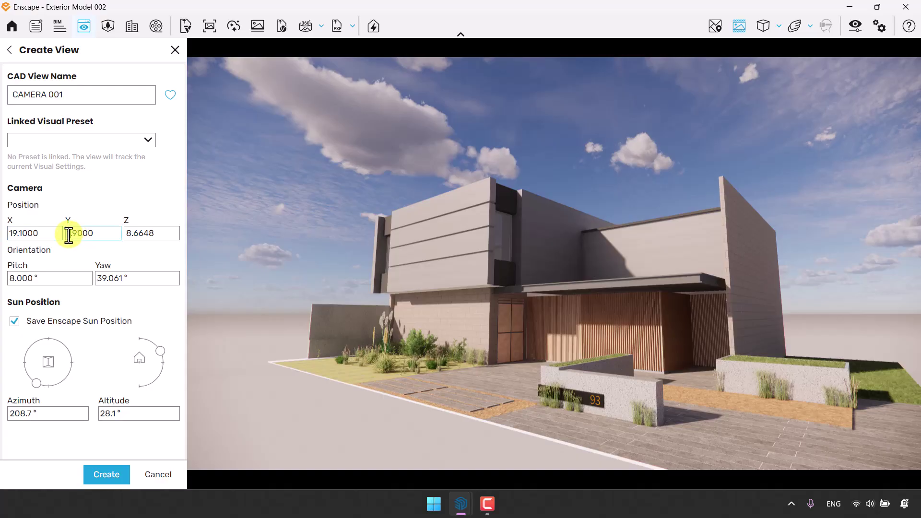
{"action": "double_click", "coordinate": [69, 234]}
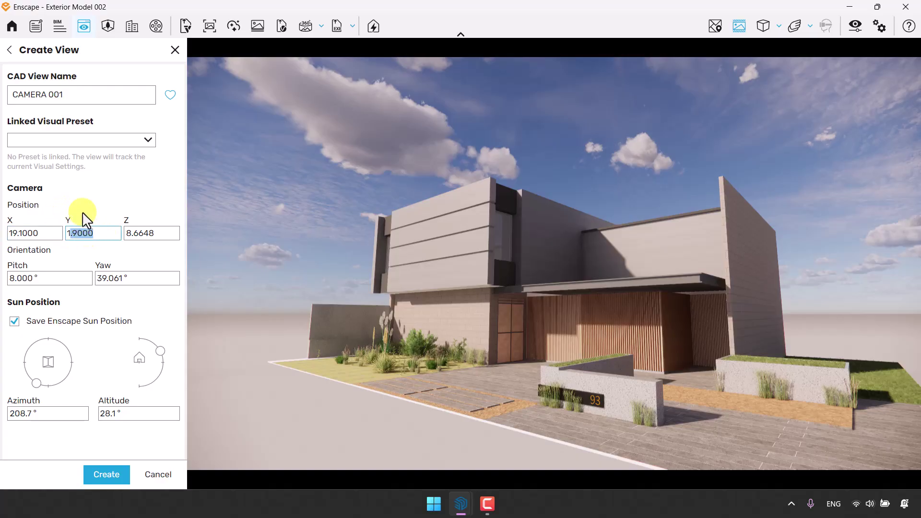
{"action": "left_click_drag", "start_coordinate": [69, 232], "coordinate": [105, 232]}
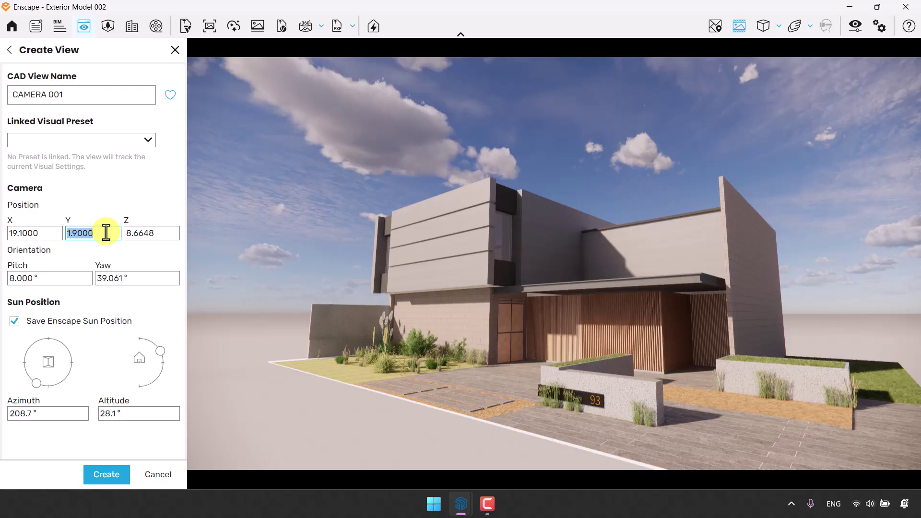
{"action": "type", "text": "1.6"}
{"action": "key", "text": "Return"}
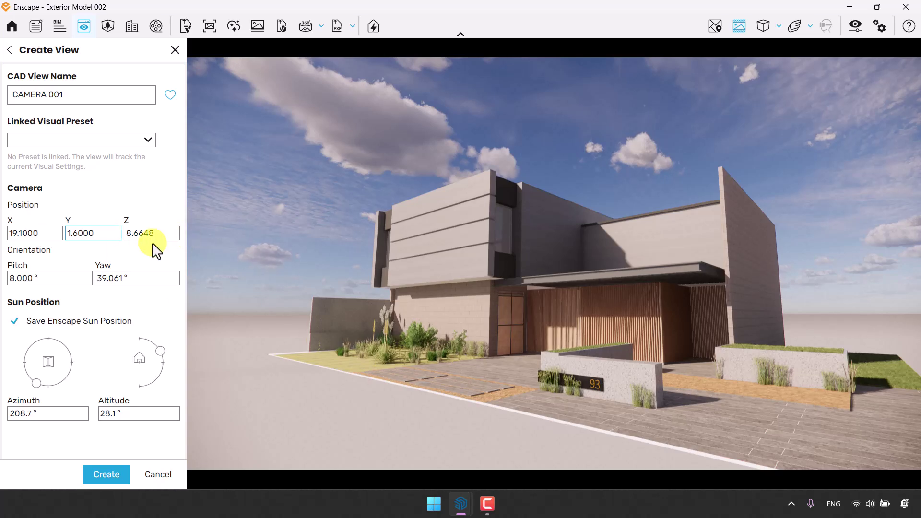
- Set the camera's Y position to 1.2 and its Z position to 8.6
{"action": "left_click_drag", "start_coordinate": [83, 234], "coordinate": [32, 235]}
{"action": "type", "text": "1.2"}
{"action": "key", "text": "Return"}
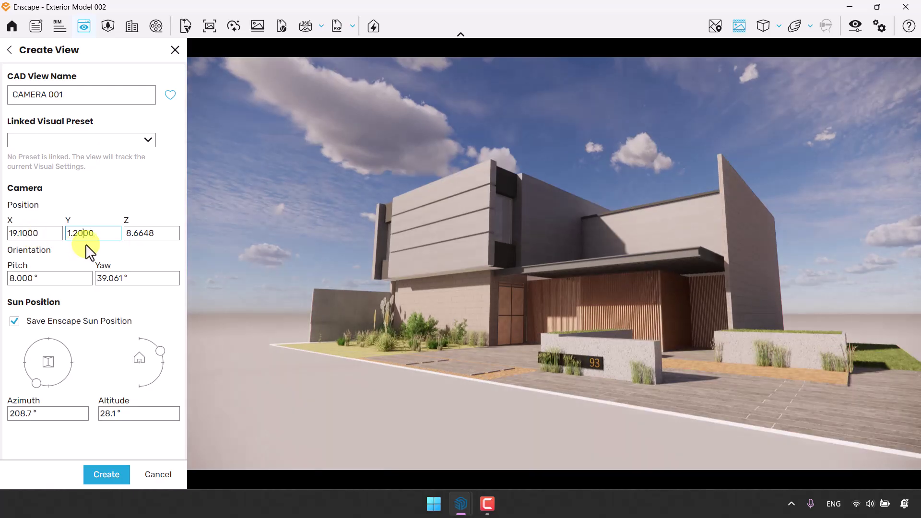
{"action": "left_click_drag", "start_coordinate": [138, 234], "coordinate": [210, 234]}
{"action": "key", "text": "BackSpace"}
{"action": "key", "text": "Return"}
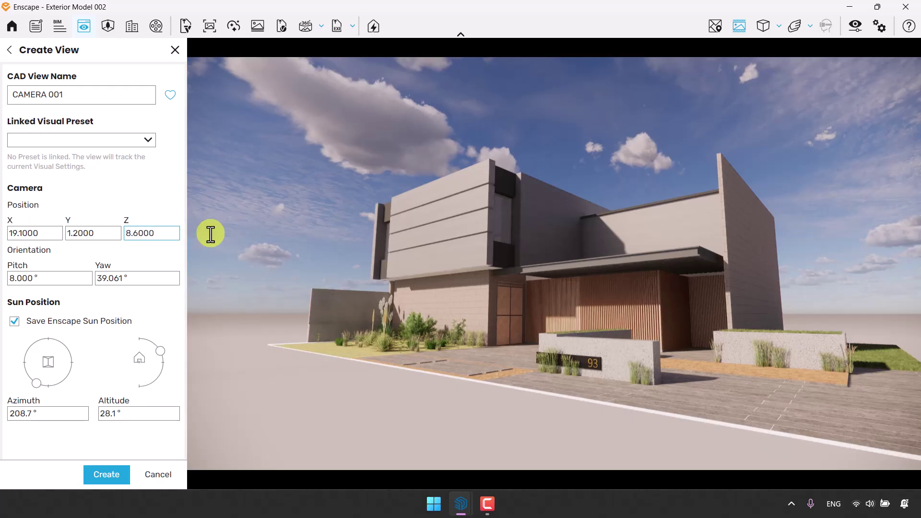
- Try camera yaw values of 42°, 39° and 36° to compare the framing of the house
{"action": "left_click", "coordinate": [127, 278]}
{"action": "type", "text": "42"}
{"action": "key", "text": "Return"}
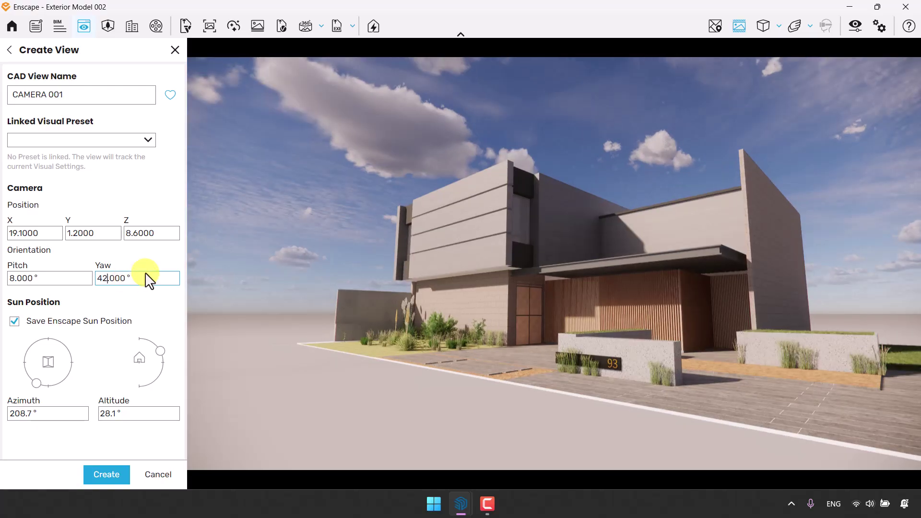
{"action": "left_click", "coordinate": [126, 278]}
{"action": "double_click", "coordinate": [126, 279]}
{"action": "type", "text": "39"}
{"action": "key", "text": "Return"}
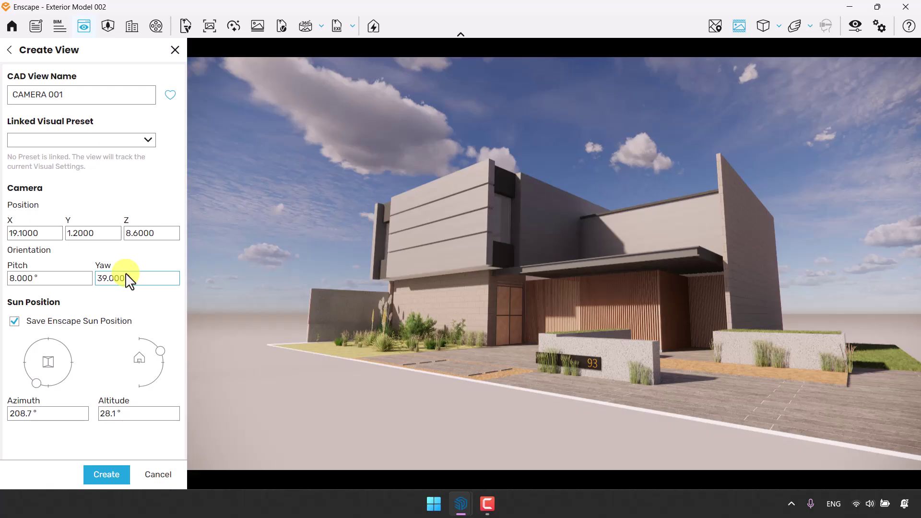
{"action": "double_click", "coordinate": [126, 278]}
{"action": "type", "text": "36"}
{"action": "key", "text": "Return"}
- Set the camera yaw to 35°
{"action": "double_click", "coordinate": [126, 278]}
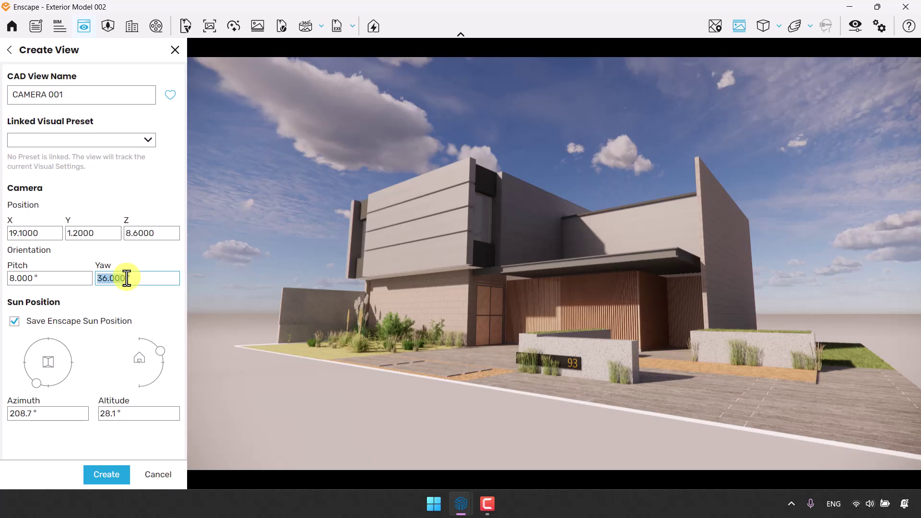
{"action": "type", "text": "35"}
{"action": "key", "text": "Return"}
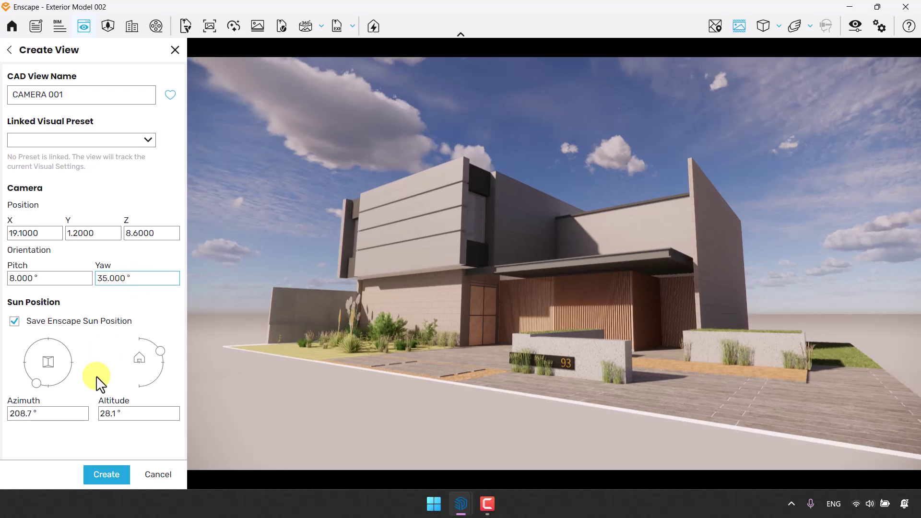
- Turn saving of the Enscape sun position off and back on for the view
{"action": "left_click", "coordinate": [13, 322]}
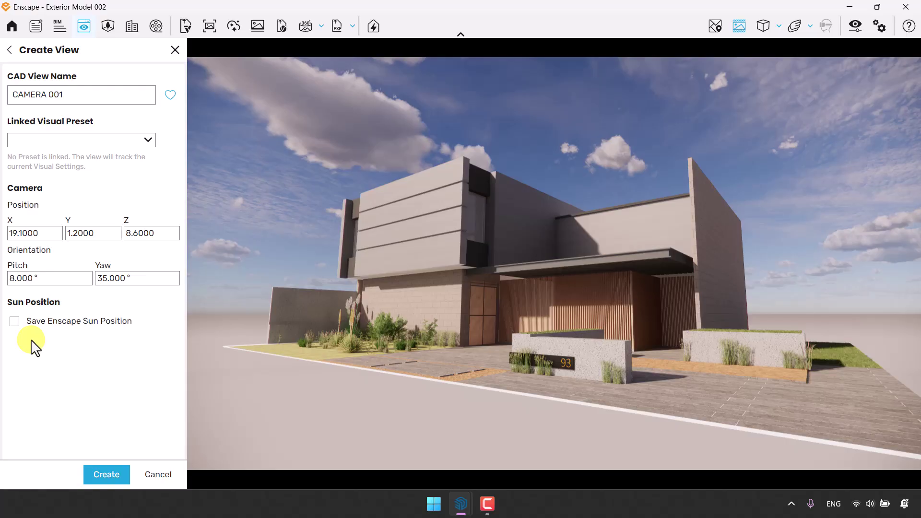
{"action": "mouse_move", "coordinate": [18, 328]}
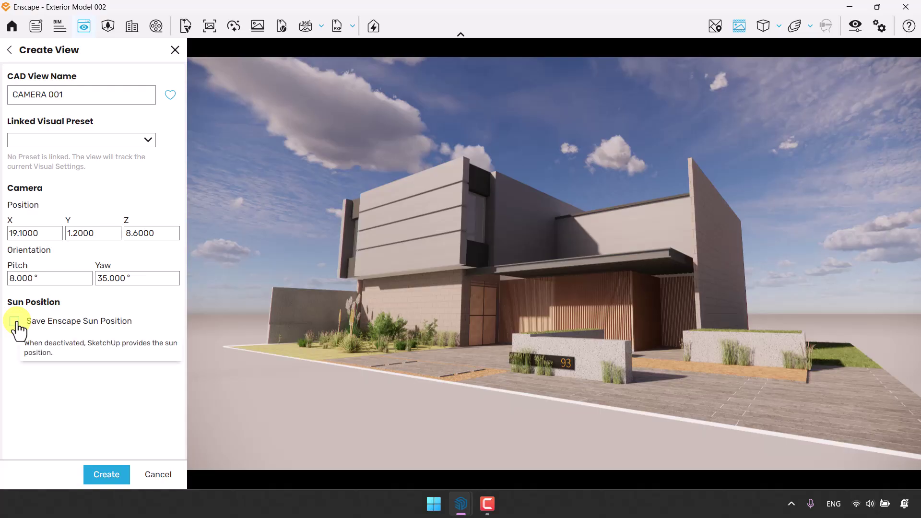
{"action": "left_click", "coordinate": [14, 321]}
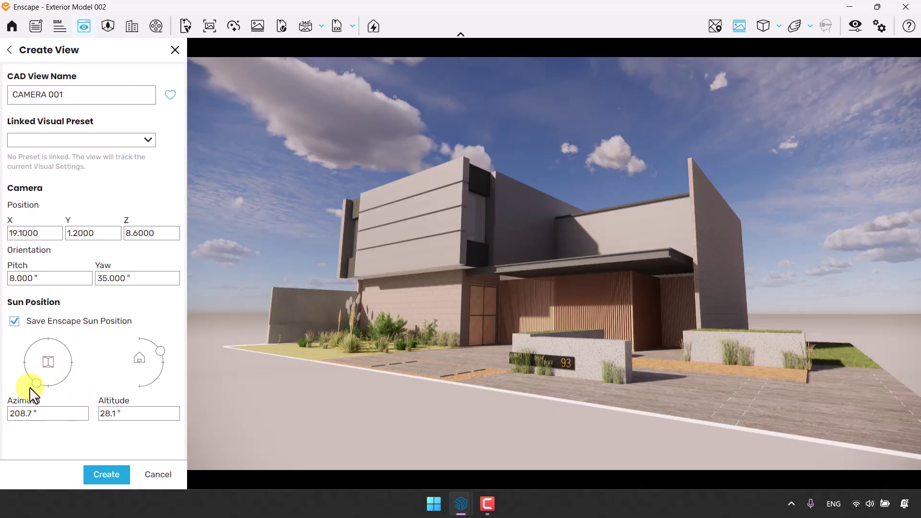
- Swing the sun azimuth to about 102° and set the sun altitude to 8°
{"action": "left_click_drag", "start_coordinate": [37, 385], "coordinate": [79, 368]}
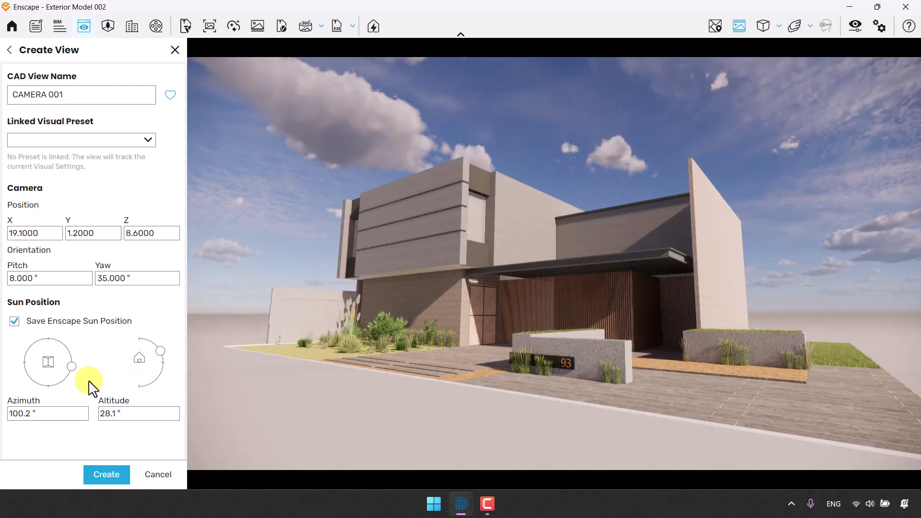
{"action": "mouse_move", "coordinate": [71, 368]}
{"action": "left_mouse_down"}
{"action": "mouse_move", "coordinate": [76, 361]}
{"action": "mouse_move", "coordinate": [73, 369]}
{"action": "left_mouse_up"}
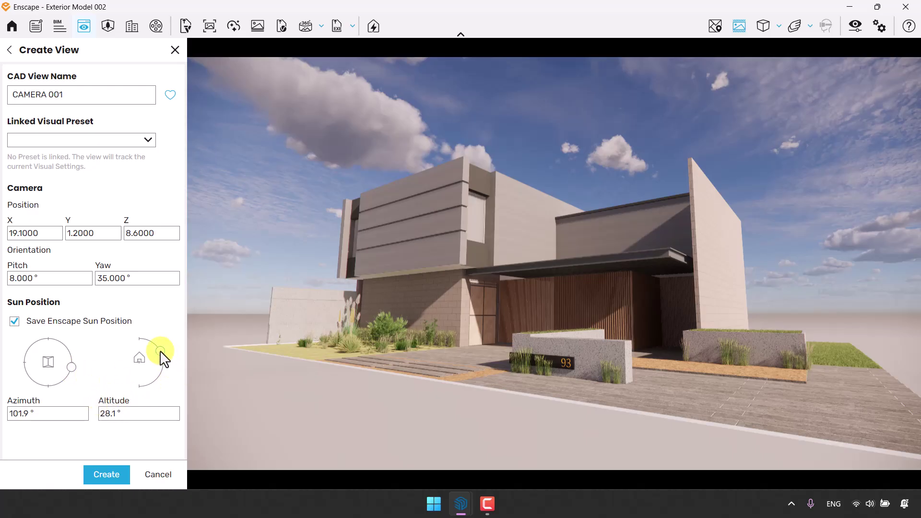
{"action": "mouse_move", "coordinate": [160, 352]}
{"action": "left_mouse_down"}
{"action": "mouse_move", "coordinate": [141, 338]}
{"action": "mouse_move", "coordinate": [163, 368]}
{"action": "mouse_move", "coordinate": [172, 351]}
{"action": "mouse_move", "coordinate": [170, 359]}
{"action": "left_mouse_up"}
{"action": "type", "text": "8"}
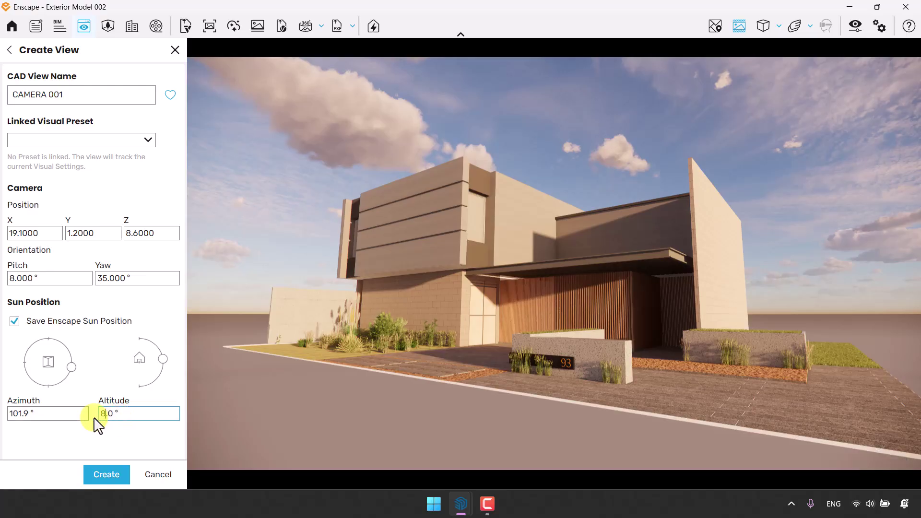
- Set the sun azimuth to 100° and create the CAMERA 001 view
{"action": "left_click", "coordinate": [71, 414]}
{"action": "type", "text": "100"}
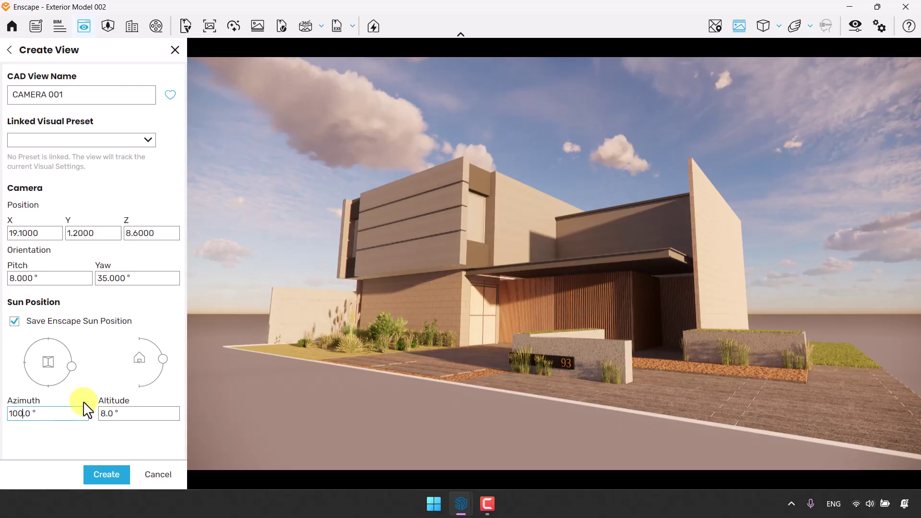
{"action": "left_click", "coordinate": [102, 474]}
{"action": "mouse_move", "coordinate": [46, 165]}
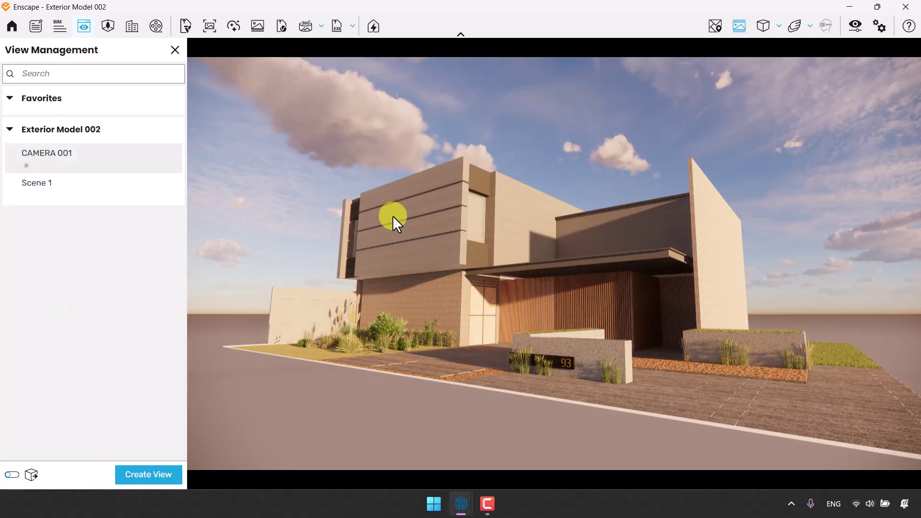
- Close View Management and arrange the SketchUp and Enscape windows side by side
{"action": "left_click", "coordinate": [176, 49]}
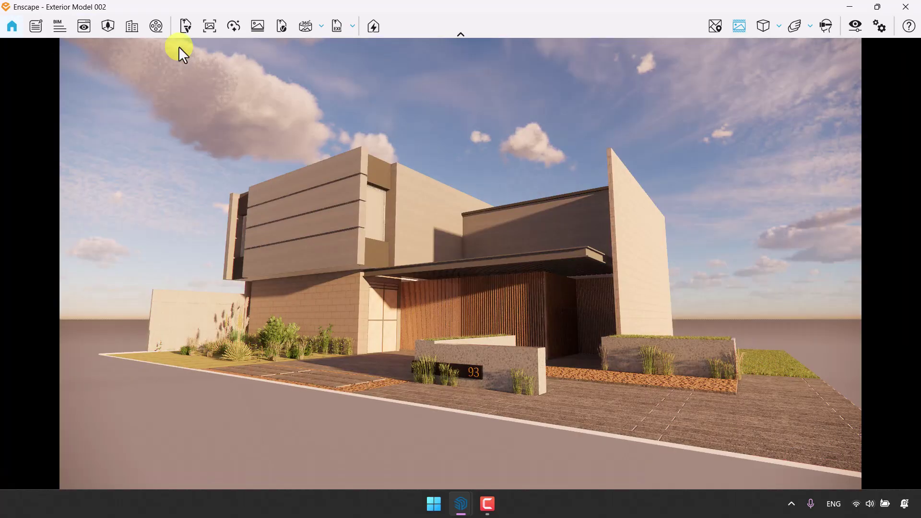
{"action": "left_click_drag", "start_coordinate": [550, 17], "coordinate": [746, 154]}
{"action": "left_click", "coordinate": [266, 189]}
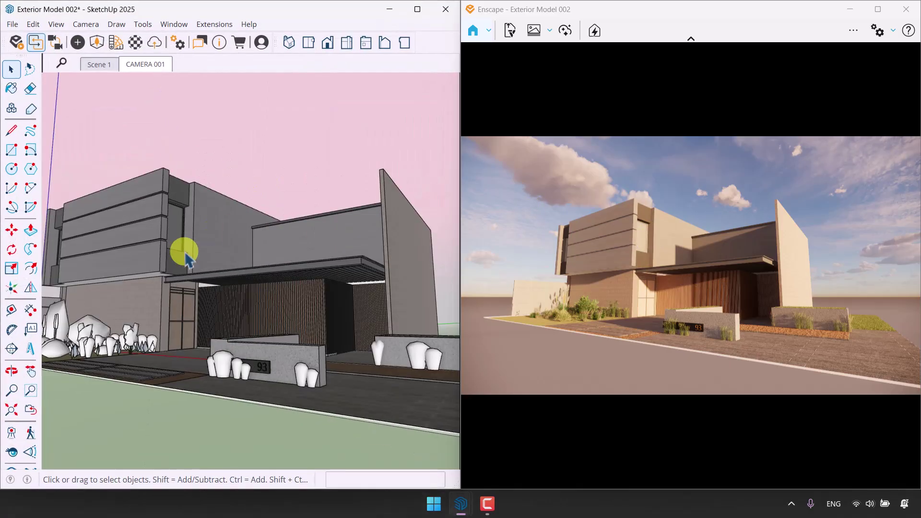
- Open the Enscape Material Editor and sample the Soil_04_1K material from the front lawn
{"action": "mouse_move", "coordinate": [177, 277]}
{"action": "middle_mouse_down"}
{"action": "mouse_move", "coordinate": [164, 341]}
{"action": "mouse_move", "coordinate": [330, 349]}
{"action": "mouse_move", "coordinate": [226, 323]}
{"action": "mouse_move", "coordinate": [320, 290]}
{"action": "middle_mouse_up"}
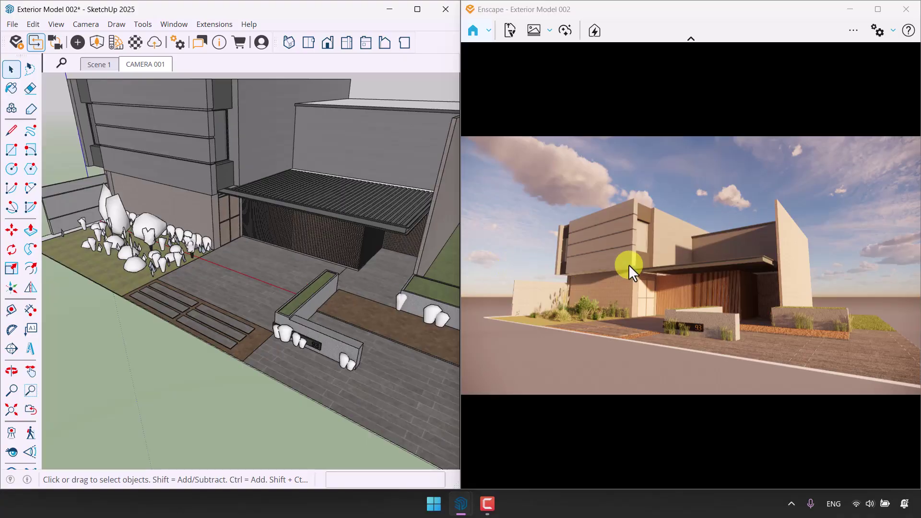
{"action": "scroll", "coordinate": [692, 270], "scroll_direction": "up", "scroll_amount": 5}
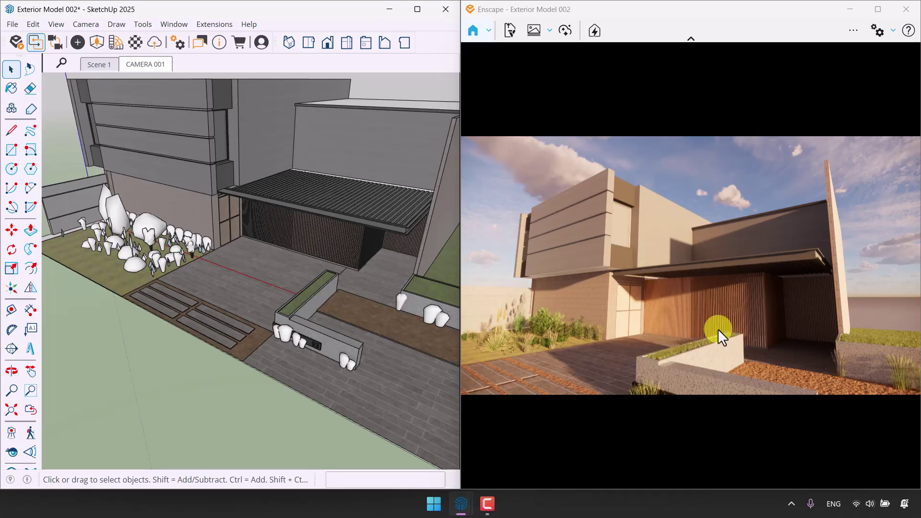
{"action": "mouse_move", "coordinate": [652, 339]}
{"action": "left_mouse_down"}
{"action": "mouse_move", "coordinate": [744, 294]}
{"action": "mouse_move", "coordinate": [691, 261]}
{"action": "mouse_move", "coordinate": [652, 339]}
{"action": "mouse_move", "coordinate": [526, 383]}
{"action": "mouse_move", "coordinate": [506, 249]}
{"action": "left_mouse_up"}
{"action": "scroll", "coordinate": [566, 368], "scroll_direction": "up", "scroll_amount": 5}
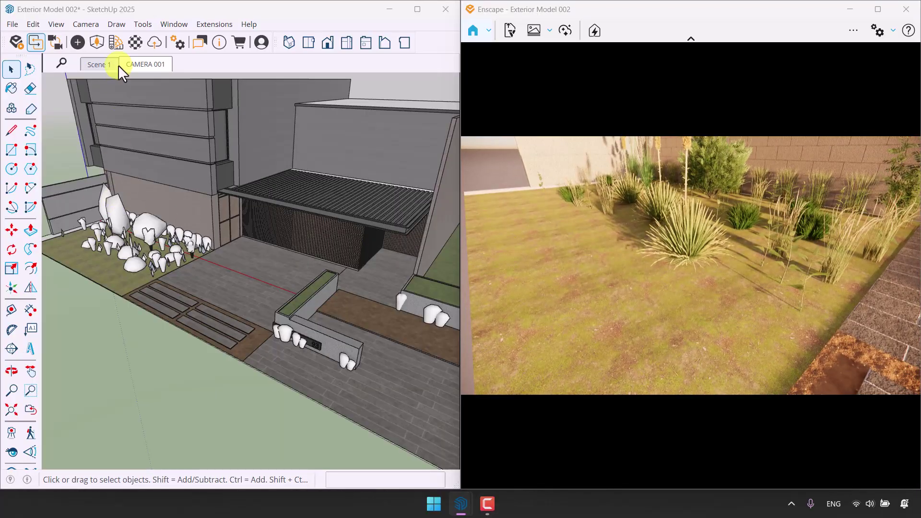
{"action": "left_click", "coordinate": [135, 43]}
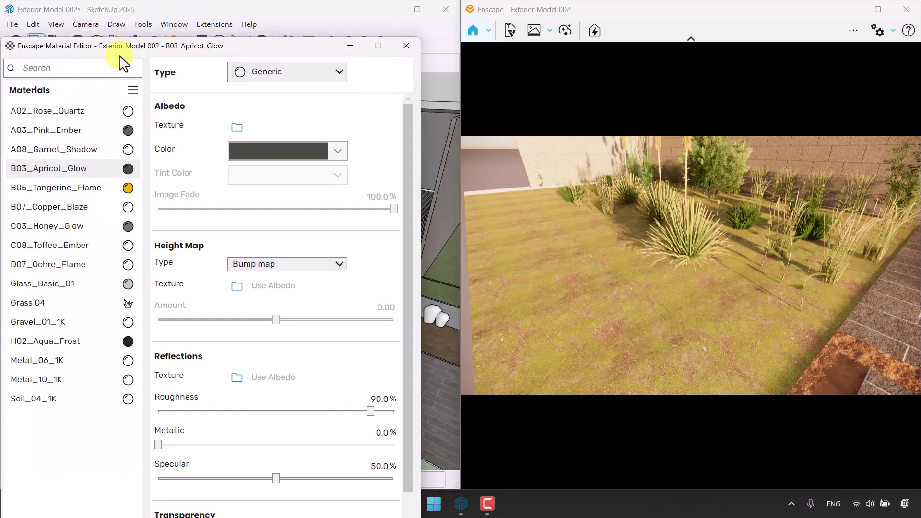
{"action": "left_click_drag", "start_coordinate": [120, 57], "coordinate": [60, 276]}
{"action": "left_click", "coordinate": [11, 90]}
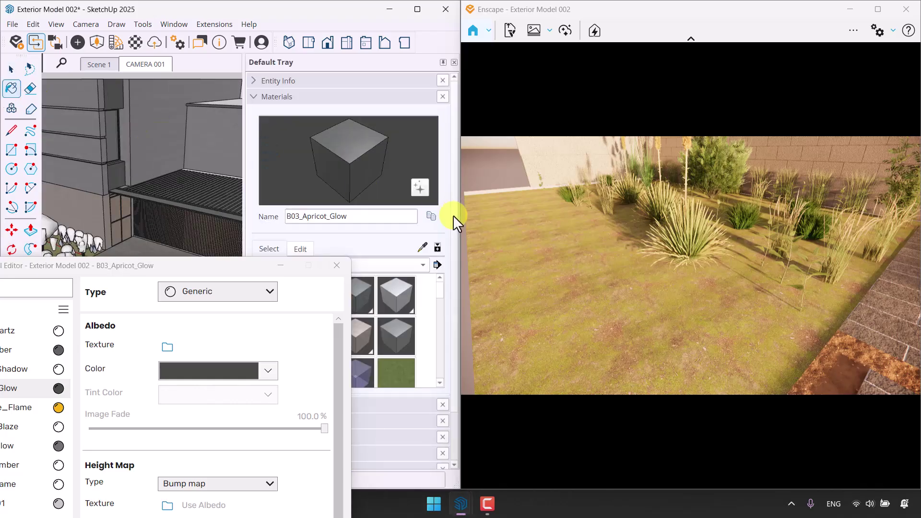
{"action": "scroll", "coordinate": [186, 185], "scroll_direction": "down", "scroll_amount": 5}
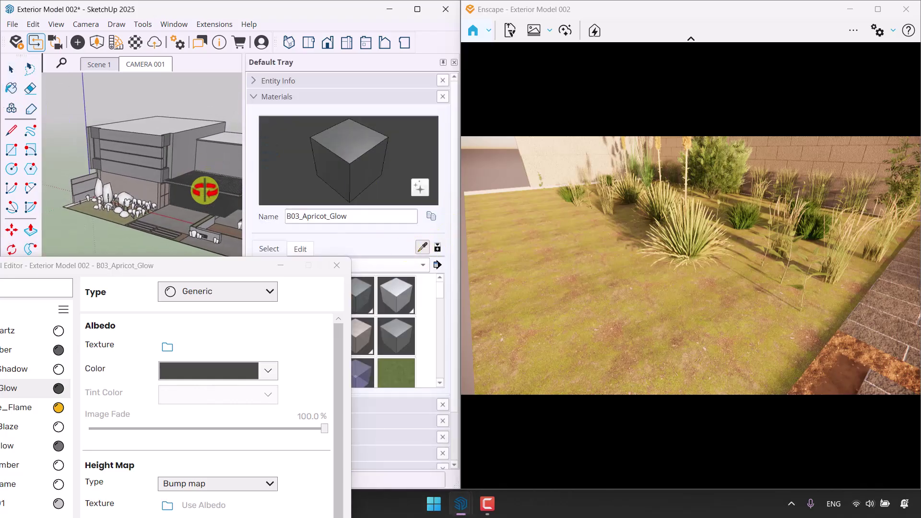
{"action": "scroll", "coordinate": [117, 203], "scroll_direction": "up", "scroll_amount": 10}
{"action": "left_click", "coordinate": [102, 207], "text": "alt"}
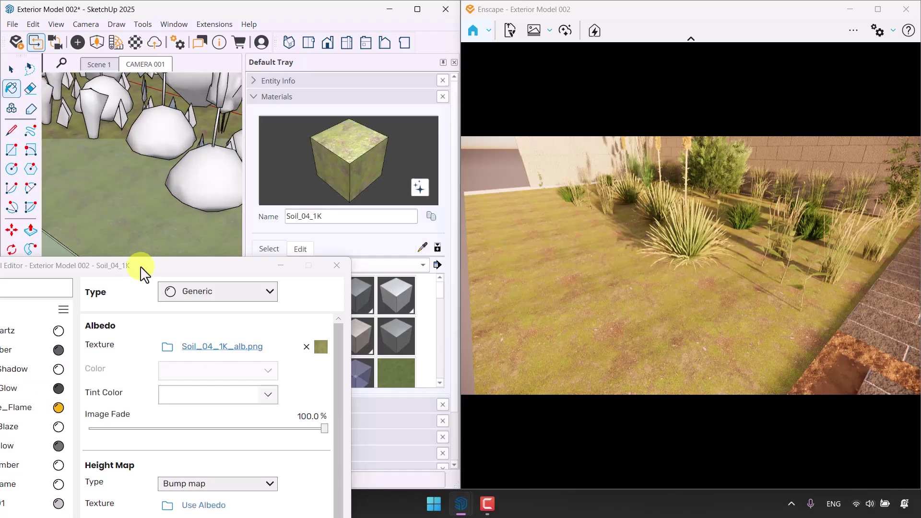
- Change the Soil_04_1K material type to Grass and set its grass height to 4.1%
{"action": "left_click_drag", "start_coordinate": [144, 266], "coordinate": [191, 79]}
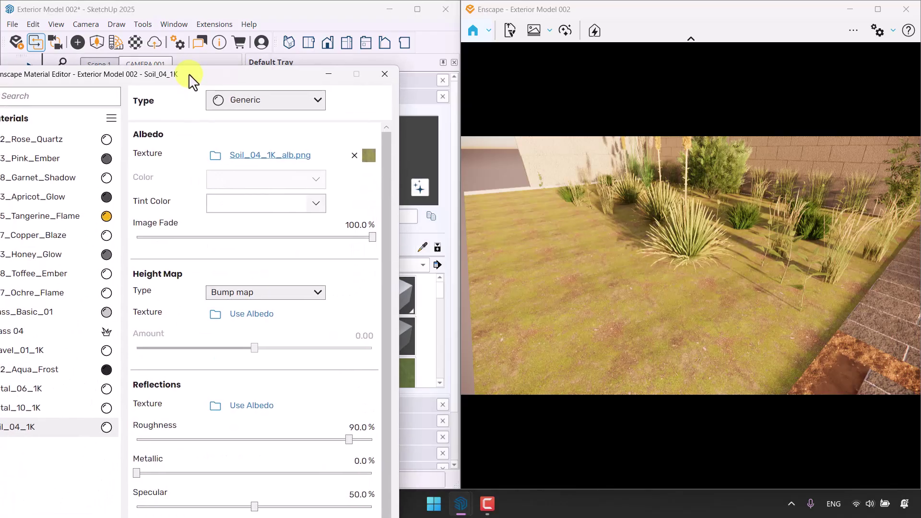
{"action": "left_click", "coordinate": [253, 106]}
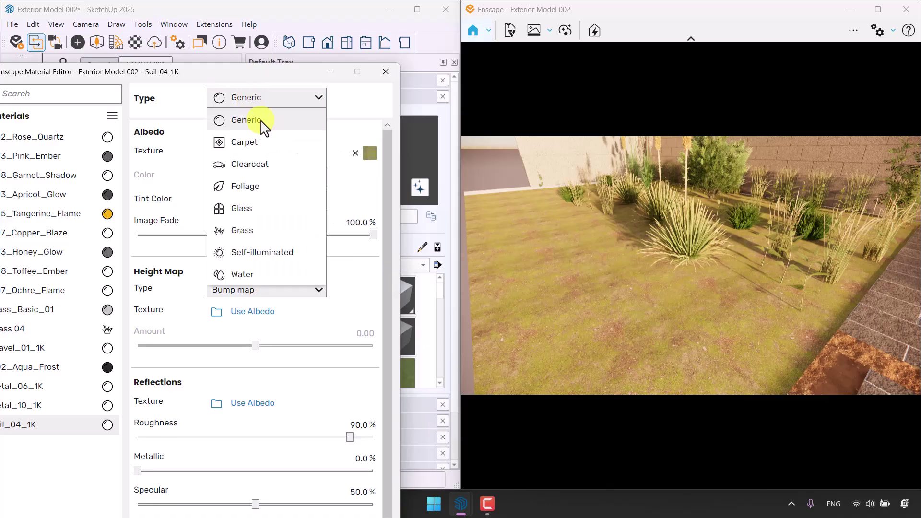
{"action": "left_click", "coordinate": [249, 233]}
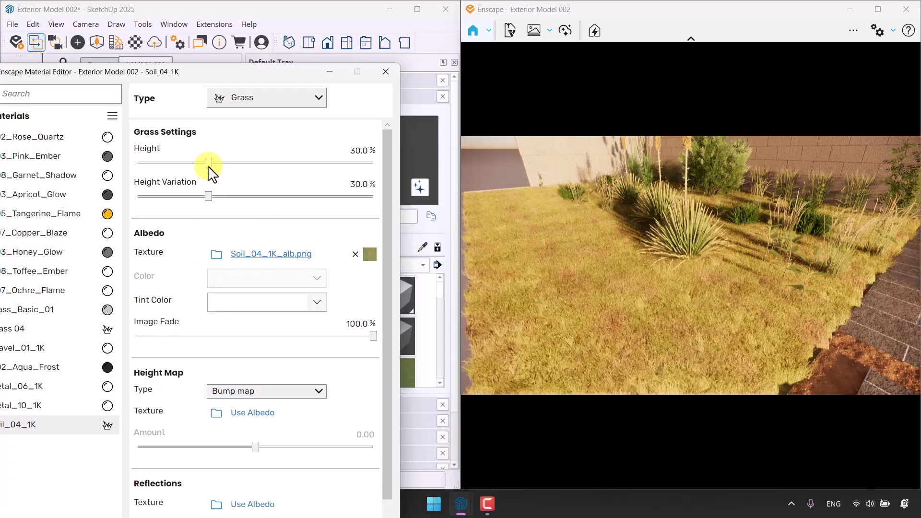
{"action": "left_click_drag", "start_coordinate": [209, 167], "coordinate": [170, 167]}
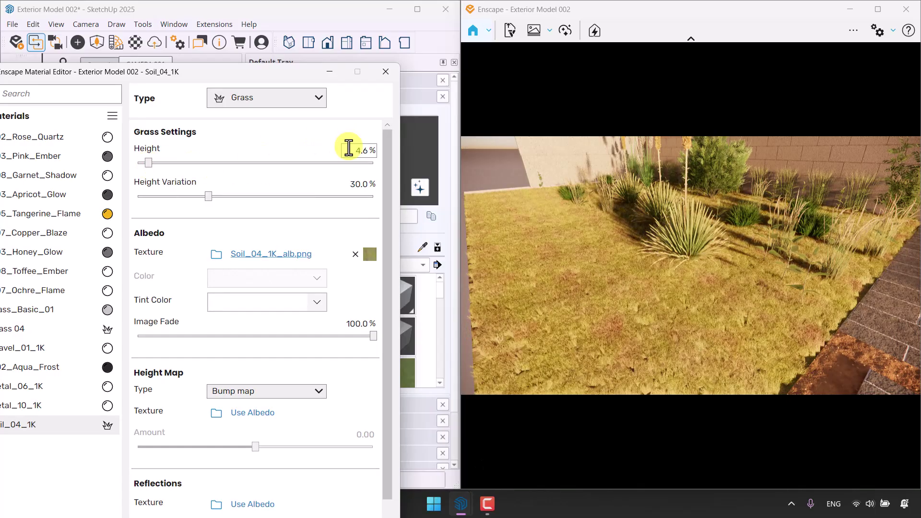
{"action": "left_click", "coordinate": [349, 149]}
{"action": "type", "text": "4.1"}
{"action": "key", "text": "Return"}
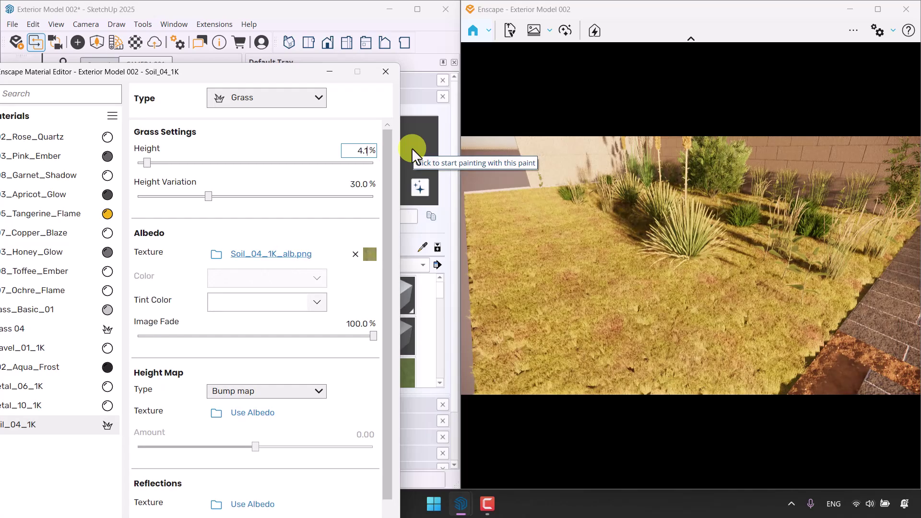
- Set the lawn's height variation to 24.6% and reduce its grass height to 2.2%
{"action": "left_click", "coordinate": [367, 185]}
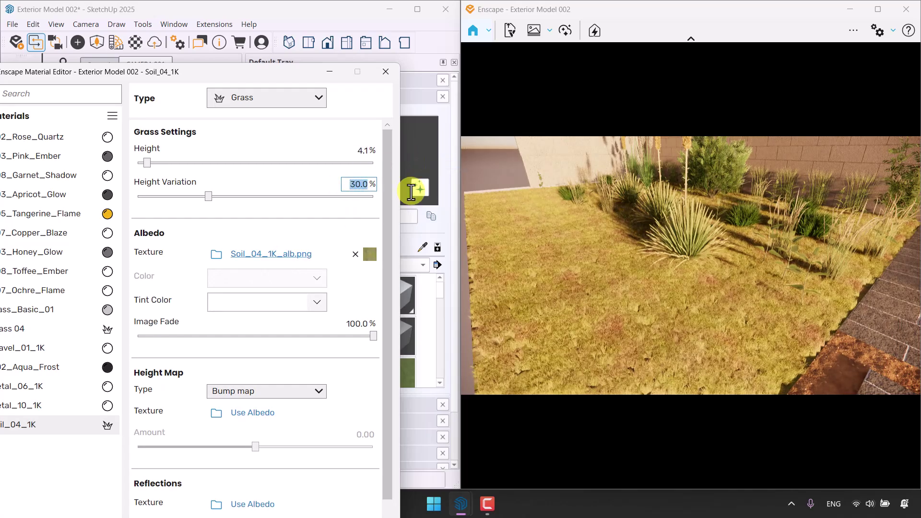
{"action": "type", "text": "24.6"}
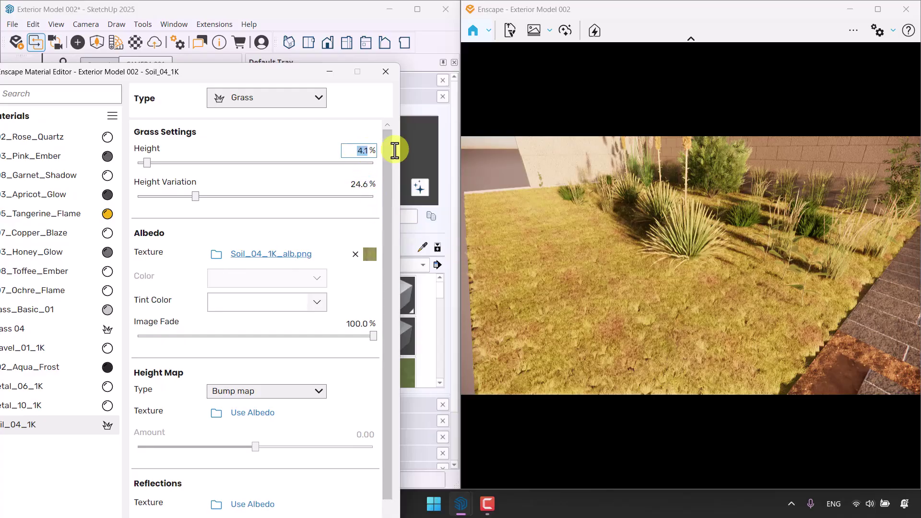
{"action": "type", "text": "2.2"}
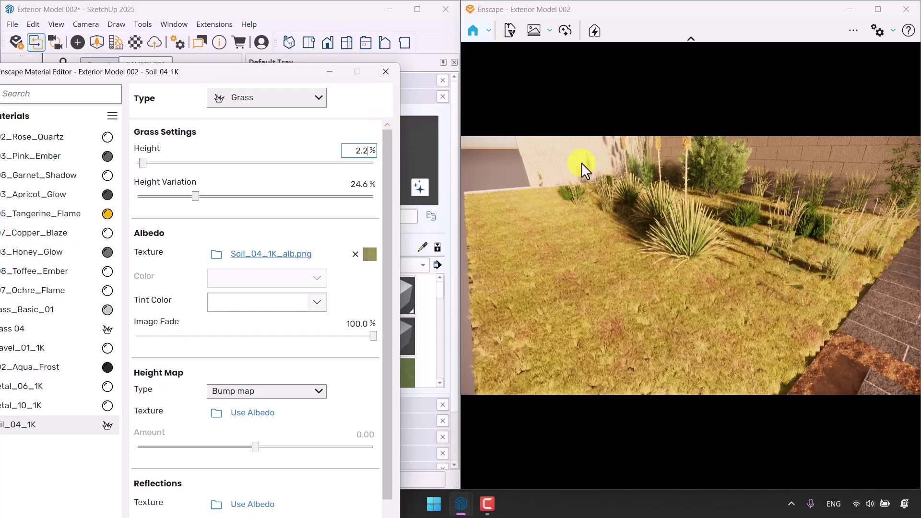
- Sample the Gravel_01_1K material from the soil strips between the driveway pavers for editing in the Enscape Material Editor
{"action": "mouse_move", "coordinate": [581, 162]}
{"action": "left_mouse_down"}
{"action": "mouse_move", "coordinate": [775, 261]}
{"action": "mouse_move", "coordinate": [847, 272]}
{"action": "mouse_move", "coordinate": [801, 273]}
{"action": "mouse_move", "coordinate": [841, 321]}
{"action": "mouse_move", "coordinate": [776, 328]}
{"action": "mouse_move", "coordinate": [784, 312]}
{"action": "mouse_move", "coordinate": [804, 315]}
{"action": "mouse_move", "coordinate": [763, 314]}
{"action": "mouse_move", "coordinate": [570, 171]}
{"action": "left_mouse_up"}
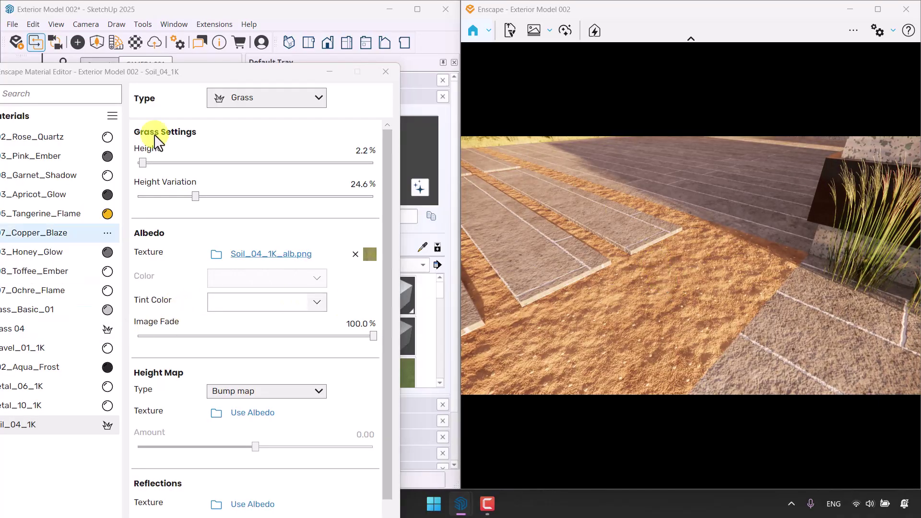
{"action": "left_click_drag", "start_coordinate": [185, 69], "coordinate": [154, 352]}
{"action": "left_click", "coordinate": [424, 250]}
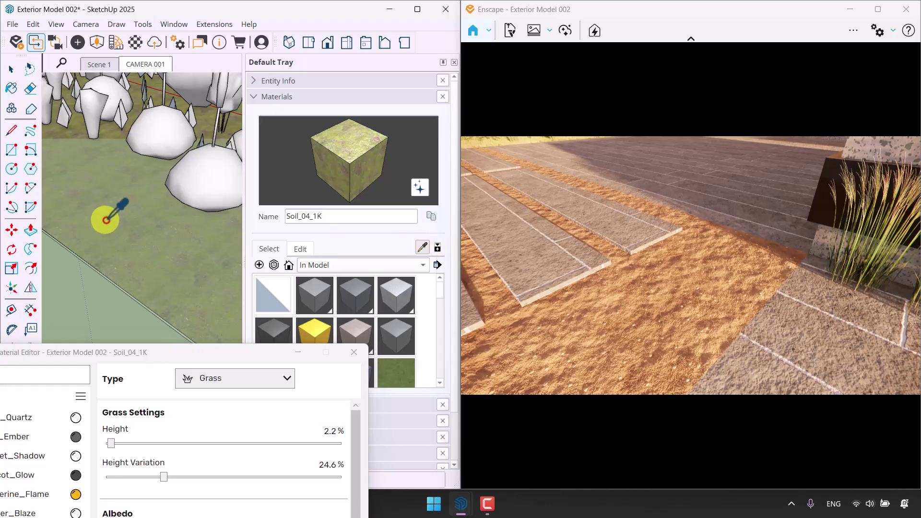
{"action": "scroll", "coordinate": [102, 216], "scroll_direction": "down", "scroll_amount": 5}
{"action": "scroll", "coordinate": [226, 274], "scroll_direction": "up", "scroll_amount": 8}
{"action": "left_click", "coordinate": [197, 194]}
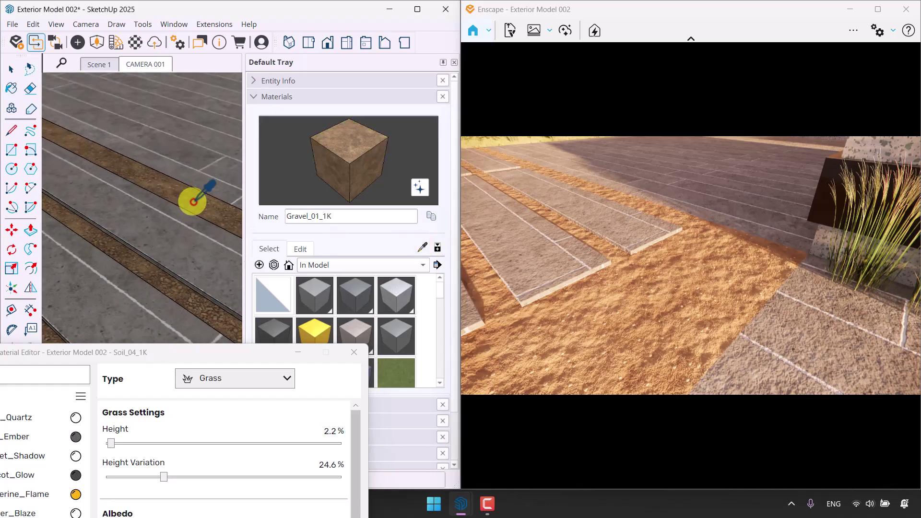
{"action": "left_click_drag", "start_coordinate": [197, 355], "coordinate": [223, 86]}
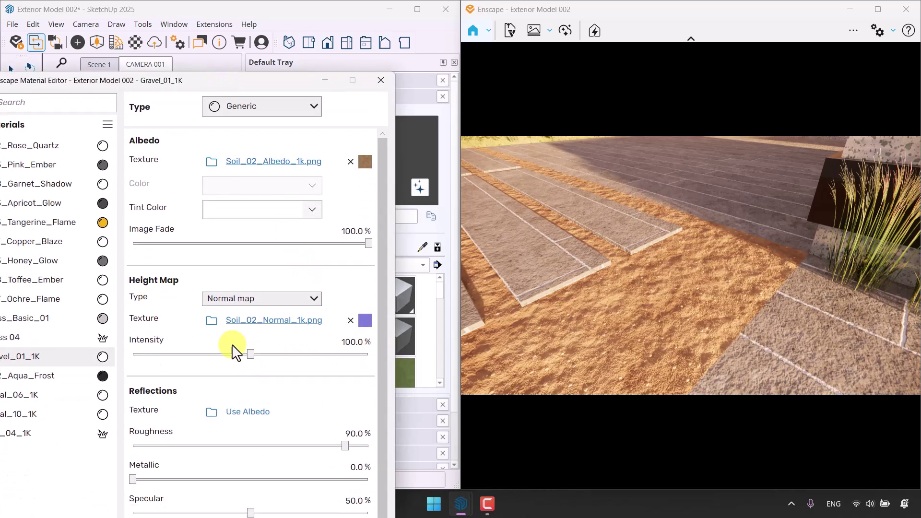
- Lower the Gravel_01_1K normal map intensity to 56.9%
{"action": "left_click_drag", "start_coordinate": [250, 355], "coordinate": [215, 354]}
{"action": "left_click", "coordinate": [359, 342]}
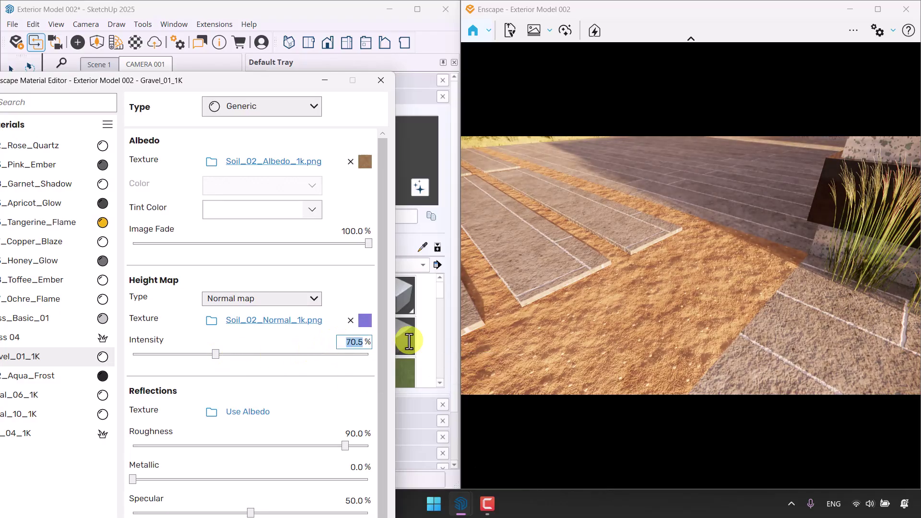
{"action": "type", "text": "56.9"}
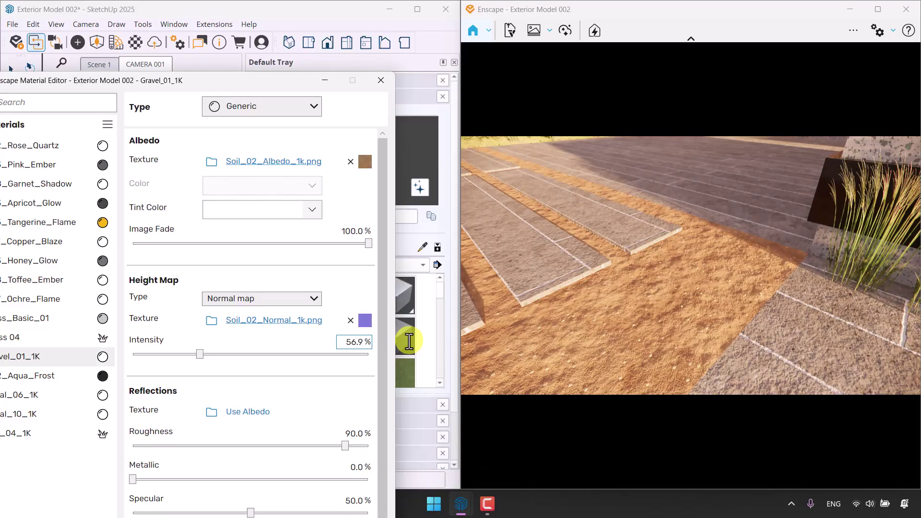
- Sample the C08_Toffee_Ember material from the driveway paving for editing in the Enscape Material Editor
{"action": "mouse_move", "coordinate": [718, 309]}
{"action": "left_mouse_down"}
{"action": "mouse_move", "coordinate": [705, 263]}
{"action": "mouse_move", "coordinate": [907, 14]}
{"action": "mouse_move", "coordinate": [674, 312]}
{"action": "left_mouse_up"}
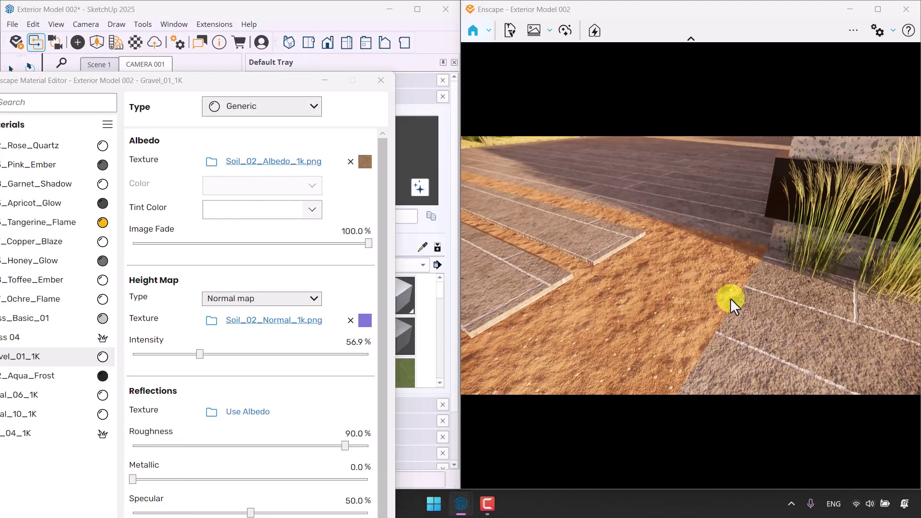
{"action": "left_click", "coordinate": [212, 163]}
{"action": "left_click_drag", "start_coordinate": [217, 81], "coordinate": [240, 419]}
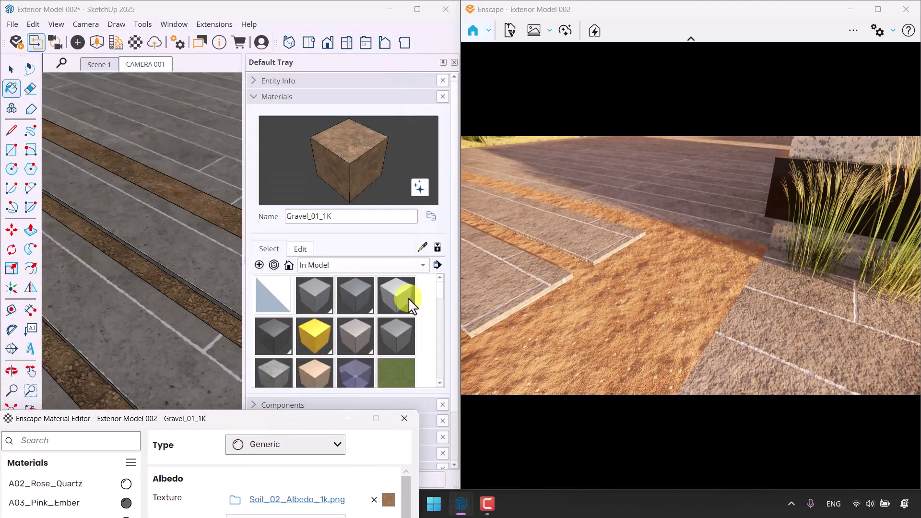
{"action": "left_click", "coordinate": [422, 247]}
{"action": "left_click", "coordinate": [211, 150]}
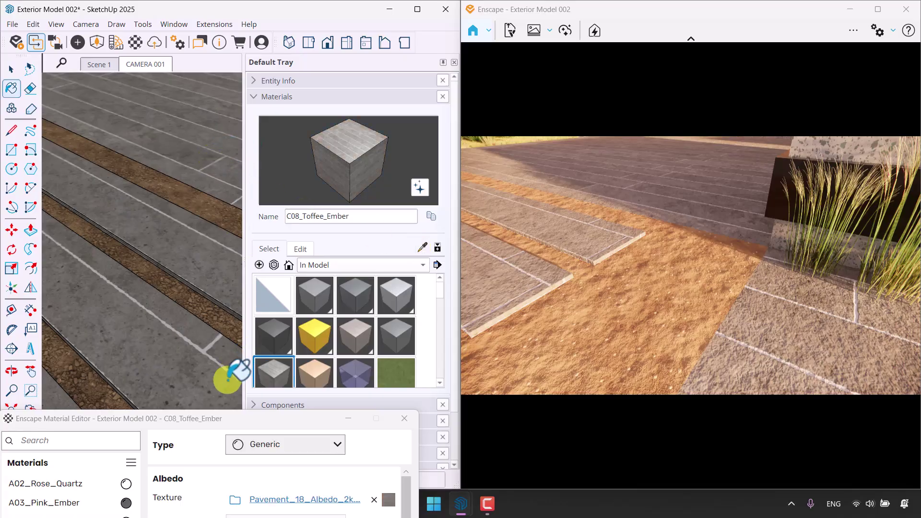
{"action": "left_click_drag", "start_coordinate": [209, 421], "coordinate": [224, 88]}
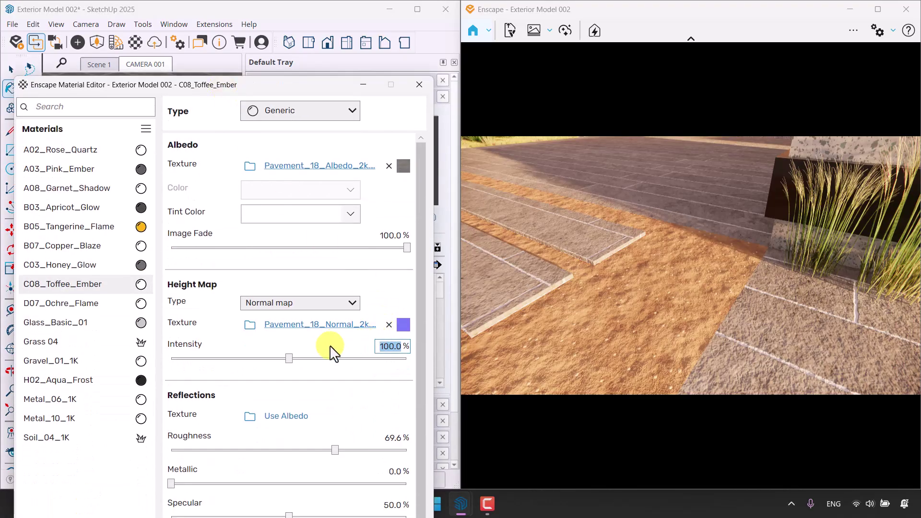
- Test the paving's normal map intensity at 163.2%, and set it to 69.6%
{"action": "left_click", "coordinate": [366, 353]}
{"action": "left_click_drag", "start_coordinate": [381, 346], "coordinate": [408, 348]}
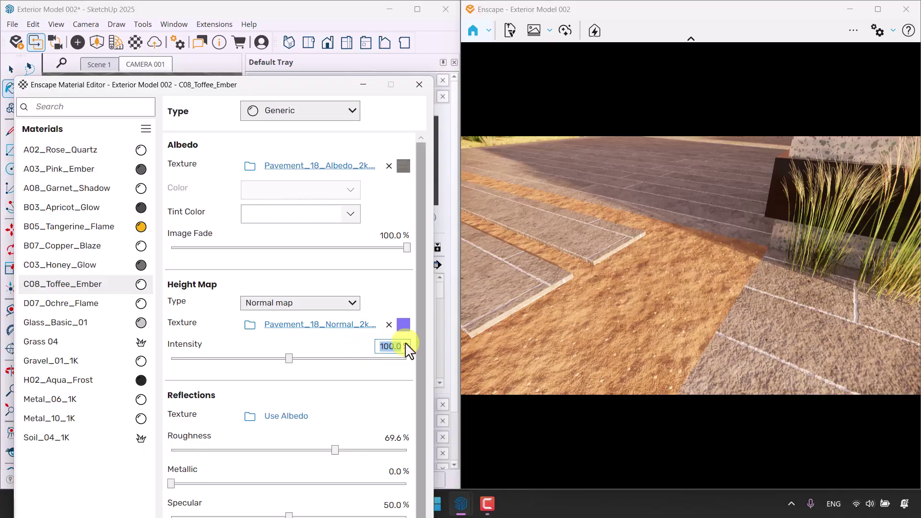
{"action": "left_click_drag", "start_coordinate": [646, 320], "coordinate": [633, 295]}
{"action": "left_click", "coordinate": [289, 359]}
{"action": "left_click_drag", "start_coordinate": [291, 360], "coordinate": [352, 357]}
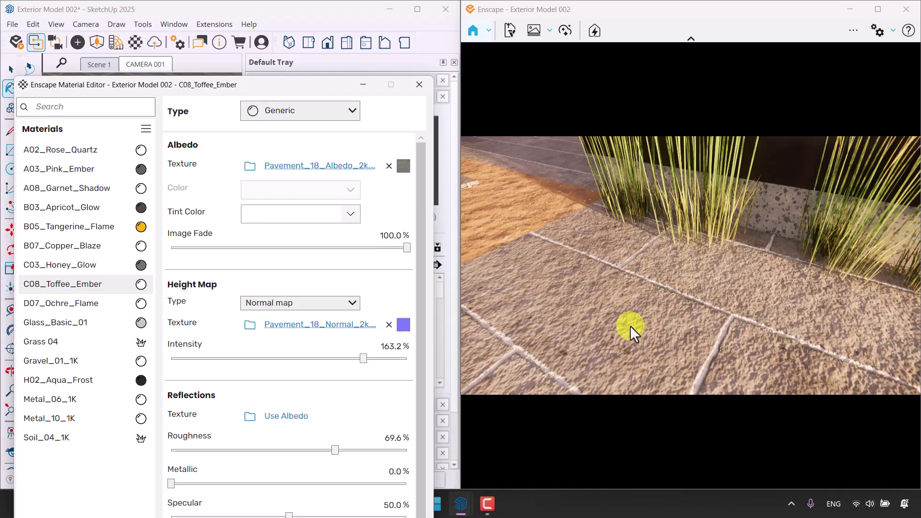
{"action": "left_click_drag", "start_coordinate": [363, 360], "coordinate": [259, 363]}
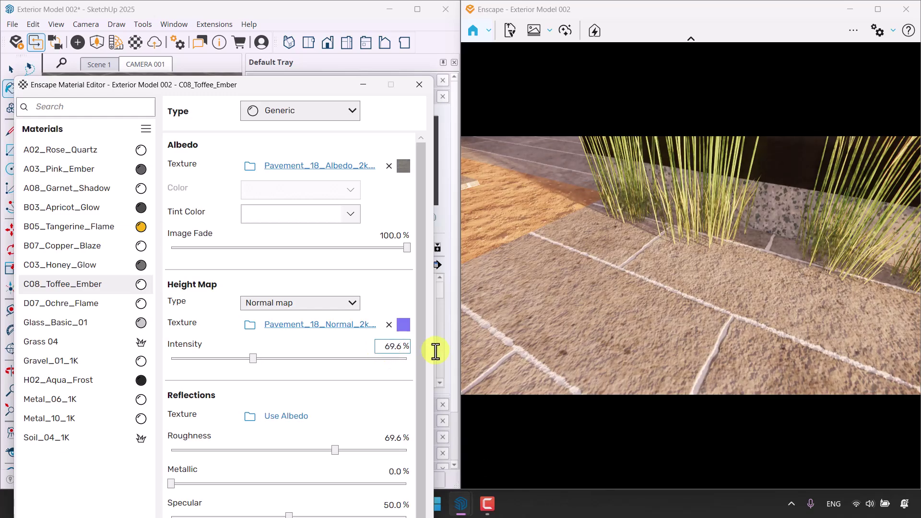
- Examine the paving, the entrance wall with the house number and the planter grass in the Enscape render
{"action": "left_click_drag", "start_coordinate": [585, 294], "coordinate": [699, 222]}
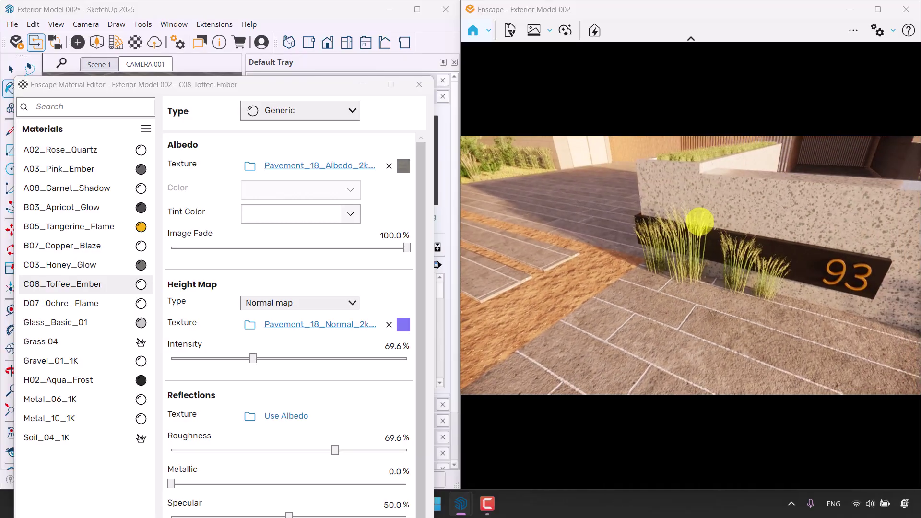
{"action": "scroll", "coordinate": [698, 221], "scroll_direction": "down", "scroll_amount": 5}
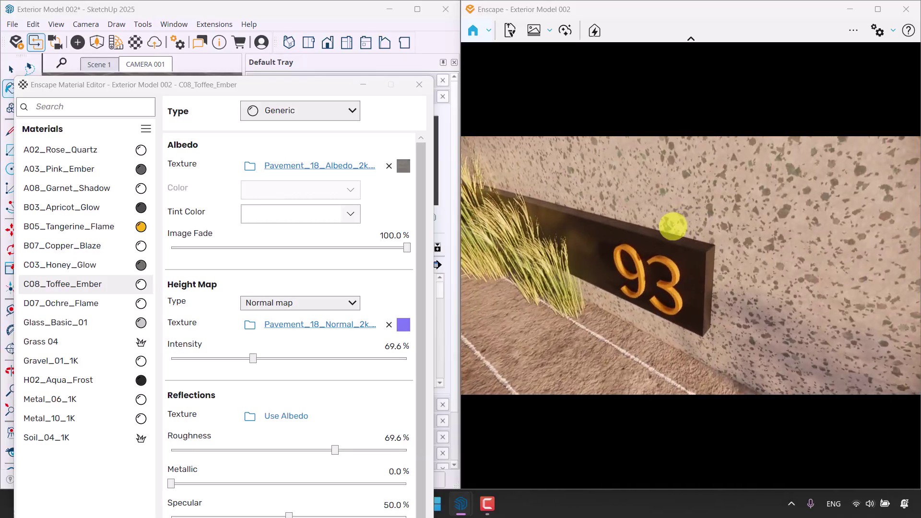
{"action": "scroll", "coordinate": [673, 226], "scroll_direction": "up", "scroll_amount": 10}
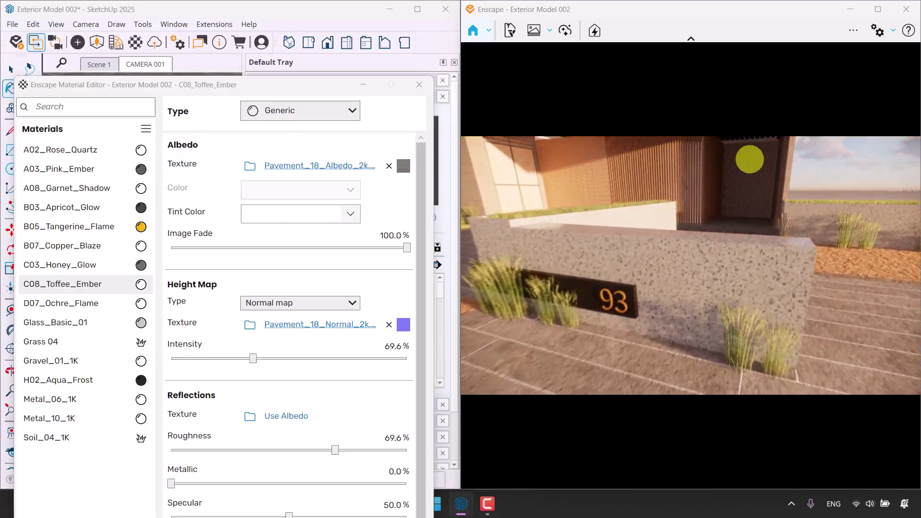
{"action": "scroll", "coordinate": [750, 163], "scroll_direction": "down", "scroll_amount": 5}
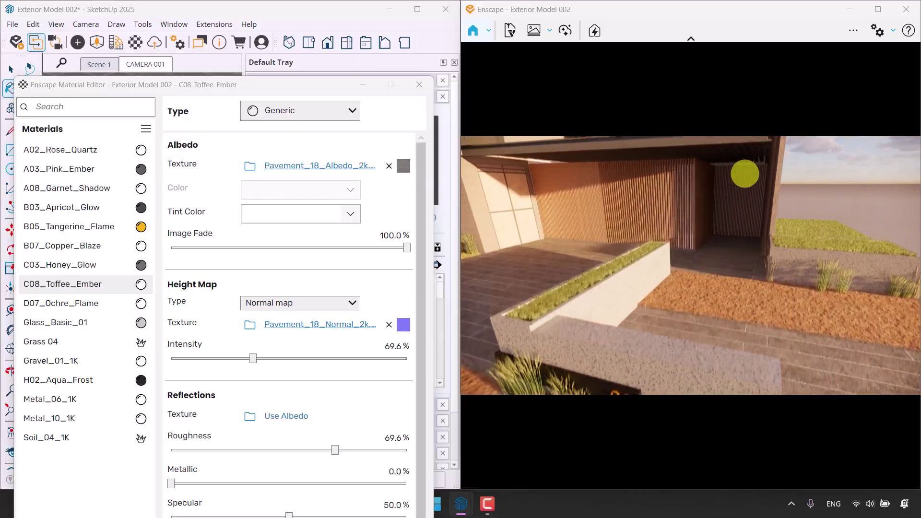
{"action": "scroll", "coordinate": [632, 200], "scroll_direction": "down", "scroll_amount": 5}
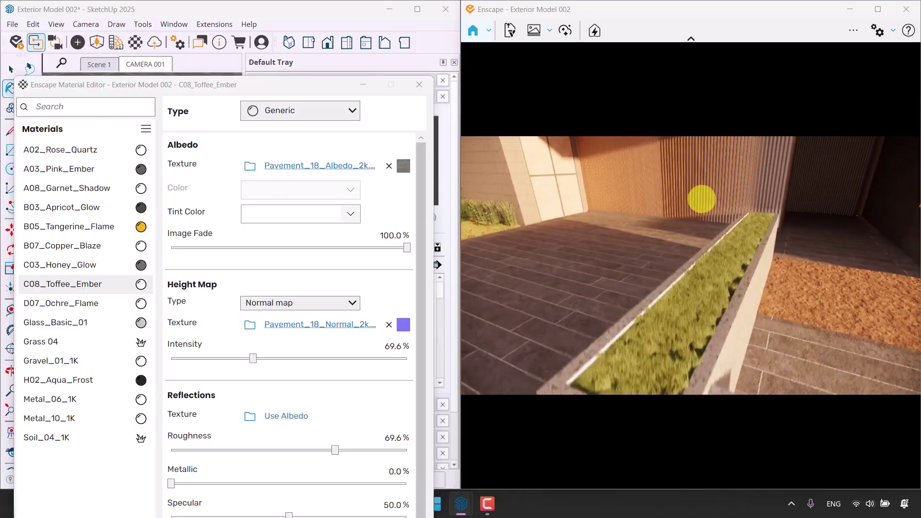
{"action": "scroll", "coordinate": [708, 218], "scroll_direction": "up", "scroll_amount": 3}
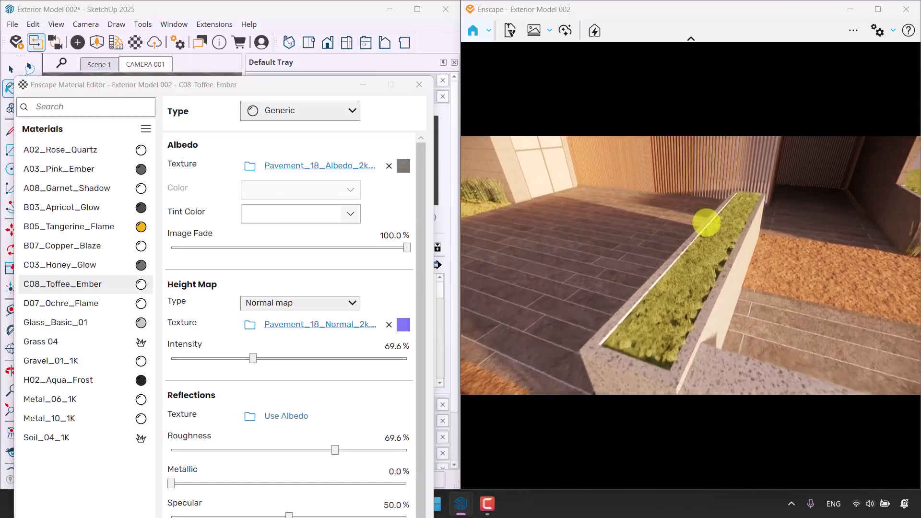
{"action": "scroll", "coordinate": [706, 222], "scroll_direction": "down", "scroll_amount": 2}
- Sample the Grass 04 material from the top of the entrance planter for editing in the Enscape Material Editor
{"action": "mouse_move", "coordinate": [253, 85]}
{"action": "left_mouse_down"}
{"action": "mouse_move", "coordinate": [195, 499]}
{"action": "mouse_move", "coordinate": [198, 480]}
{"action": "left_mouse_up"}
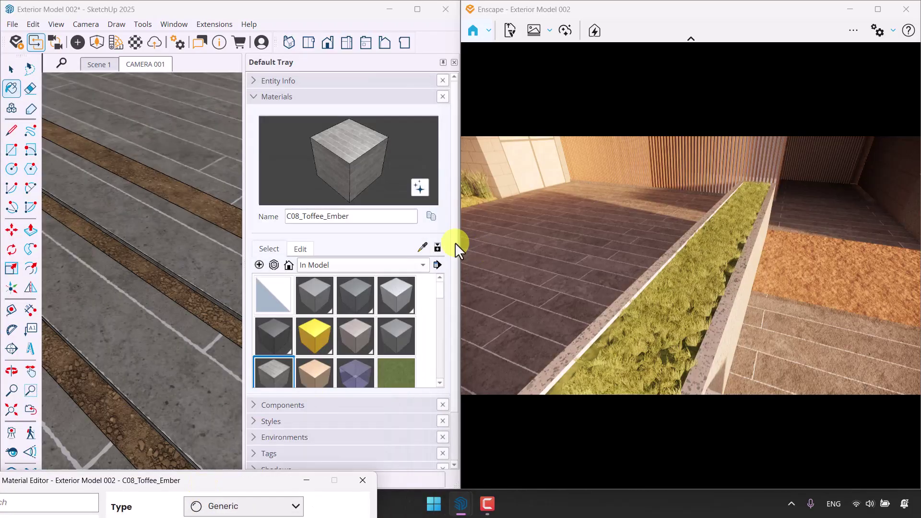
{"action": "left_click", "coordinate": [422, 247]}
{"action": "scroll", "coordinate": [133, 226], "scroll_direction": "down", "scroll_amount": 8}
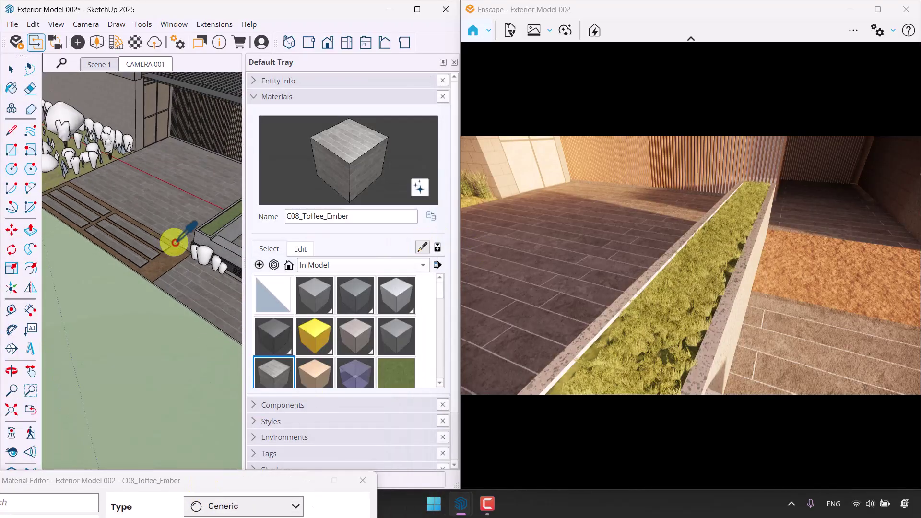
{"action": "scroll", "coordinate": [175, 243], "scroll_direction": "up", "scroll_amount": 5}
{"action": "scroll", "coordinate": [187, 233], "scroll_direction": "up", "scroll_amount": 3}
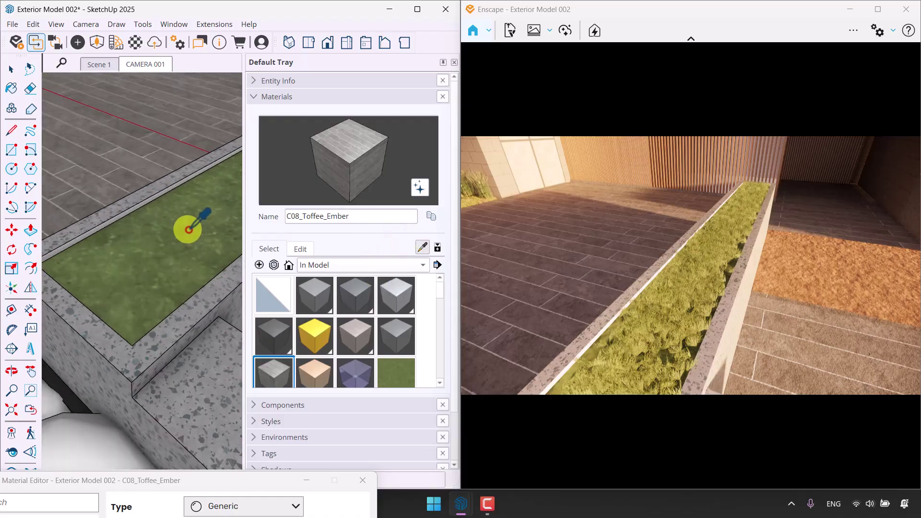
{"action": "left_click", "coordinate": [185, 230]}
{"action": "left_click_drag", "start_coordinate": [192, 484], "coordinate": [238, 49]}
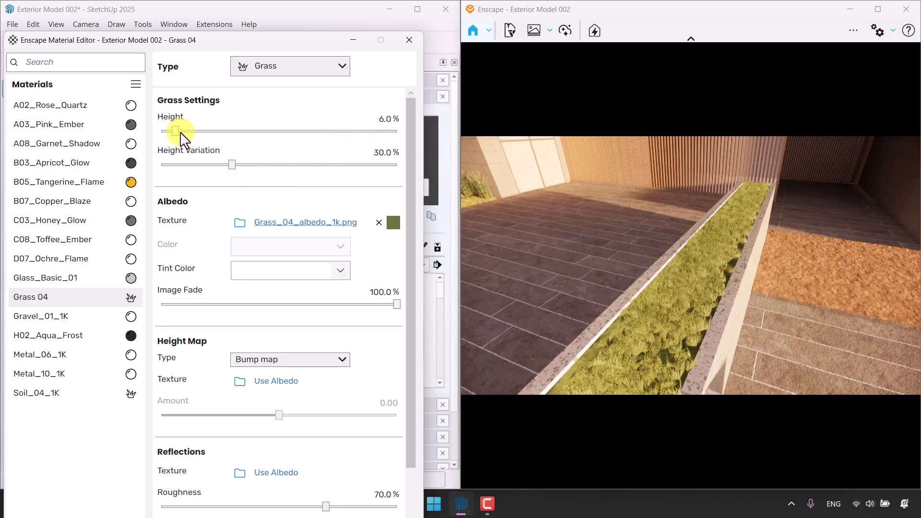
- Test the Grass 04 height at 93.2%, and set it to 2.0% with a height variation of 0%
{"action": "left_click_drag", "start_coordinate": [175, 130], "coordinate": [379, 131]}
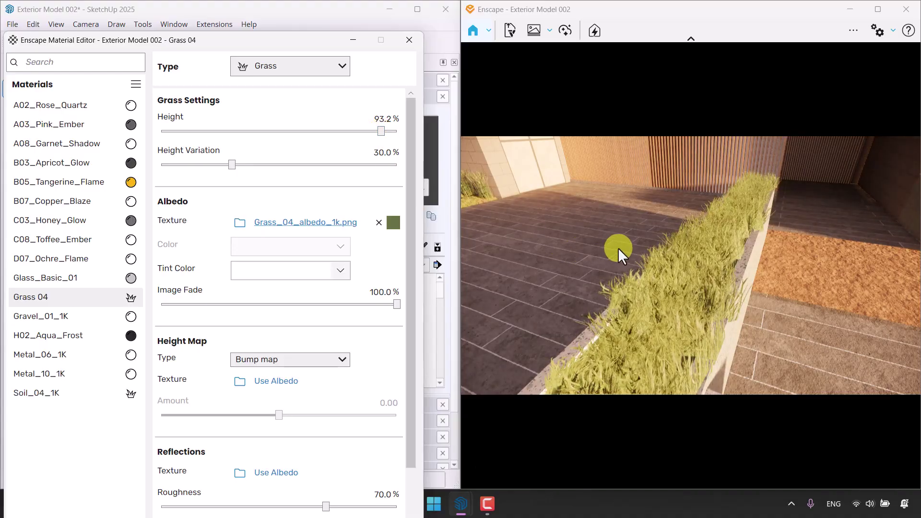
{"action": "left_click_drag", "start_coordinate": [381, 131], "coordinate": [170, 153]}
{"action": "left_click", "coordinate": [386, 119]}
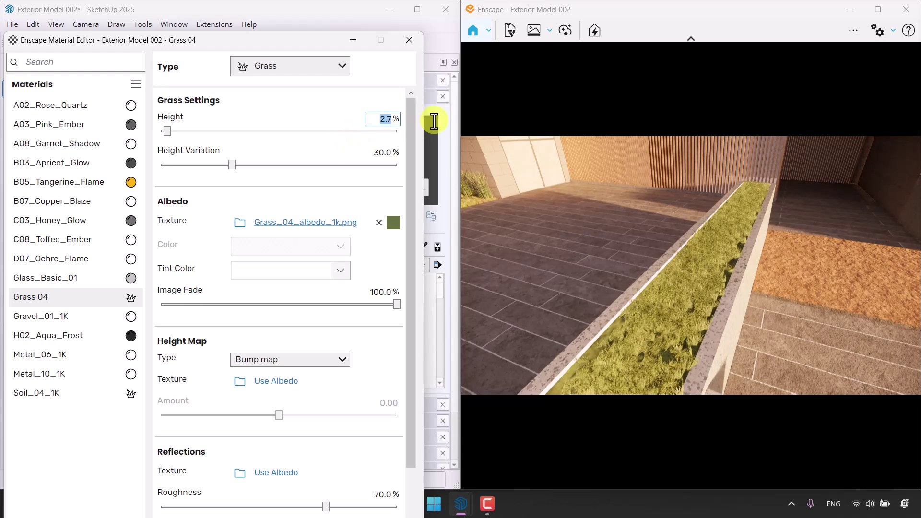
{"action": "type", "text": "2"}
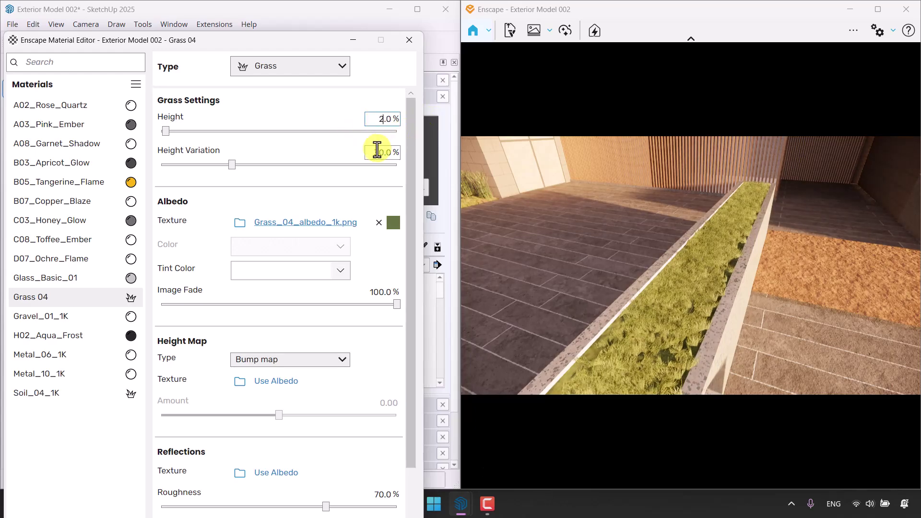
{"action": "left_click", "coordinate": [382, 152]}
{"action": "type", "text": "0"}
{"action": "key", "text": "Return"}
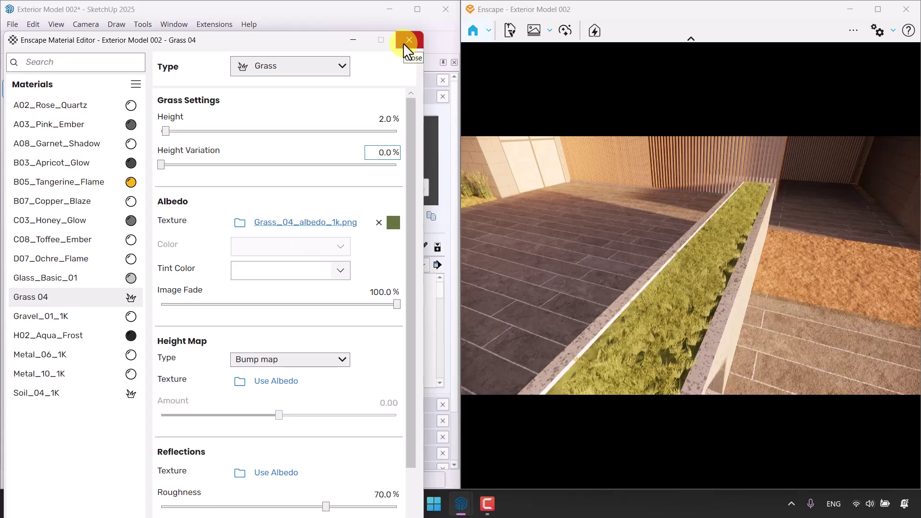
- Set the Grass 04 image fade to 94.6%, and return to the CAMERA 001 view
{"action": "left_click", "coordinate": [370, 305]}
{"action": "left_click", "coordinate": [376, 292]}
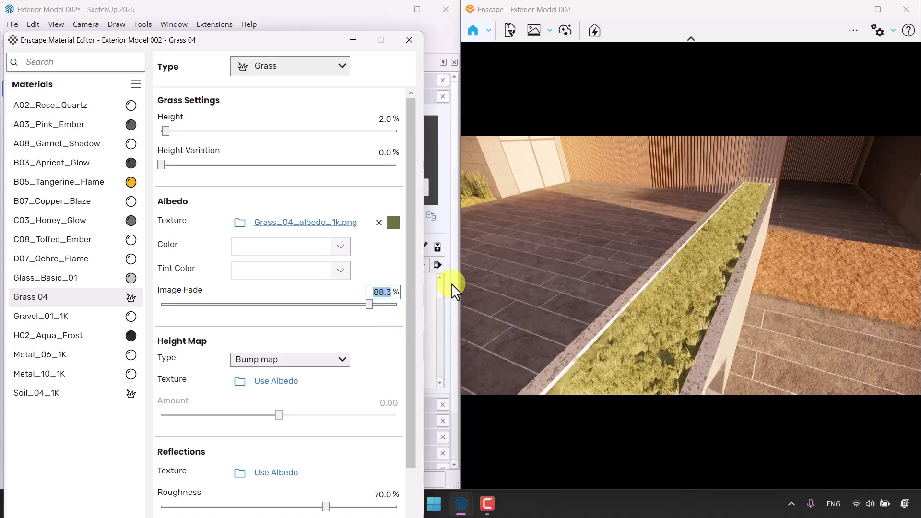
{"action": "type", "text": "94.6"}
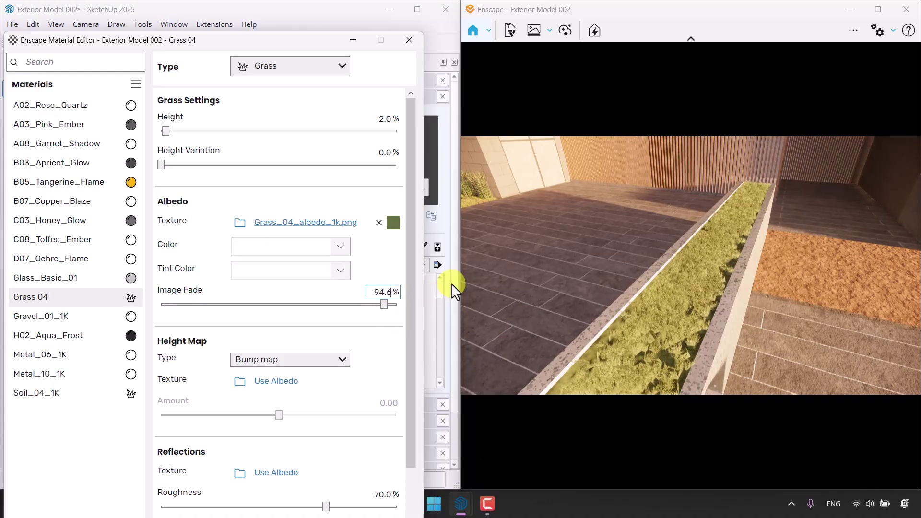
{"action": "left_click", "coordinate": [417, 39]}
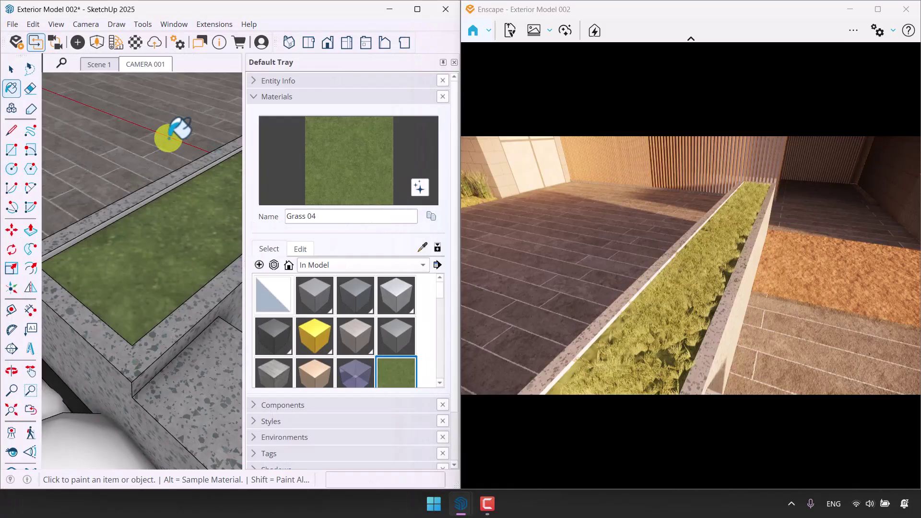
{"action": "left_click", "coordinate": [137, 69]}
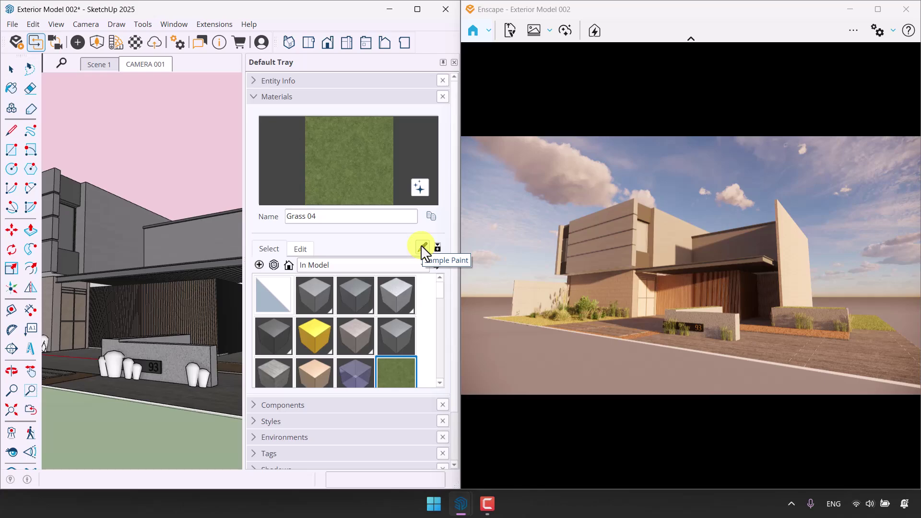
- Sample the A03_Pink_Ember material from the entrance canopy's fascia and open it in the Enscape Material Editor
{"action": "left_click", "coordinate": [423, 249]}
{"action": "mouse_move", "coordinate": [226, 257]}
{"action": "middle_mouse_down"}
{"action": "mouse_move", "coordinate": [206, 267]}
{"action": "mouse_move", "coordinate": [85, 258]}
{"action": "mouse_move", "coordinate": [99, 380]}
{"action": "mouse_move", "coordinate": [117, 243]}
{"action": "mouse_move", "coordinate": [150, 254]}
{"action": "mouse_move", "coordinate": [241, 172]}
{"action": "mouse_move", "coordinate": [220, 92]}
{"action": "mouse_move", "coordinate": [159, 191]}
{"action": "middle_mouse_up"}
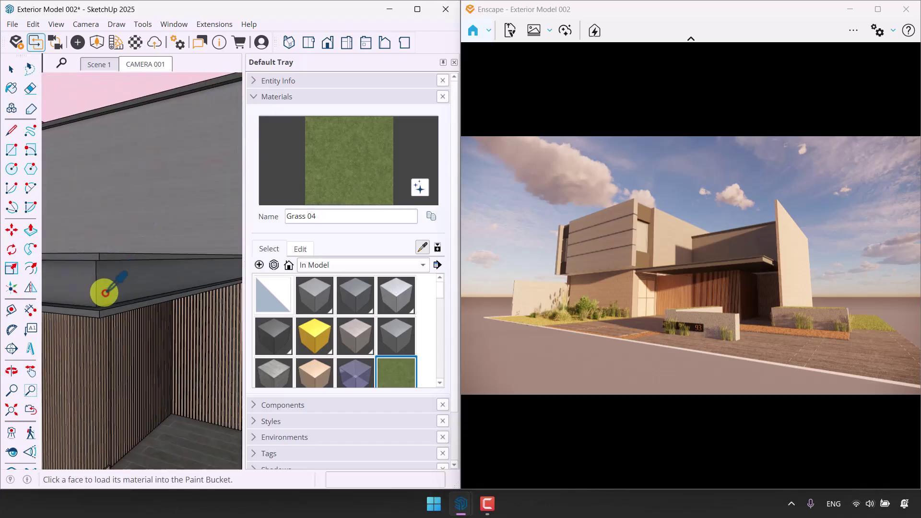
{"action": "left_click", "coordinate": [123, 275]}
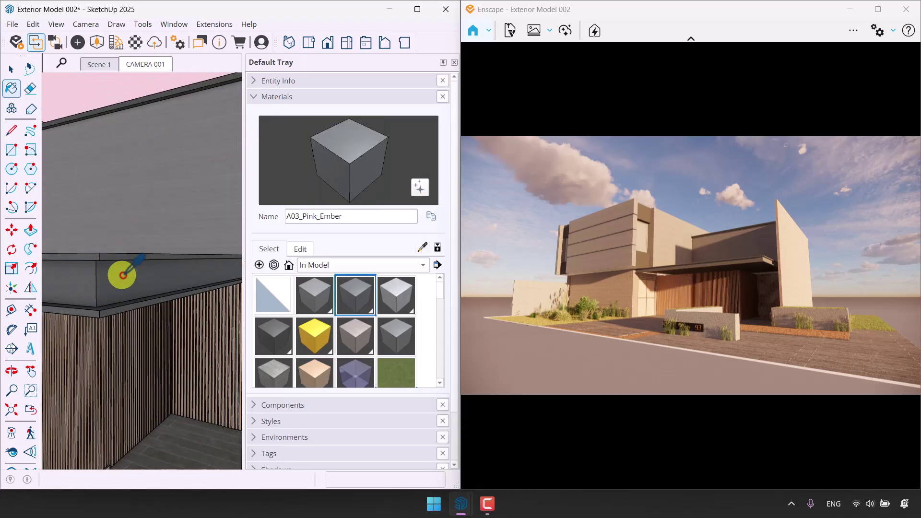
{"action": "left_click", "coordinate": [134, 43]}
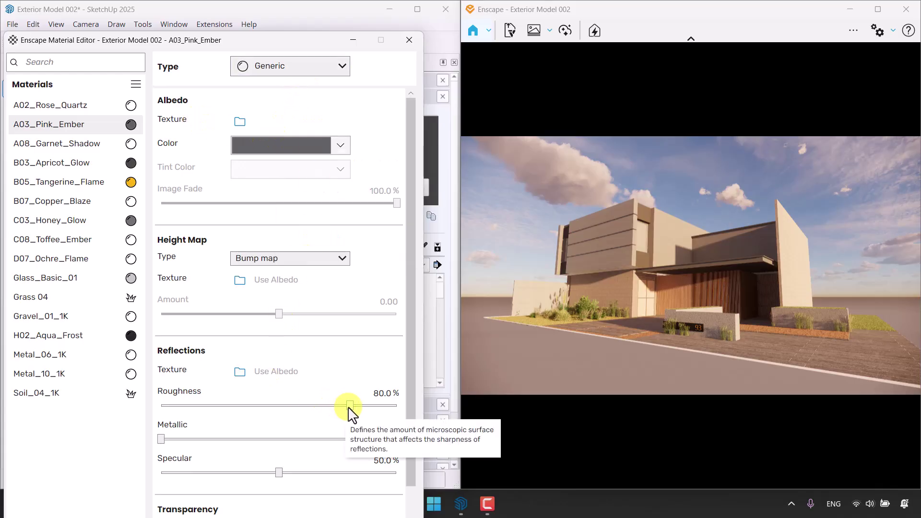
- Test the A03_Pink_Ember roughness at 14.7%, 0% and 17.4% against the canopy render, and set it to 23.6%
{"action": "left_click_drag", "start_coordinate": [350, 407], "coordinate": [196, 413]}
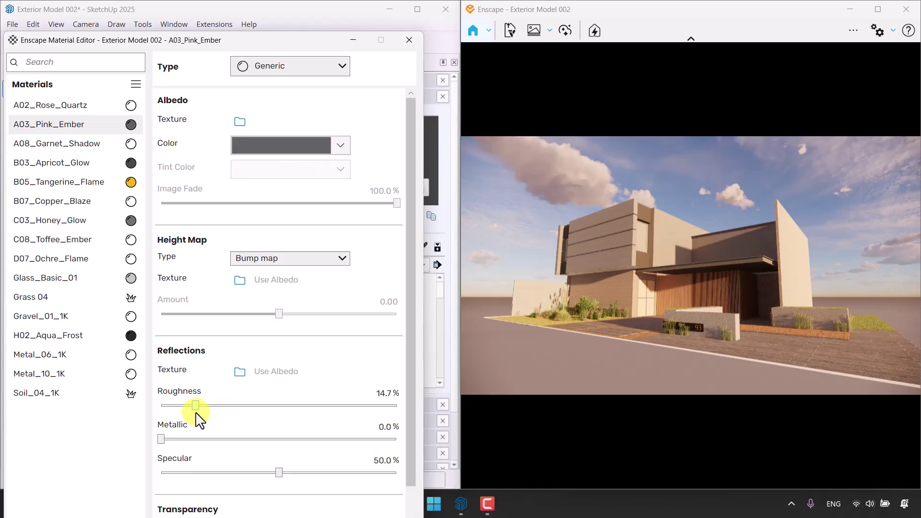
{"action": "double_click", "coordinate": [736, 261]}
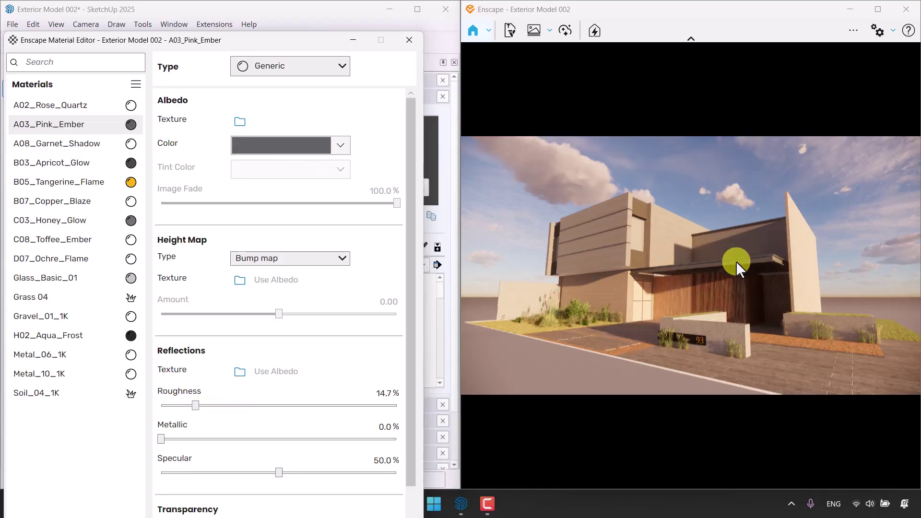
{"action": "left_click_drag", "start_coordinate": [736, 261], "coordinate": [542, 232]}
{"action": "left_click", "coordinate": [195, 405]}
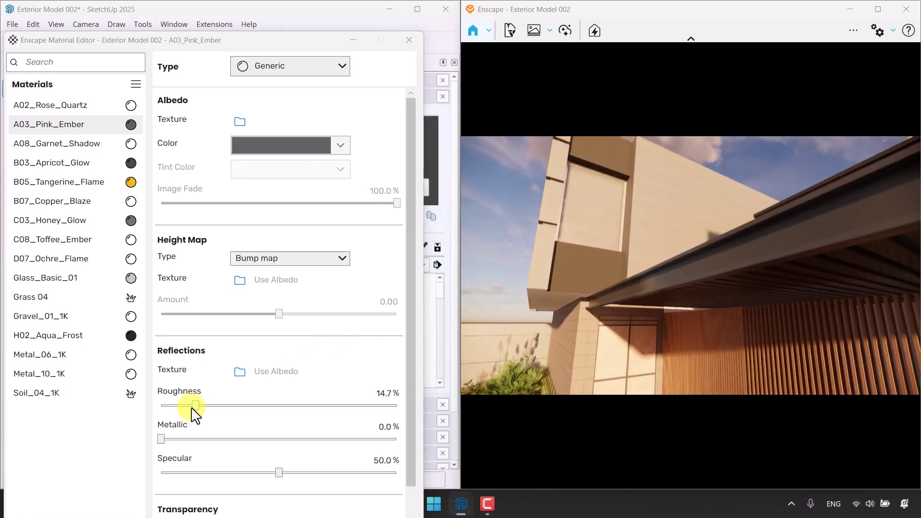
{"action": "left_click_drag", "start_coordinate": [196, 405], "coordinate": [140, 409]}
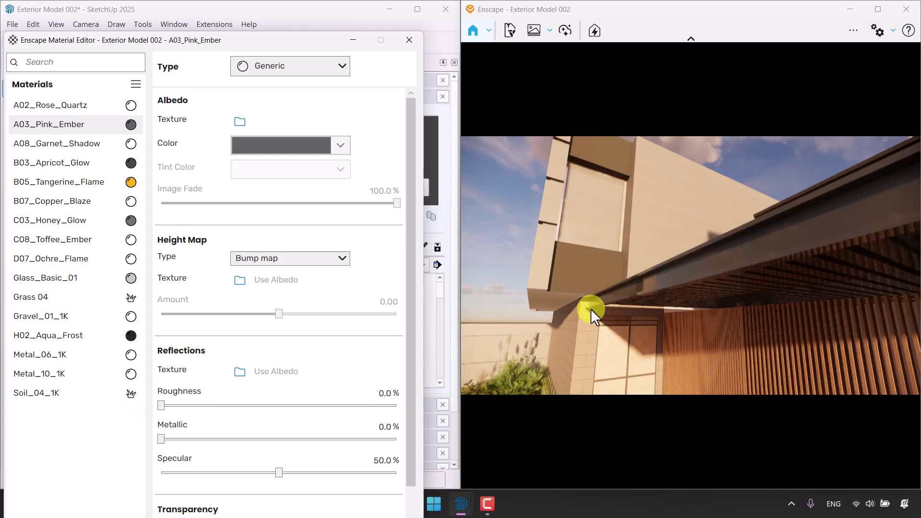
{"action": "left_click_drag", "start_coordinate": [590, 310], "coordinate": [743, 301]}
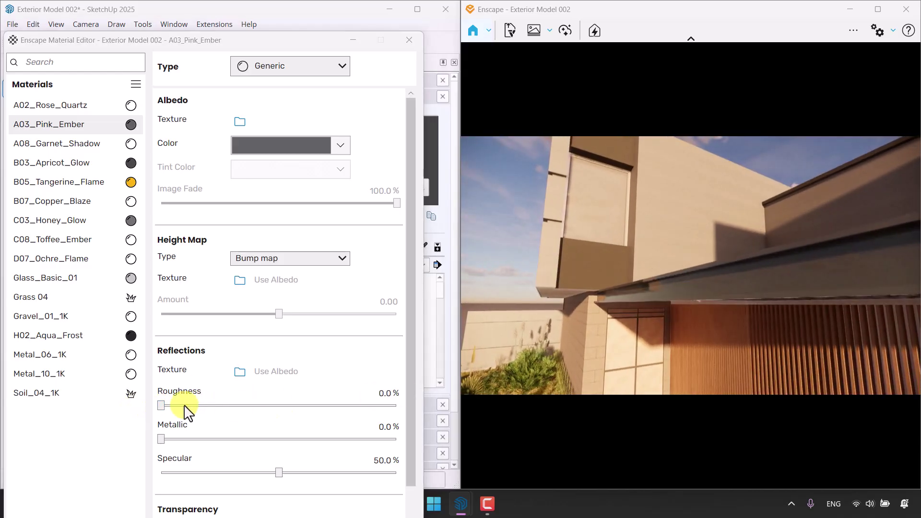
{"action": "left_click_drag", "start_coordinate": [170, 403], "coordinate": [202, 406]}
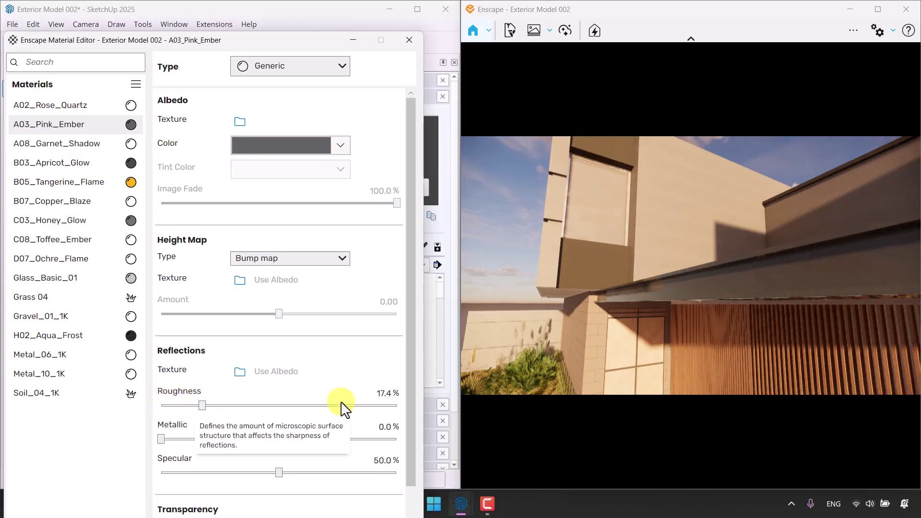
{"action": "left_click", "coordinate": [383, 393]}
{"action": "type", "text": "23.6"}
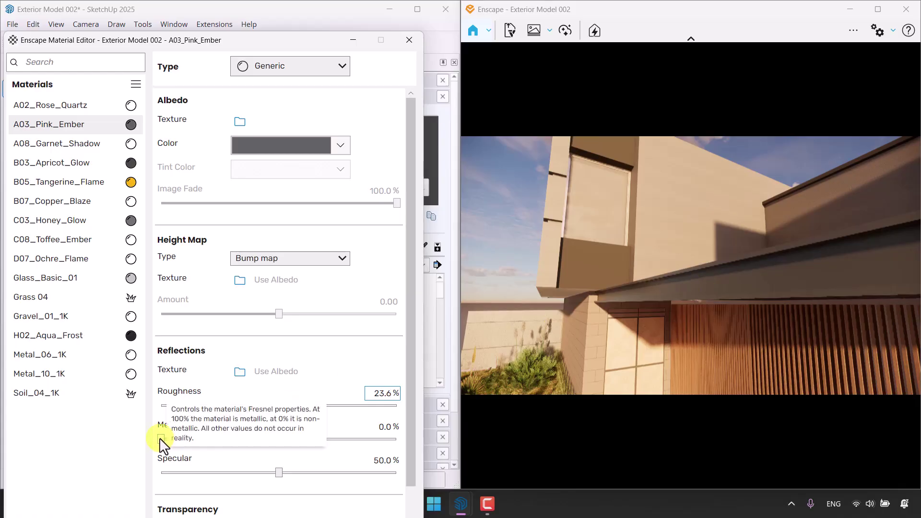
- Test the A03_Pink_Ember metallic value at 68.8%, and set it to 46.9%
{"action": "left_click_drag", "start_coordinate": [161, 438], "coordinate": [323, 438]}
{"action": "left_click", "coordinate": [381, 427]}
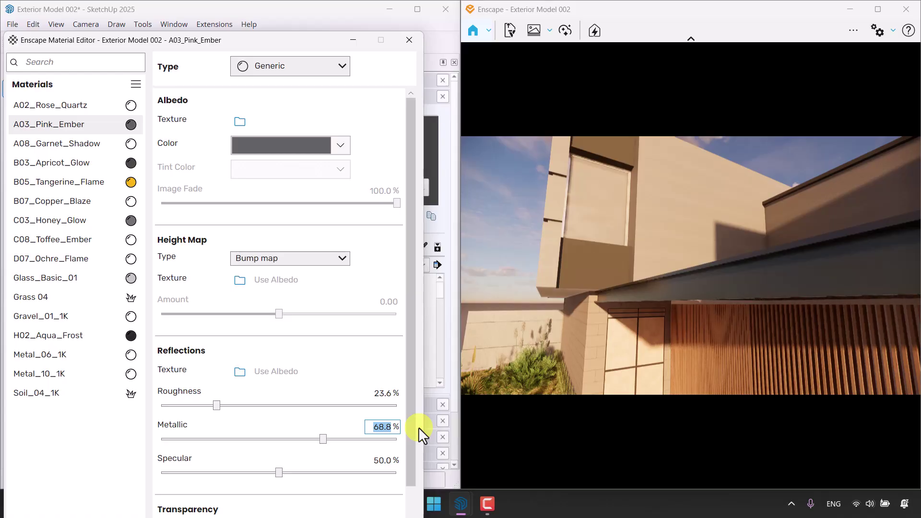
{"action": "type", "text": "46.9"}
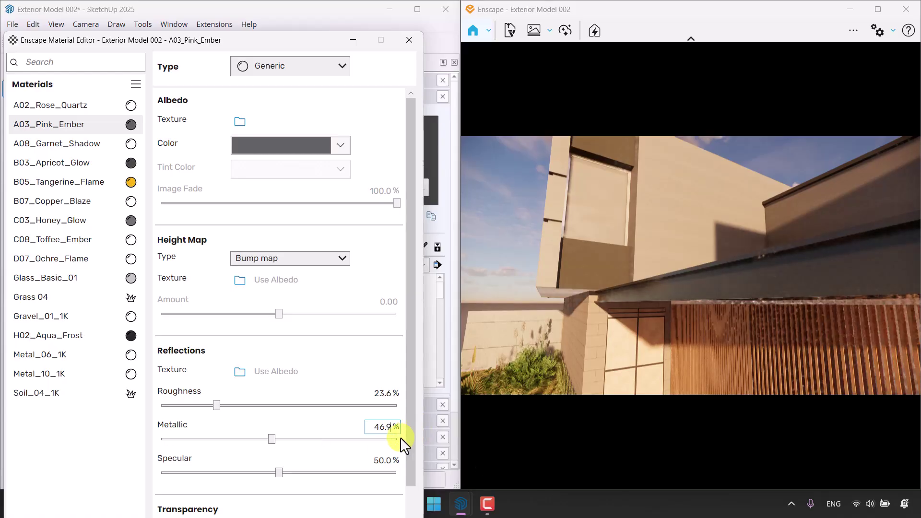
- Set the A03_Pink_Ember specular value to 59.4%, and return to the CAMERA 001 view with the Select tool
{"action": "mouse_move", "coordinate": [170, 462]}
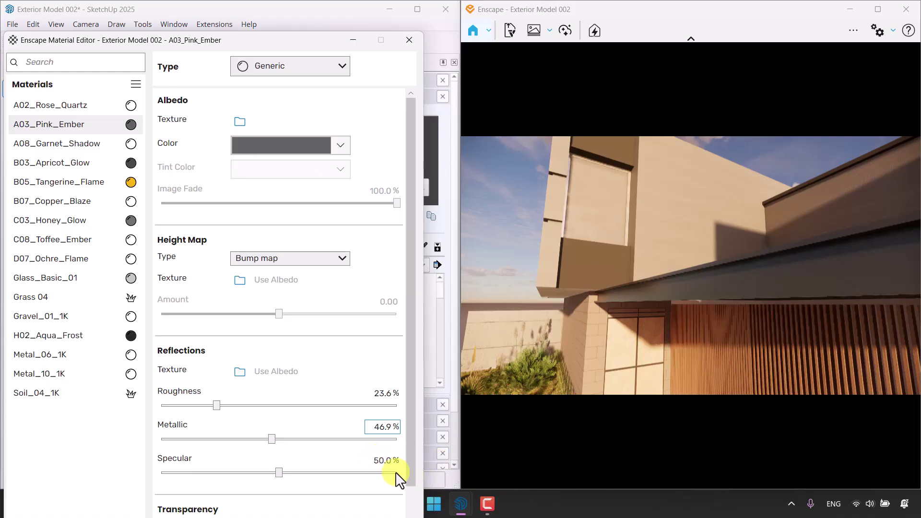
{"action": "left_click", "coordinate": [379, 460]}
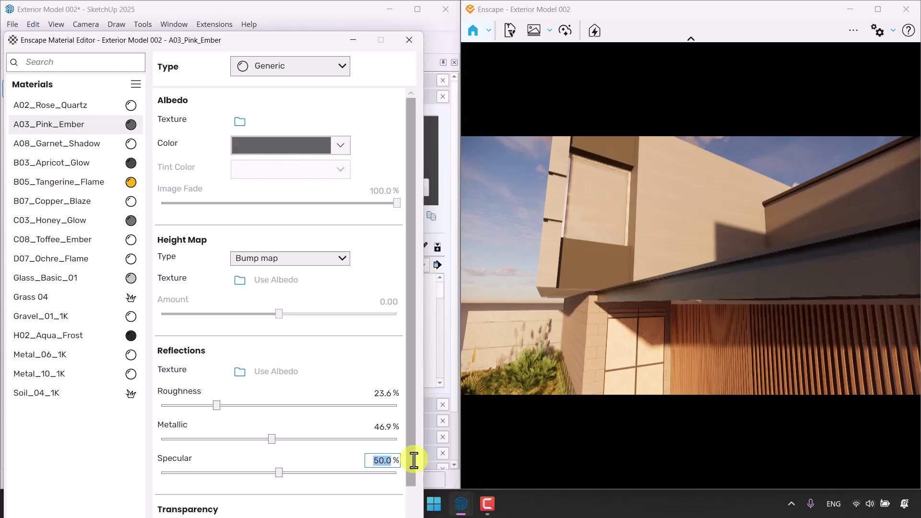
{"action": "type", "text": "59.40"}
{"action": "left_click", "coordinate": [409, 40]}
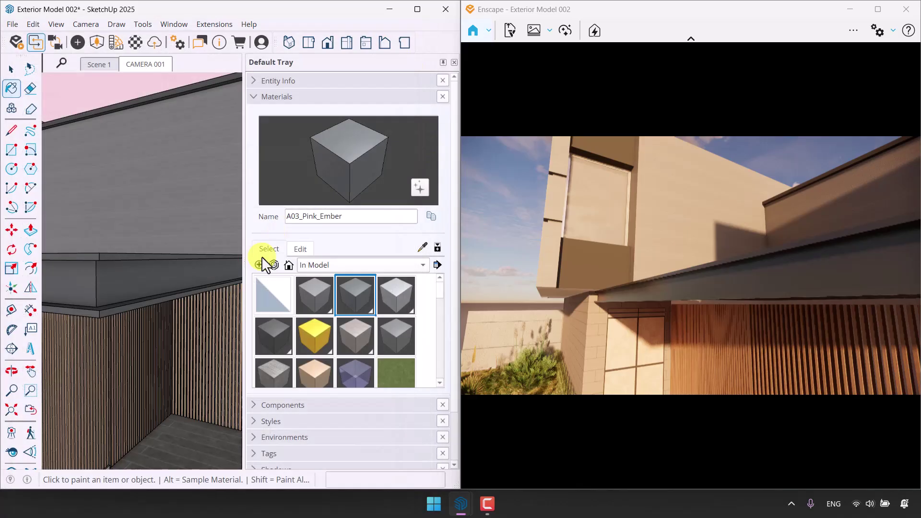
{"action": "left_click", "coordinate": [145, 65]}
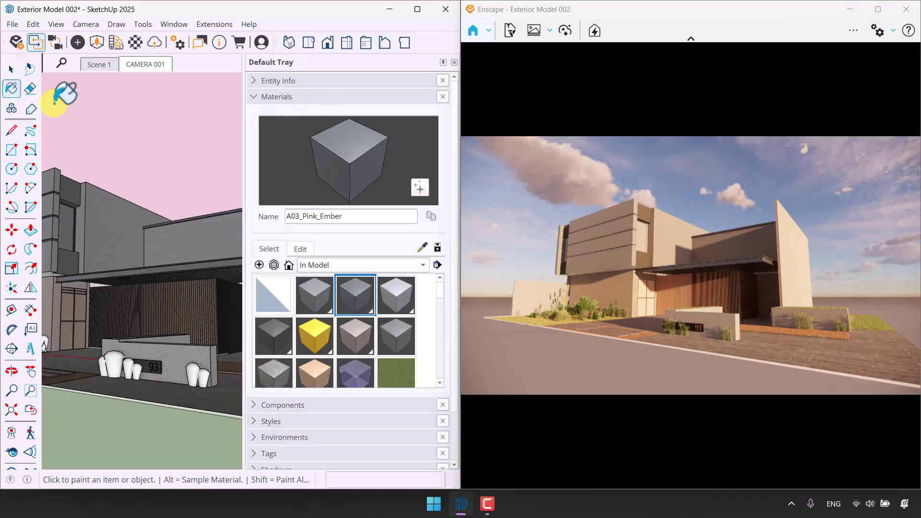
{"action": "left_click", "coordinate": [11, 71]}
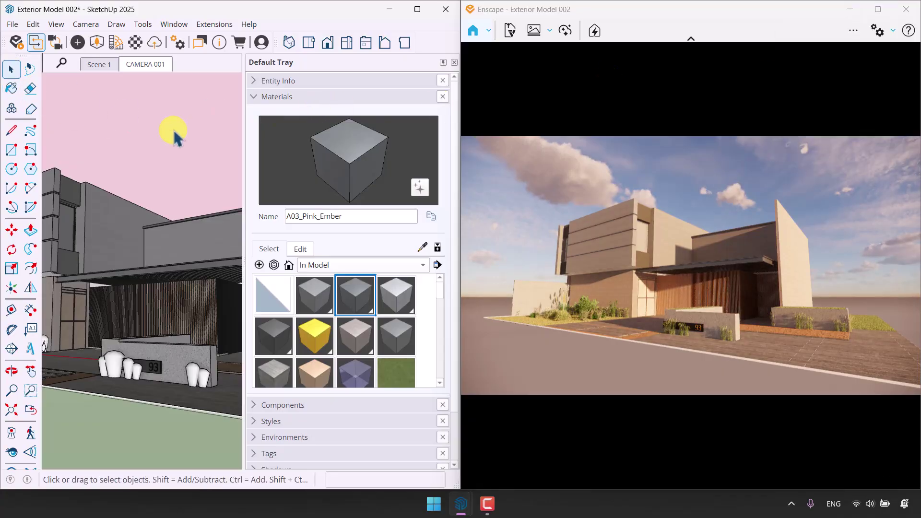
- Save the model, and show the Enscape render in a maximized window with two-point perspective
{"action": "key", "text": "ctrl+s"}
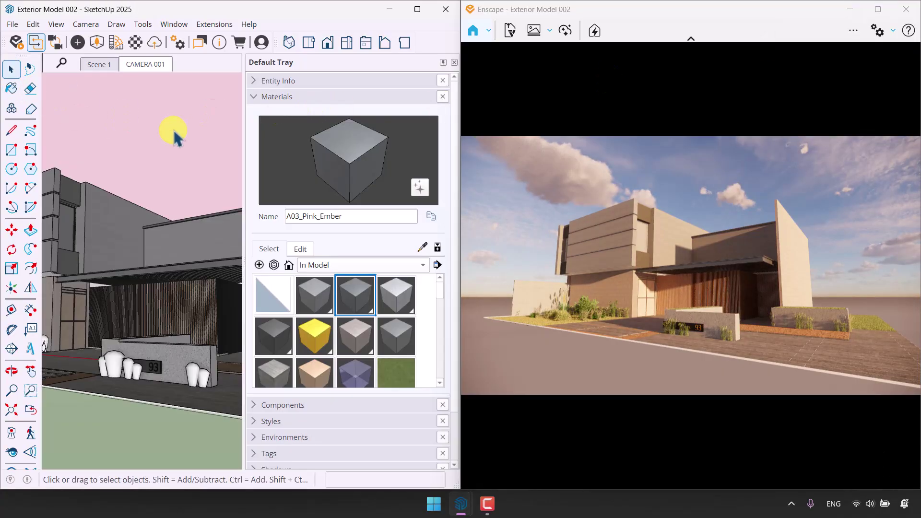
{"action": "left_click", "coordinate": [453, 62]}
{"action": "left_click", "coordinate": [879, 9]}
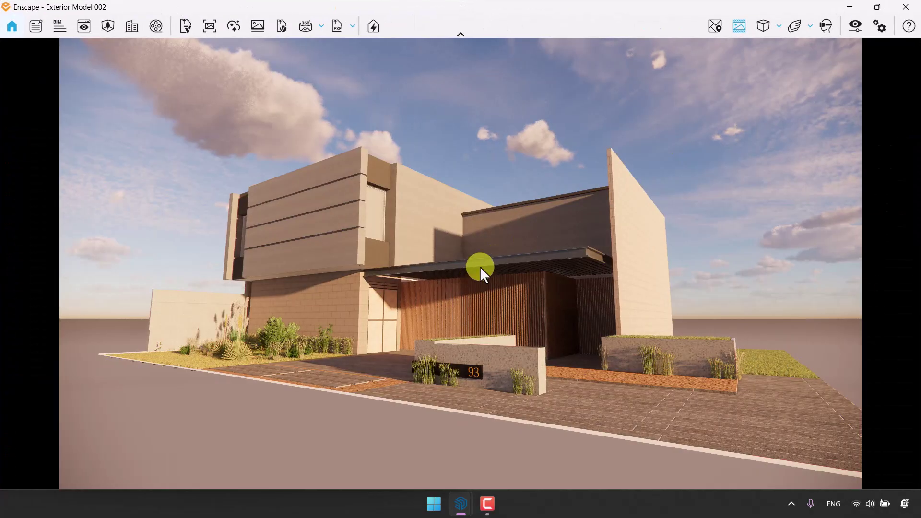
{"action": "left_click", "coordinate": [762, 30]}
{"action": "left_click", "coordinate": [777, 66]}
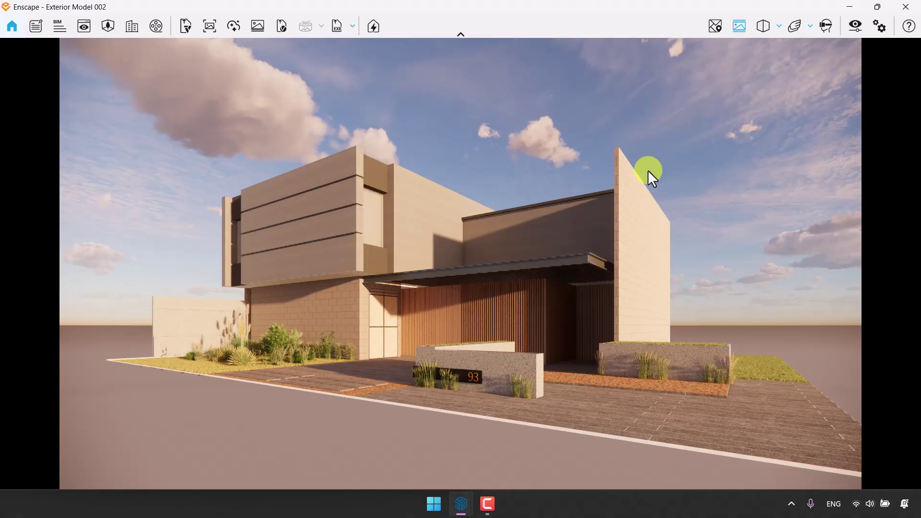
- Open the Enscape Asset Library with a raised view of the driveway, and filter the assets to Vehicles
{"action": "right_click_drag", "start_coordinate": [378, 342], "coordinate": [379, 319]}
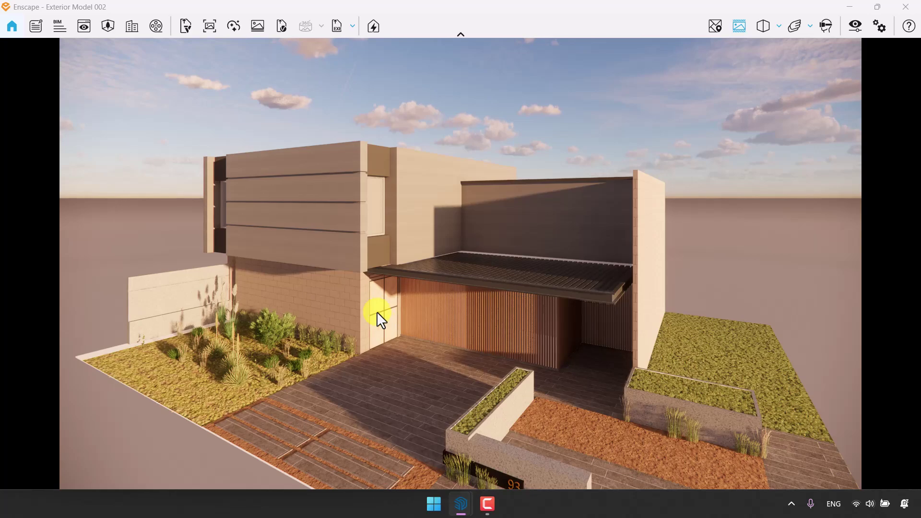
{"action": "left_click", "coordinate": [107, 26]}
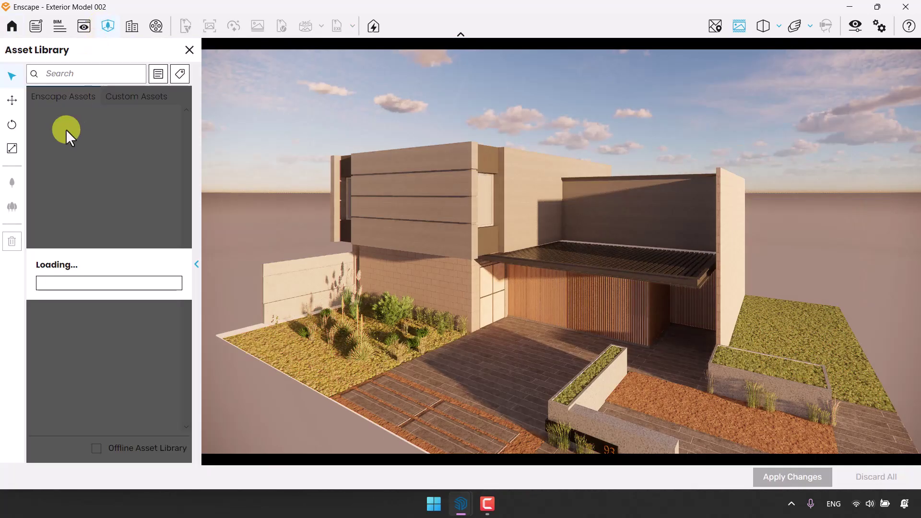
{"action": "left_click", "coordinate": [163, 78]}
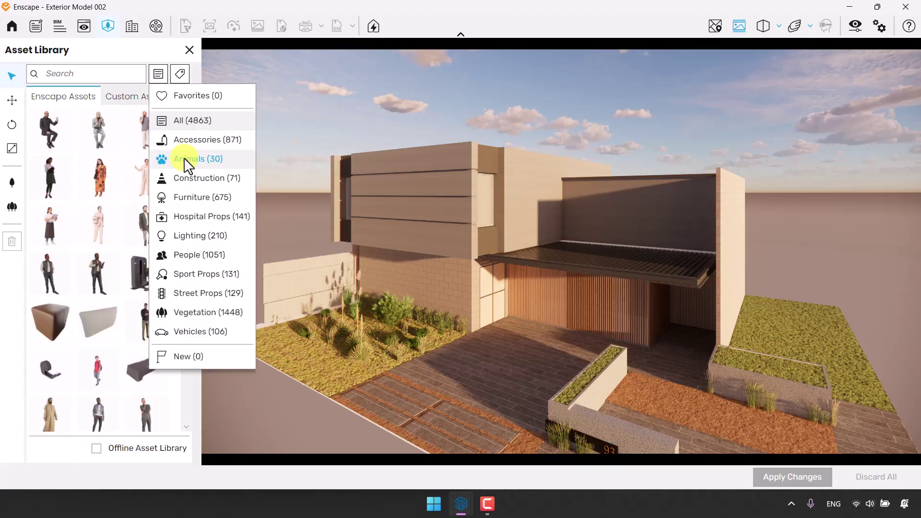
{"action": "left_click", "coordinate": [192, 332]}
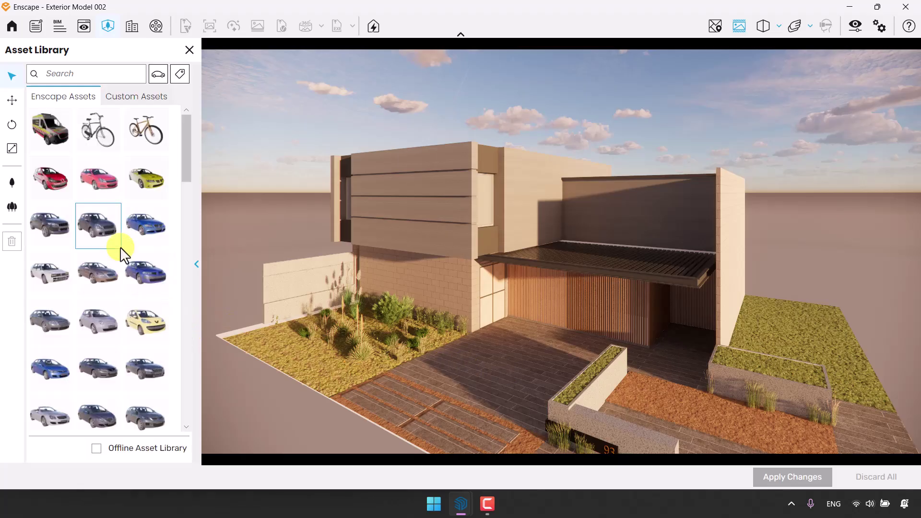
- Look through the vehicle assets and choose the Car 039 sports car for single placement
{"action": "scroll", "coordinate": [124, 251], "scroll_direction": "down", "scroll_amount": 10}
{"action": "scroll", "coordinate": [127, 260], "scroll_direction": "down", "scroll_amount": 3}
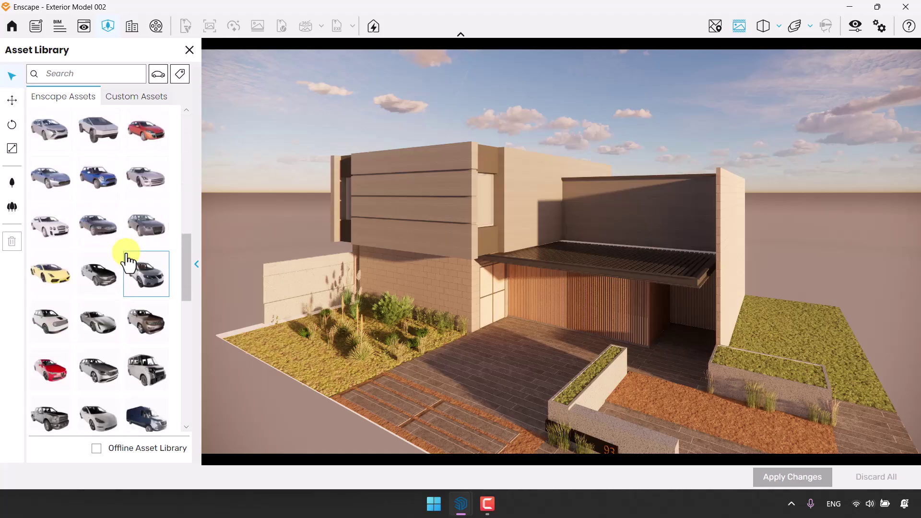
{"action": "scroll", "coordinate": [127, 261], "scroll_direction": "down", "scroll_amount": 3}
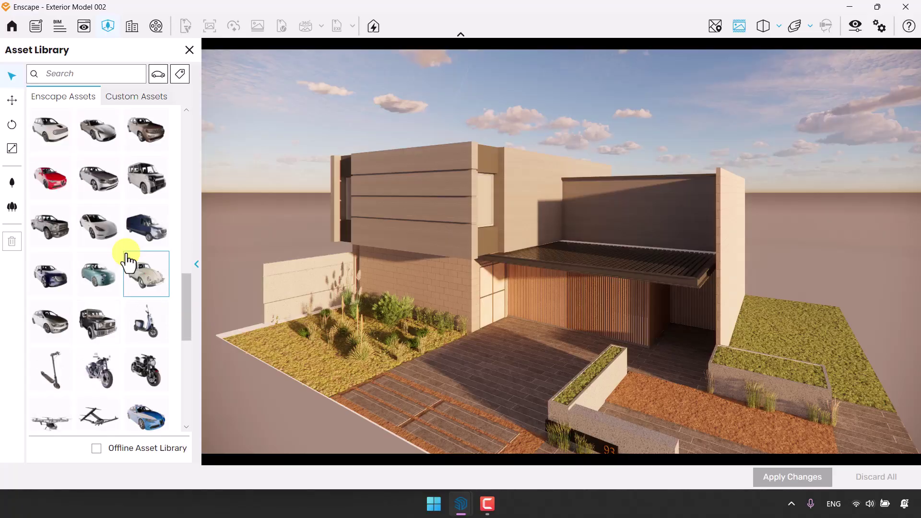
{"action": "scroll", "coordinate": [128, 261], "scroll_direction": "down", "scroll_amount": 1}
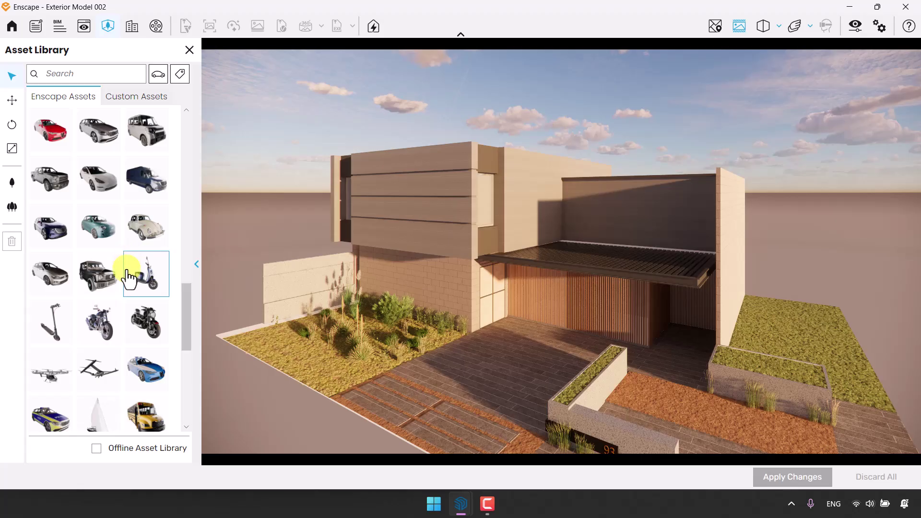
{"action": "scroll", "coordinate": [101, 319], "scroll_direction": "up", "scroll_amount": 4}
{"action": "scroll", "coordinate": [105, 320], "scroll_direction": "up", "scroll_amount": 1}
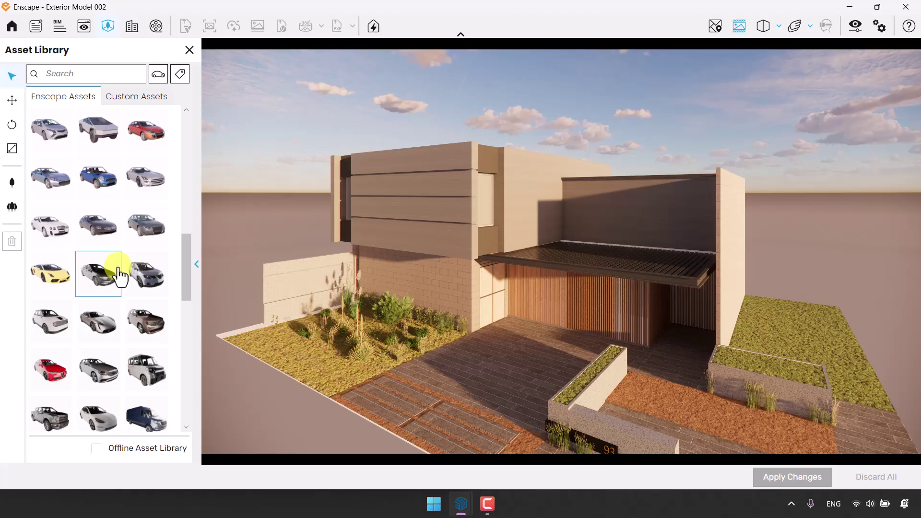
{"action": "scroll", "coordinate": [118, 271], "scroll_direction": "up", "scroll_amount": 1}
{"action": "left_click", "coordinate": [147, 230]}
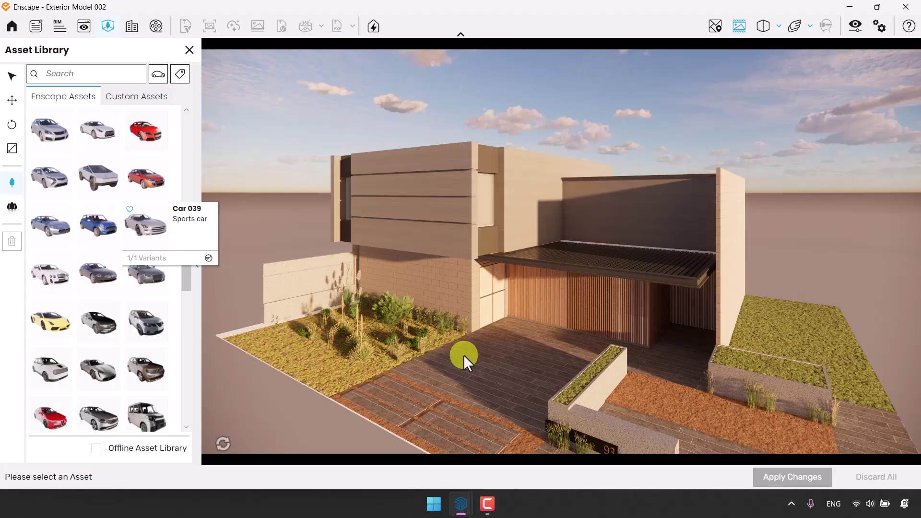
- Place the sports car on the driveway paving beside the planted bed, pointing along the drive, and return to asset selection
{"action": "left_click_drag", "start_coordinate": [464, 355], "coordinate": [487, 363]}
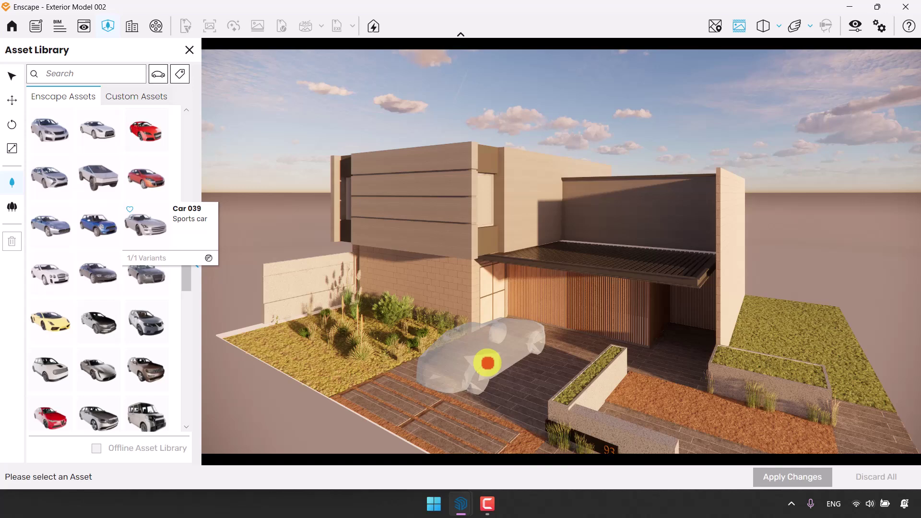
{"action": "left_click_drag", "start_coordinate": [487, 363], "coordinate": [488, 362]}
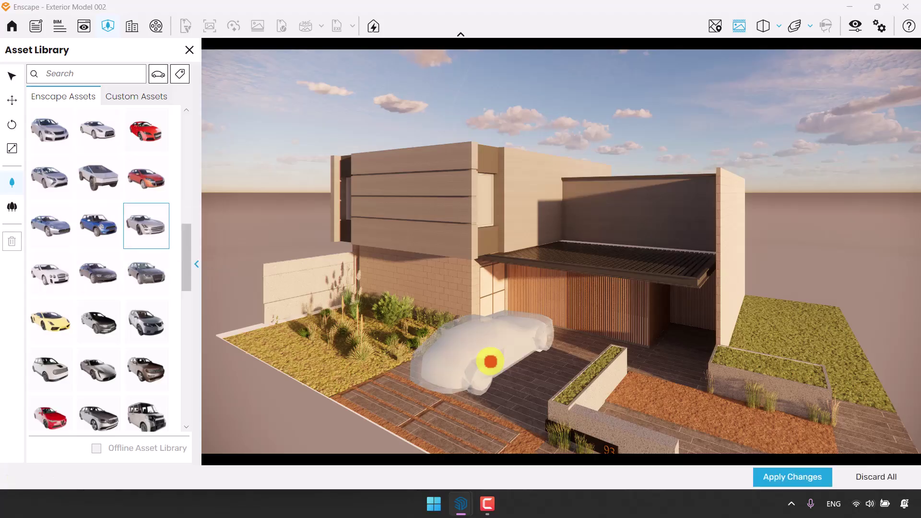
{"action": "left_click", "coordinate": [9, 76]}
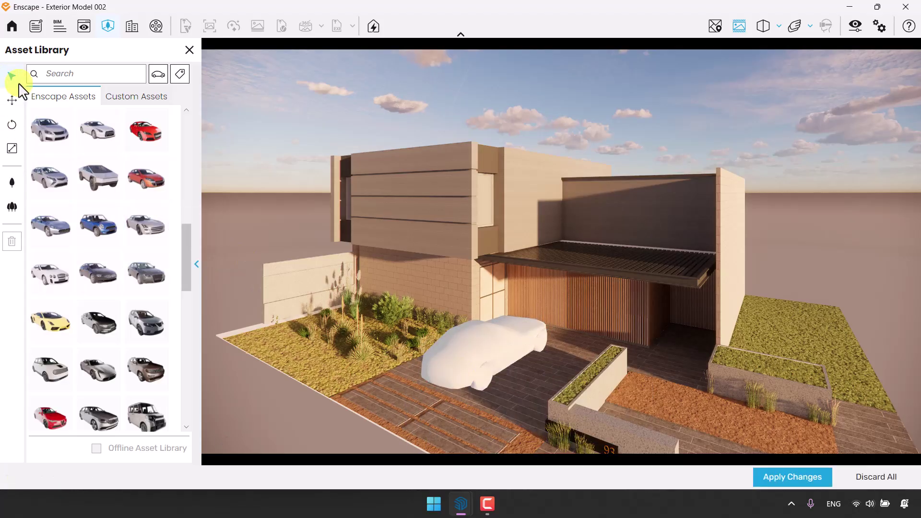
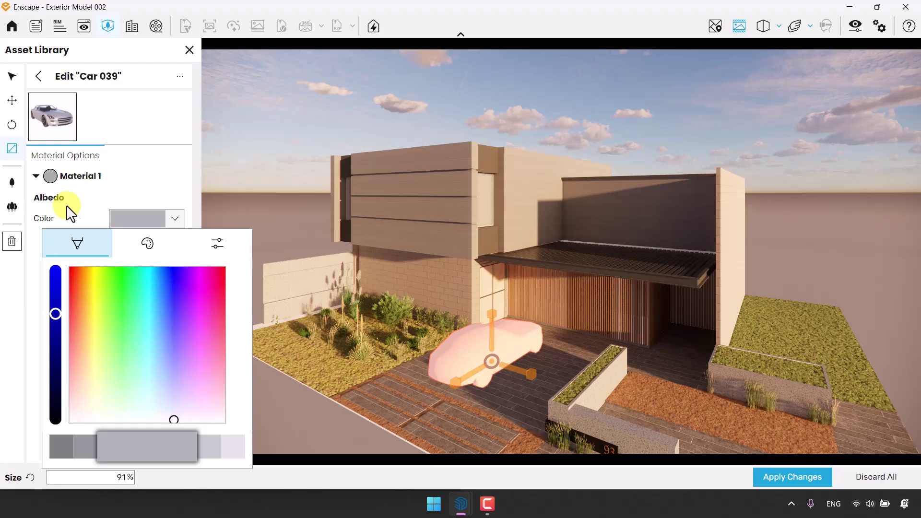
- Set the albedo color of Car 039's Material 1 to RGB 188, 188, 188, and apply the asset changes
{"action": "left_click", "coordinate": [207, 240]}
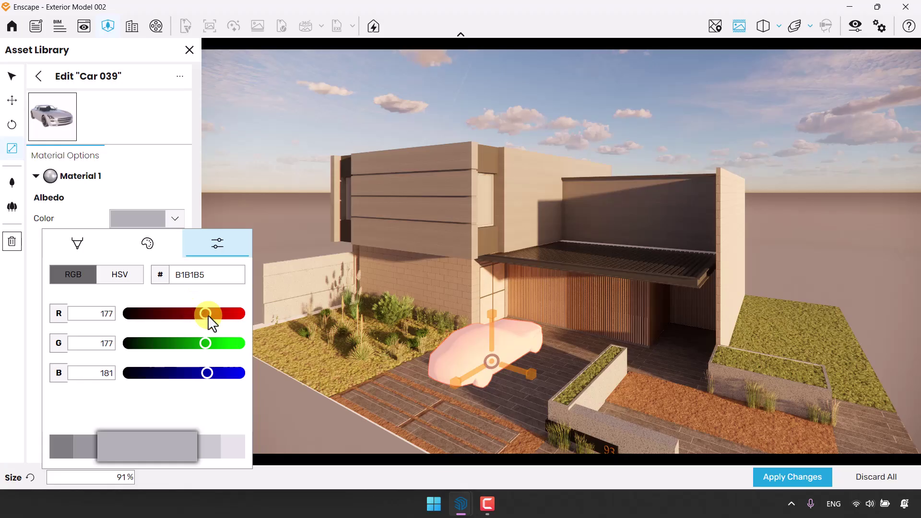
{"action": "left_click_drag", "start_coordinate": [99, 318], "coordinate": [143, 320]}
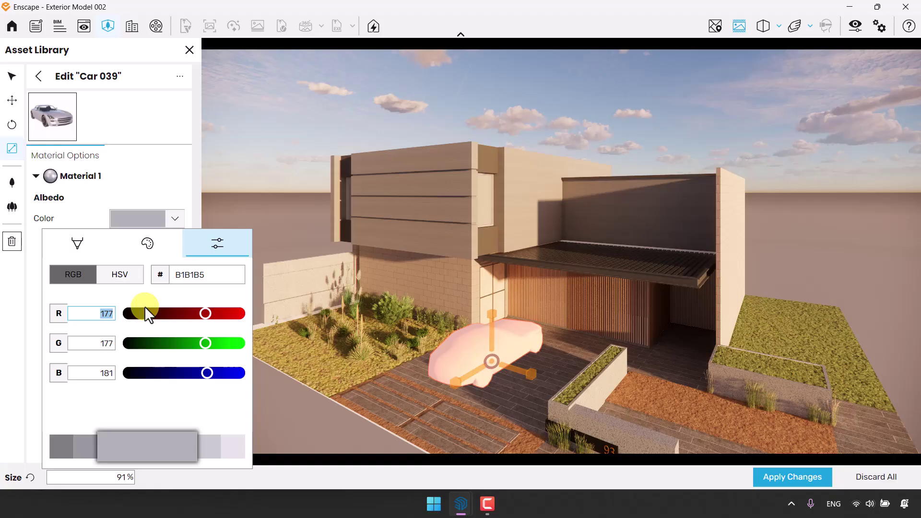
{"action": "type", "text": "188"}
{"action": "left_click_drag", "start_coordinate": [103, 343], "coordinate": [160, 340]}
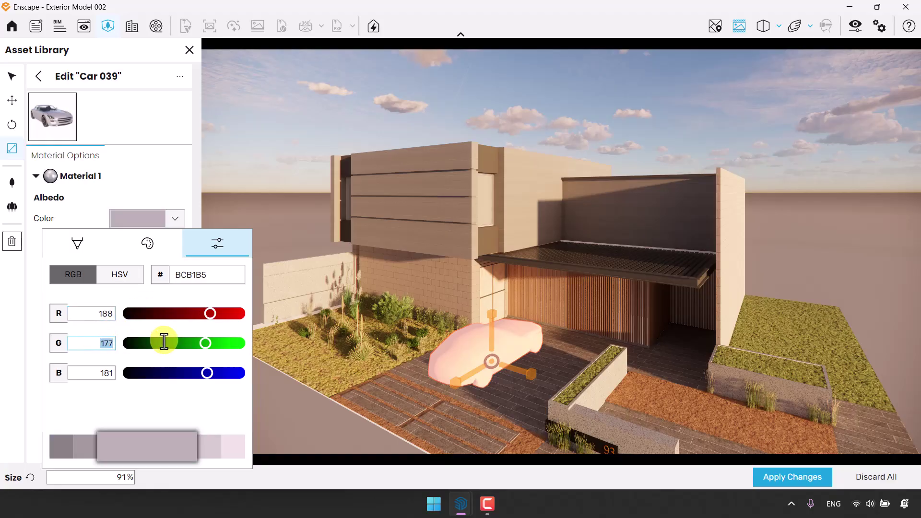
{"action": "type", "text": "188"}
{"action": "left_click_drag", "start_coordinate": [113, 373], "coordinate": [161, 373]}
{"action": "type", "text": "1"}
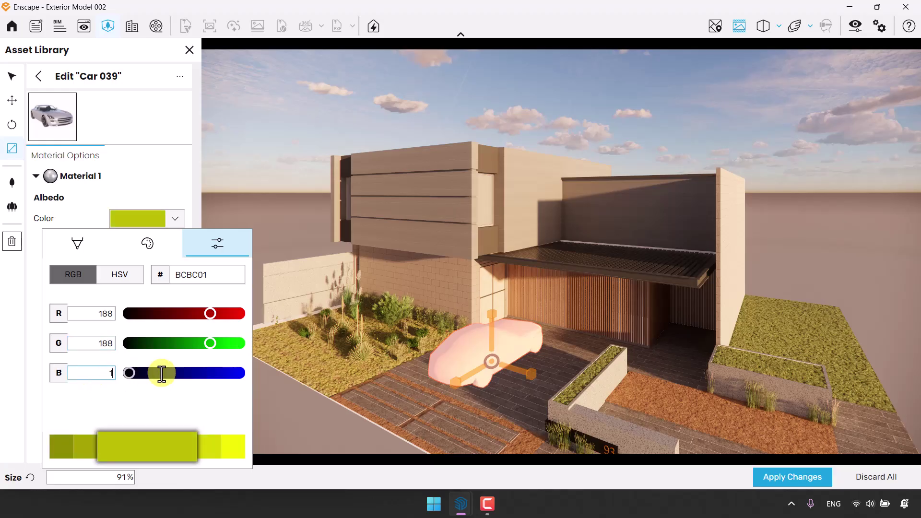
{"action": "type", "text": "88"}
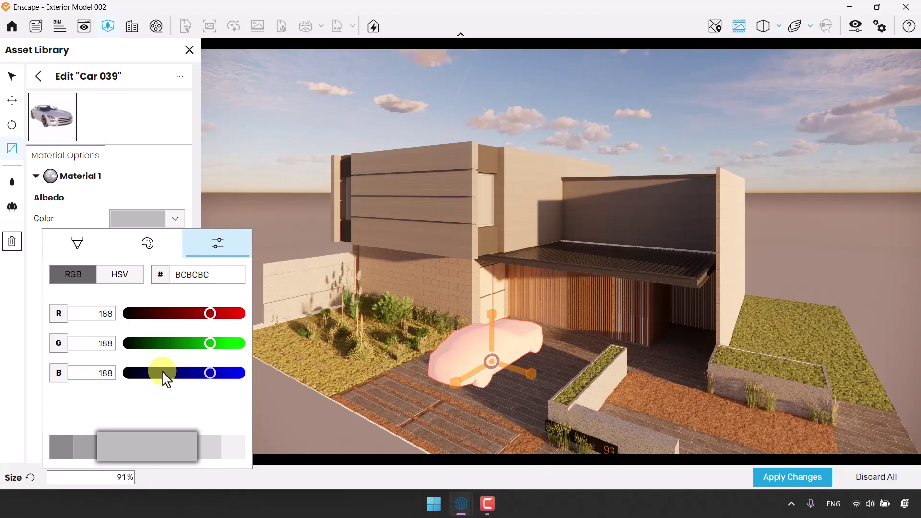
{"action": "left_click", "coordinate": [177, 190]}
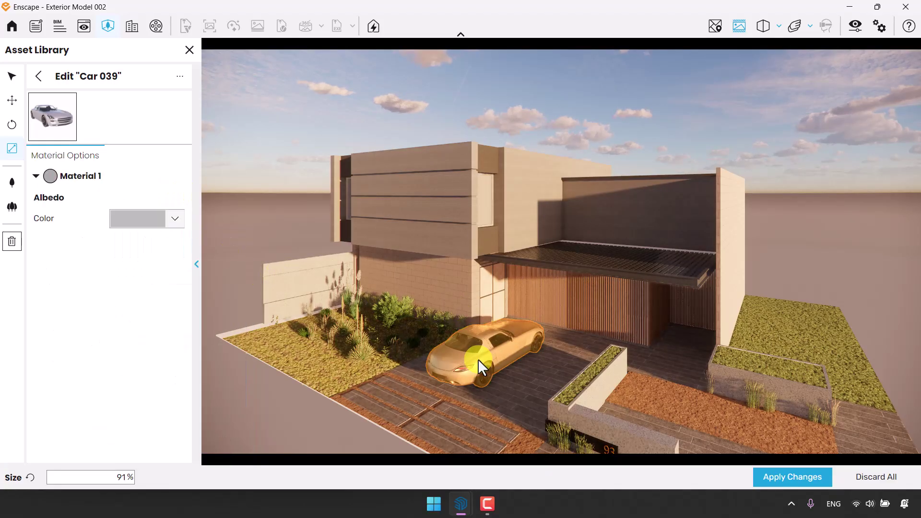
{"action": "left_click", "coordinate": [783, 477]}
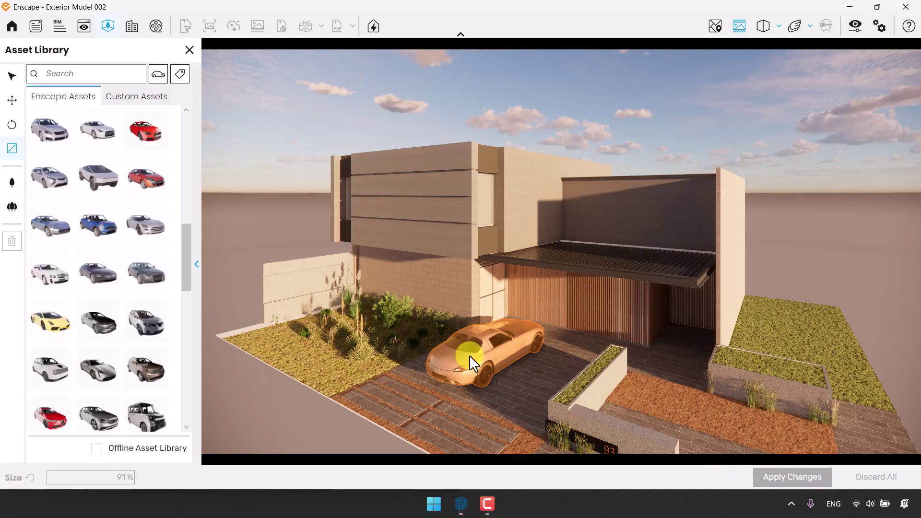
- Rotate the placed car to 189° about the Y axis so its front faces the street, and apply the change
{"action": "left_click", "coordinate": [470, 355]}
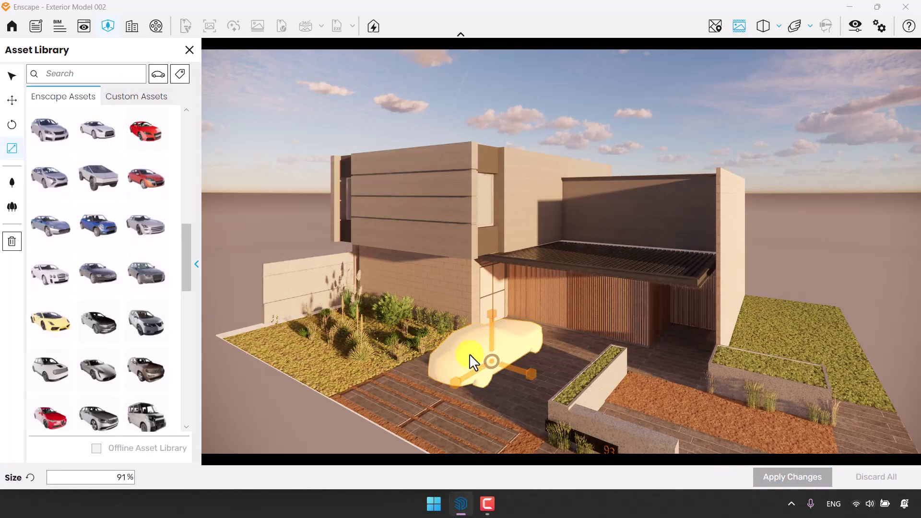
{"action": "left_click", "coordinate": [13, 124]}
{"action": "left_click_drag", "start_coordinate": [463, 392], "coordinate": [545, 347]}
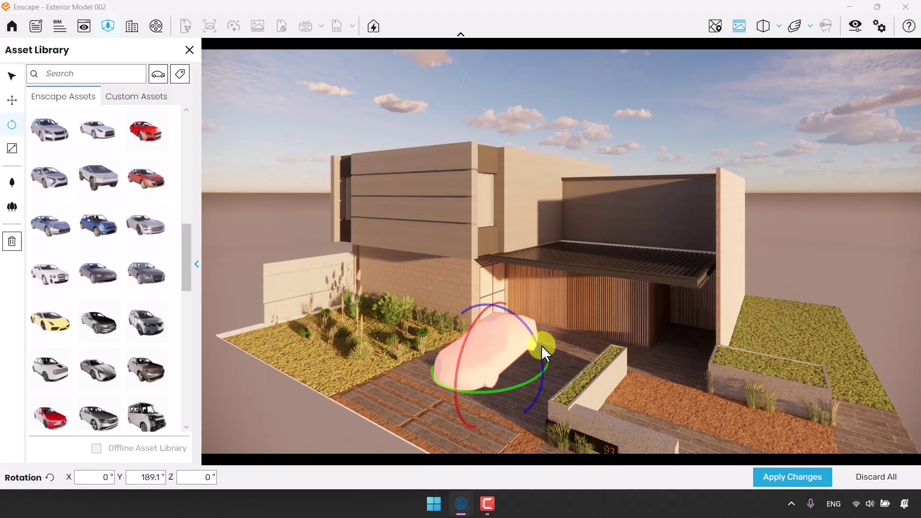
{"action": "left_click", "coordinate": [150, 477]}
{"action": "type", "text": "189"}
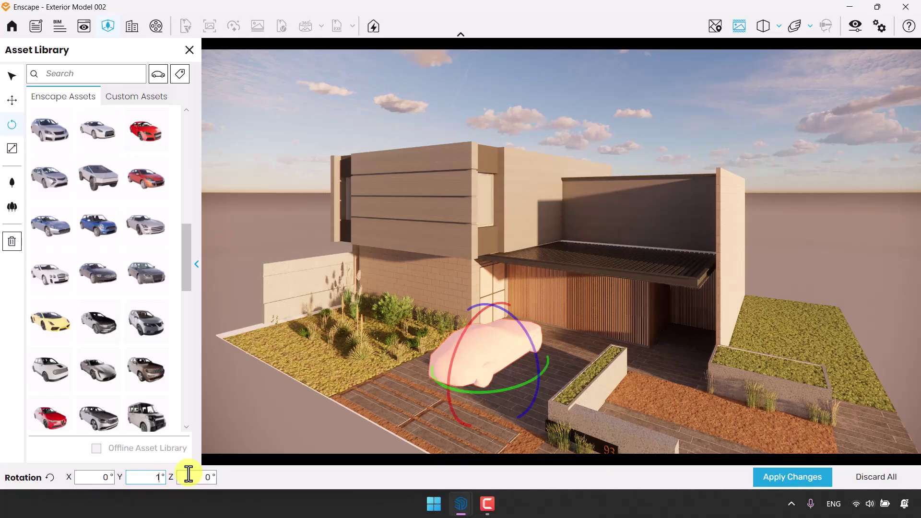
{"action": "left_click", "coordinate": [775, 478]}
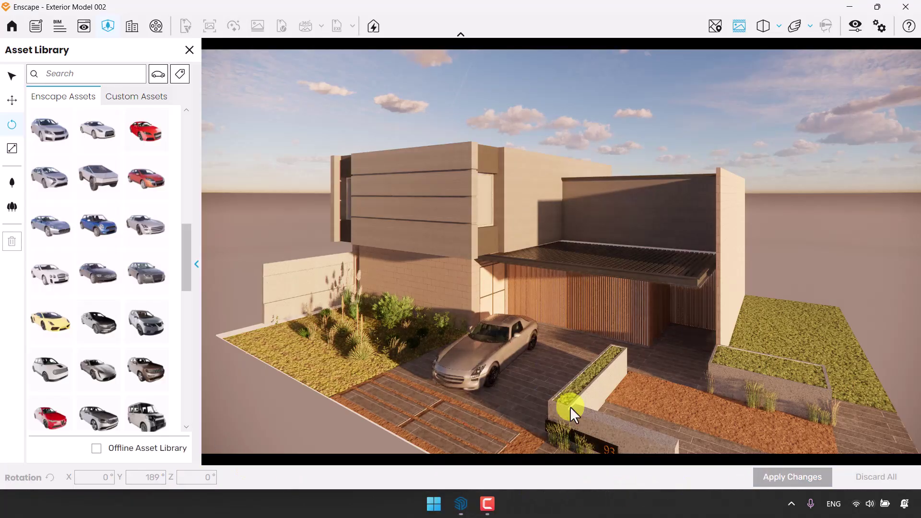
- Close the Asset Library and return the render to the saved CAMERA 001 view
{"action": "left_click", "coordinate": [190, 50]}
{"action": "key", "text": "v"}
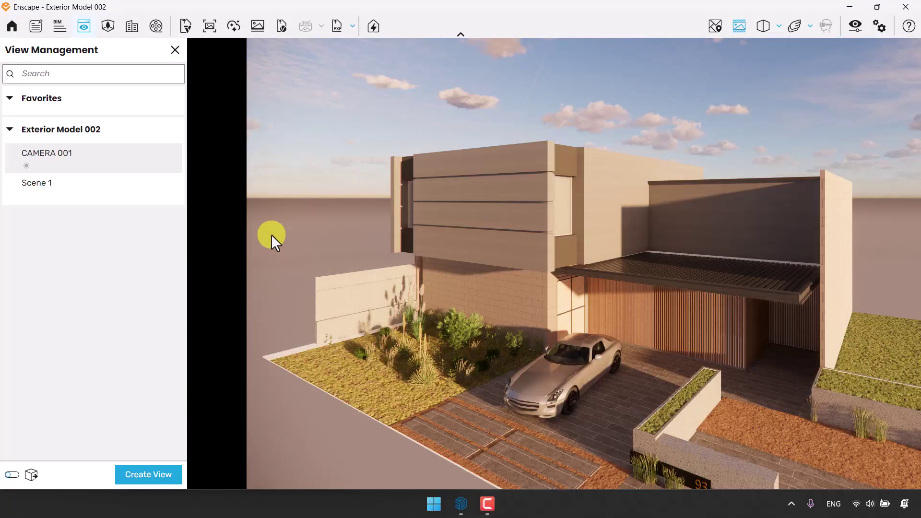
{"action": "left_click", "coordinate": [81, 174]}
{"action": "left_click", "coordinate": [175, 50]}
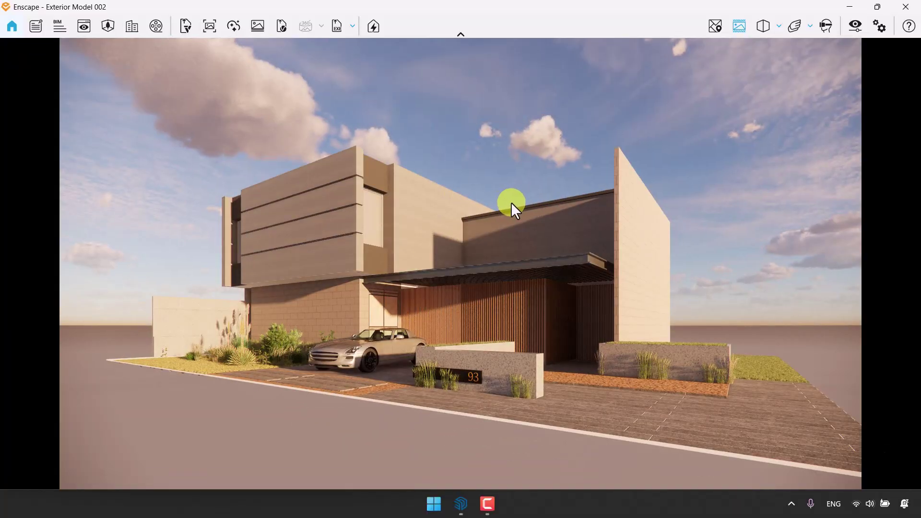
- Open the Enscape Visual Settings, and dock the render window beside SketchUp with the settings dialog clear of the render
{"action": "left_click", "coordinate": [856, 26]}
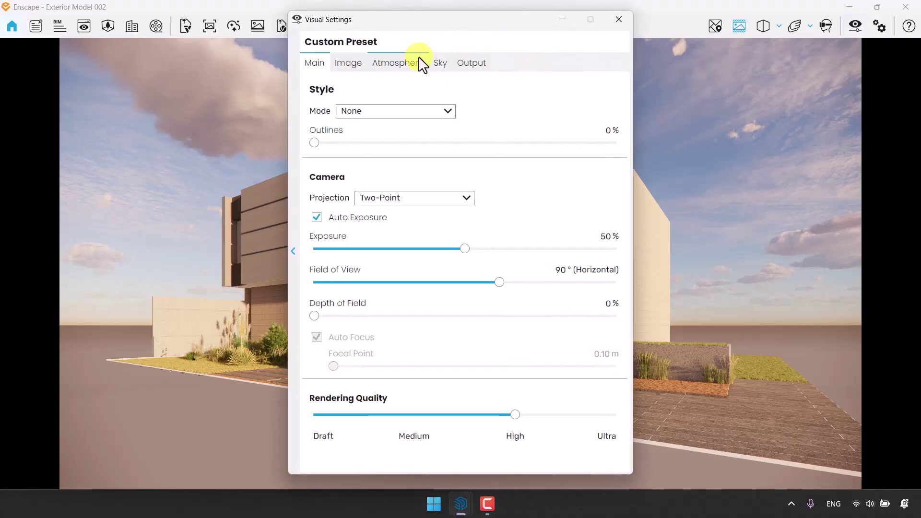
{"action": "left_click_drag", "start_coordinate": [442, 24], "coordinate": [159, 24]}
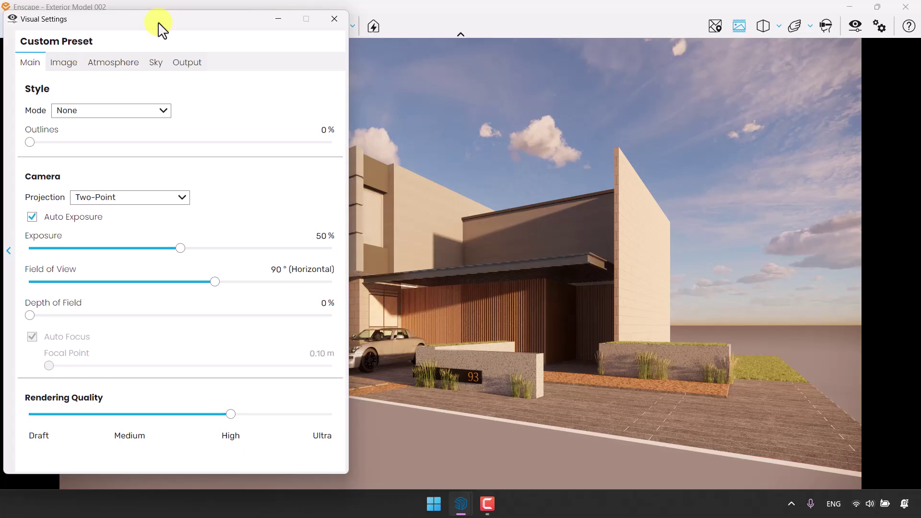
{"action": "mouse_move", "coordinate": [484, 10]}
{"action": "left_mouse_down"}
{"action": "mouse_move", "coordinate": [796, 35]}
{"action": "mouse_move", "coordinate": [918, 113]}
{"action": "left_mouse_up"}
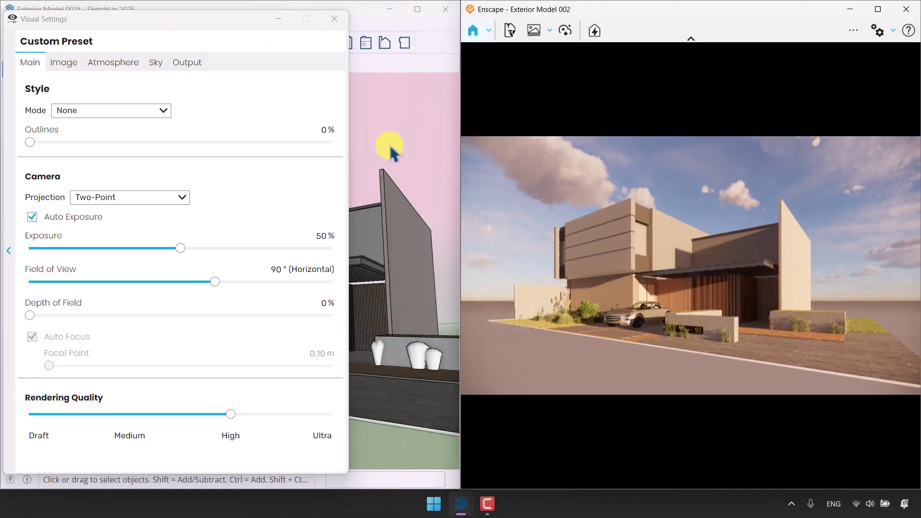
{"action": "left_click_drag", "start_coordinate": [206, 23], "coordinate": [277, 29]}
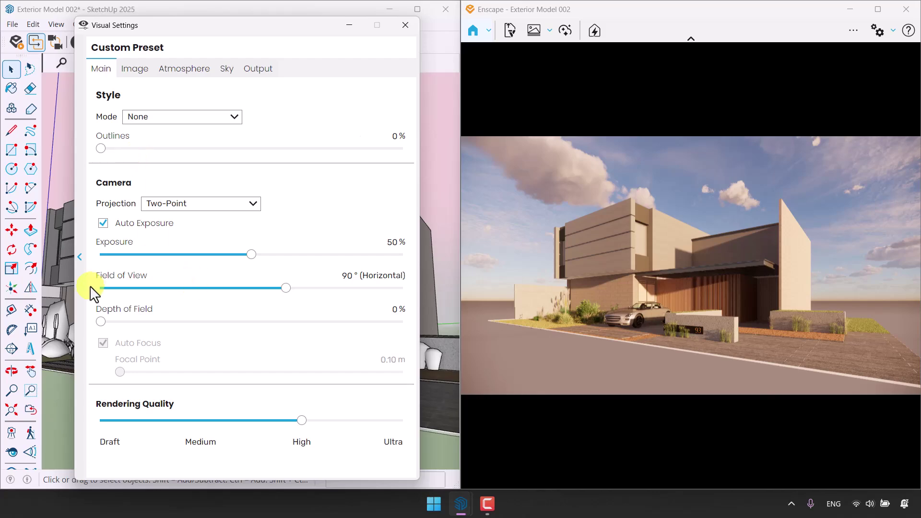
- Narrow the camera's horizontal field of view to 60°
{"action": "left_click_drag", "start_coordinate": [286, 288], "coordinate": [216, 288]}
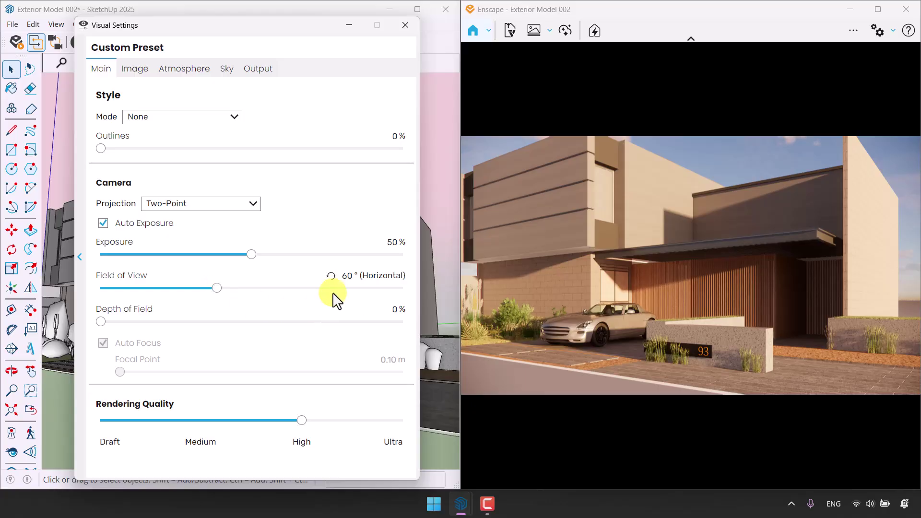
{"action": "left_click", "coordinate": [384, 276]}
{"action": "left_click", "coordinate": [392, 277]}
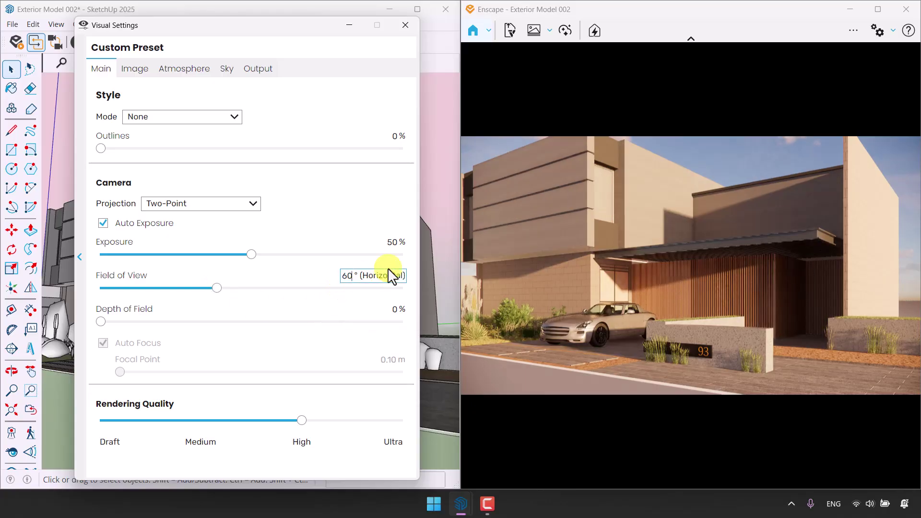
- Keep Auto Exposure enabled, set the camera exposure to 56%, and close the Visual Settings
{"action": "left_click", "coordinate": [105, 224]}
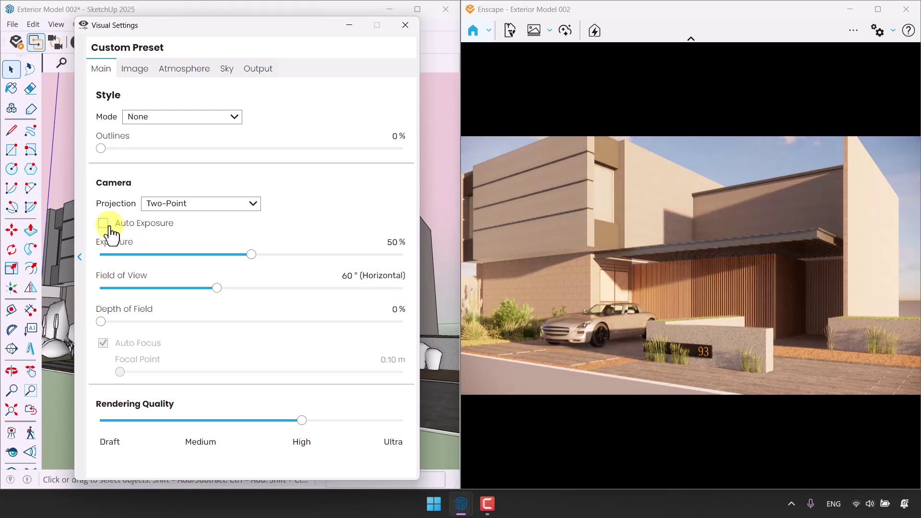
{"action": "left_click", "coordinate": [103, 223]}
{"action": "left_click", "coordinate": [390, 242]}
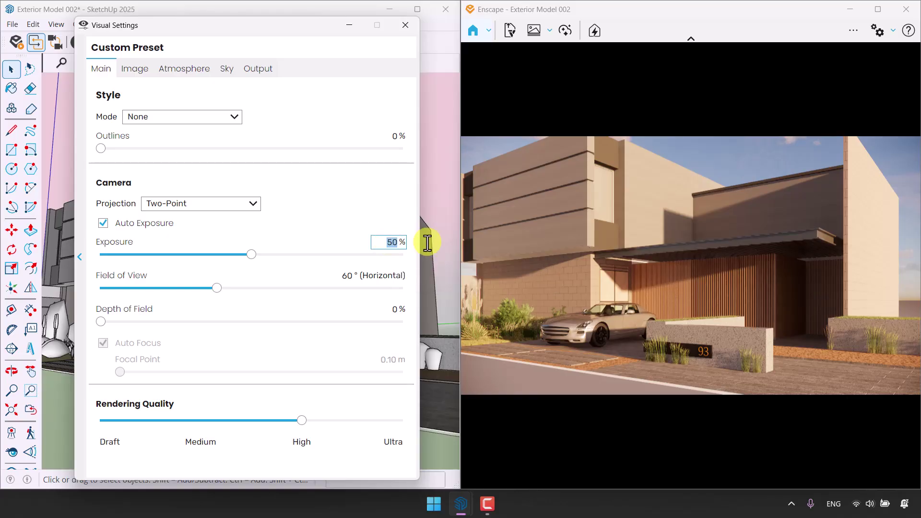
{"action": "type", "text": "56"}
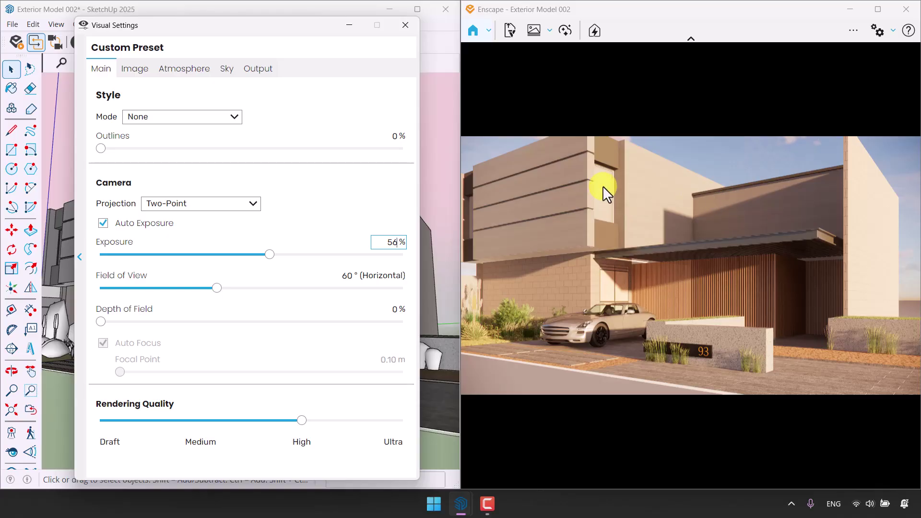
{"action": "left_click", "coordinate": [405, 25]}
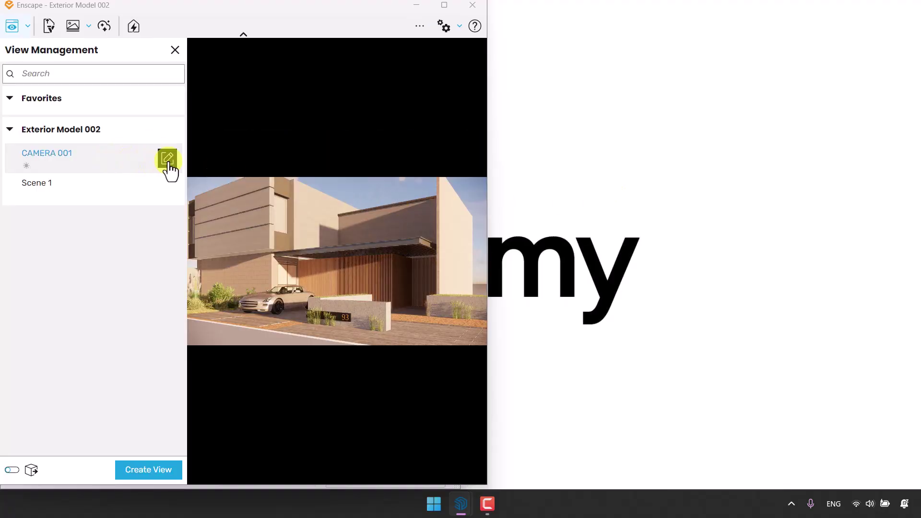
- Edit the CAMERA 001 view in the maximized render window, set its pitch to 14.600°, save it, and close View Management
{"action": "left_click", "coordinate": [167, 158]}
{"action": "left_click", "coordinate": [444, 5]}
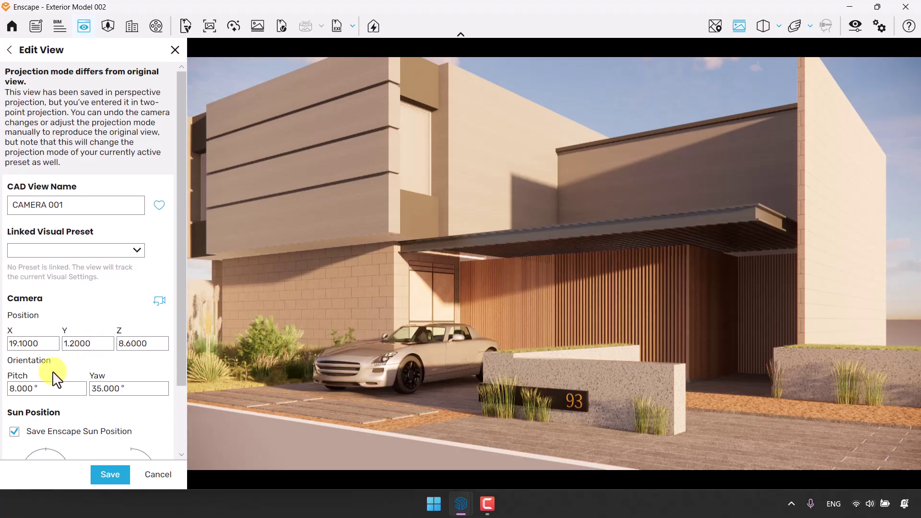
{"action": "left_click", "coordinate": [37, 388]}
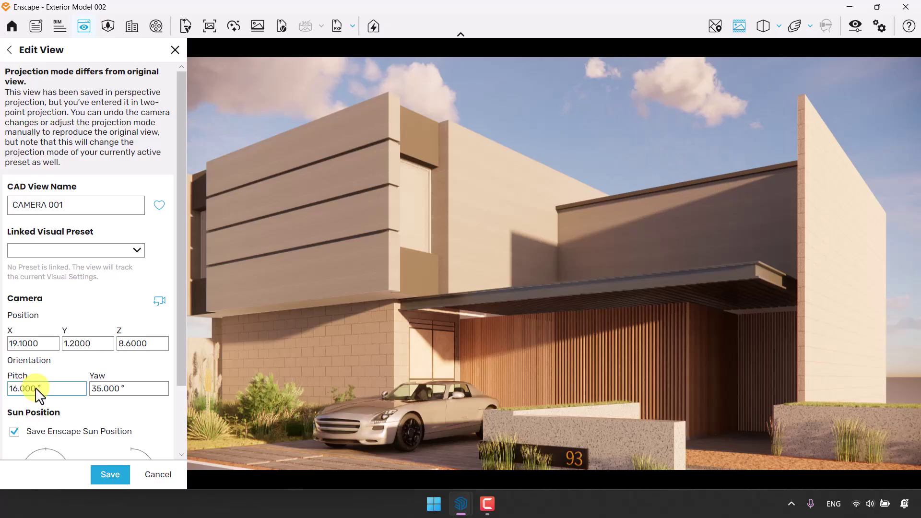
{"action": "left_click_drag", "start_coordinate": [36, 389], "coordinate": [1, 389]}
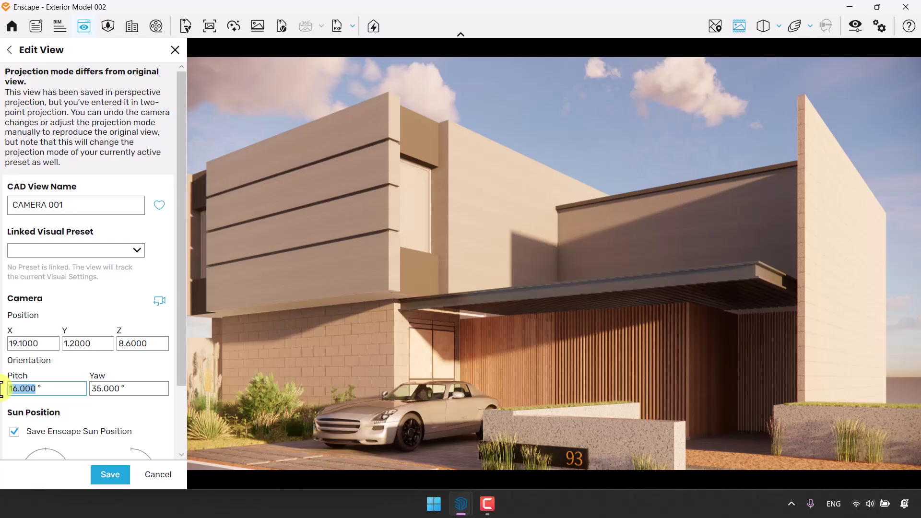
{"action": "type", "text": "14.600"}
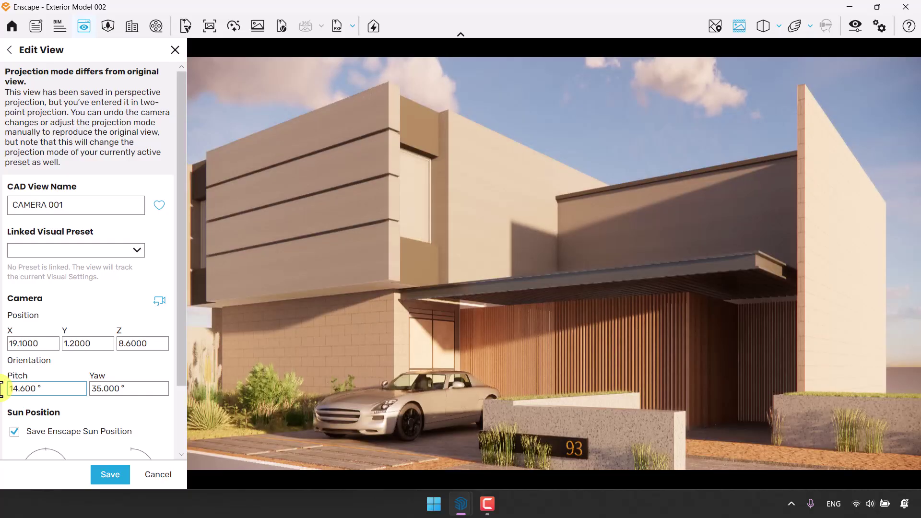
{"action": "left_click", "coordinate": [117, 473]}
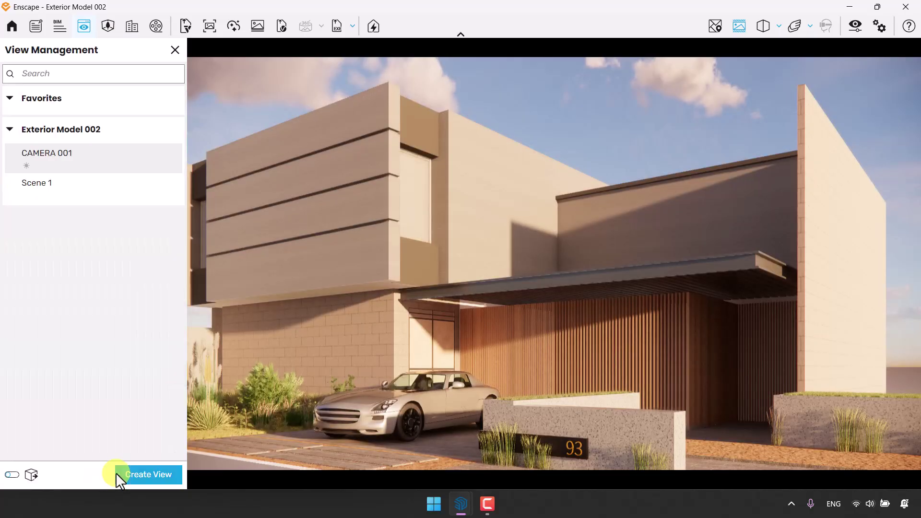
{"action": "left_click", "coordinate": [175, 50]}
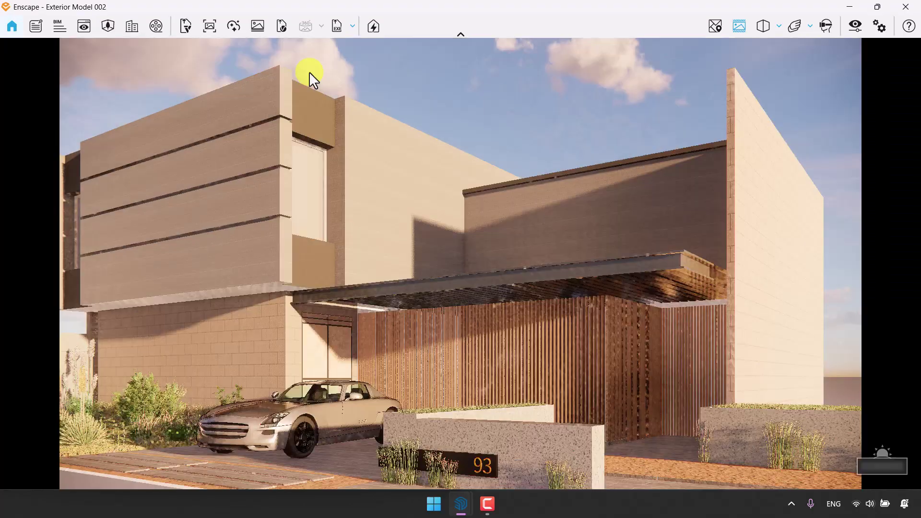
- Dock the render window beside SketchUp again, and reopen the Visual Settings with the dialog clear of the render
{"action": "left_click_drag", "start_coordinate": [532, 16], "coordinate": [919, 192]}
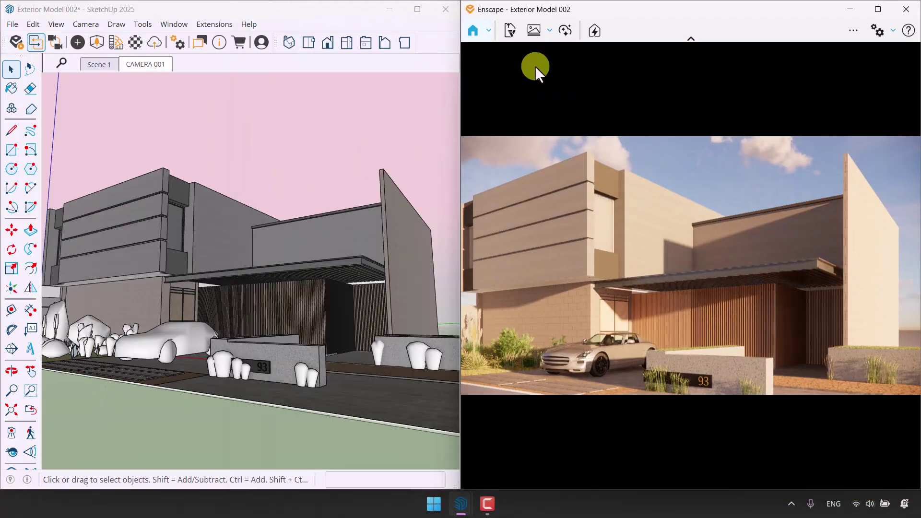
{"action": "left_click", "coordinate": [877, 31]}
{"action": "left_click", "coordinate": [839, 56]}
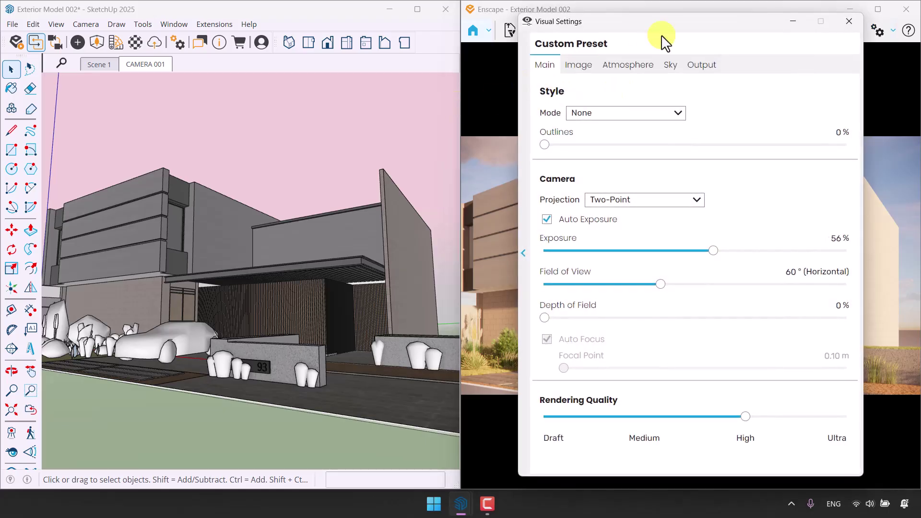
{"action": "left_click_drag", "start_coordinate": [664, 37], "coordinate": [198, 29]}
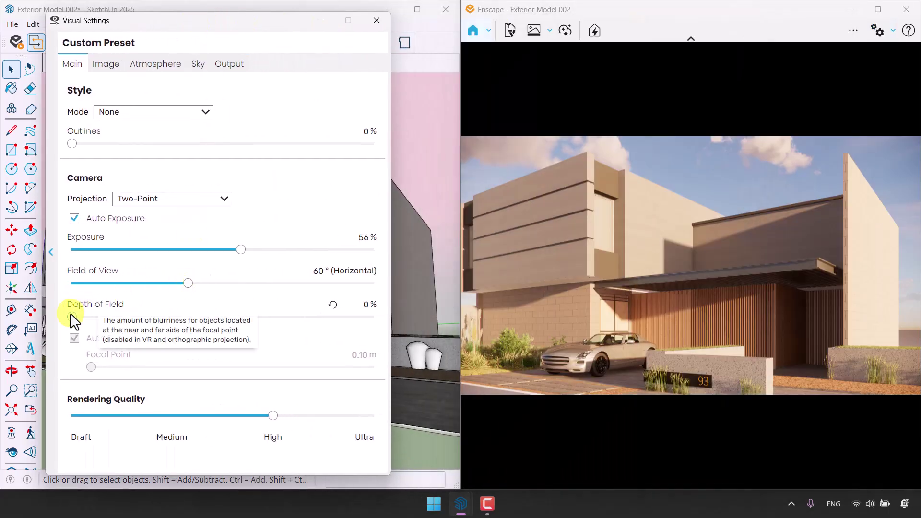
- Raise the depth of field to 61%, and turn off Auto Focus with the focal point at 12.80 m
{"action": "left_click_drag", "start_coordinate": [72, 317], "coordinate": [257, 318]}
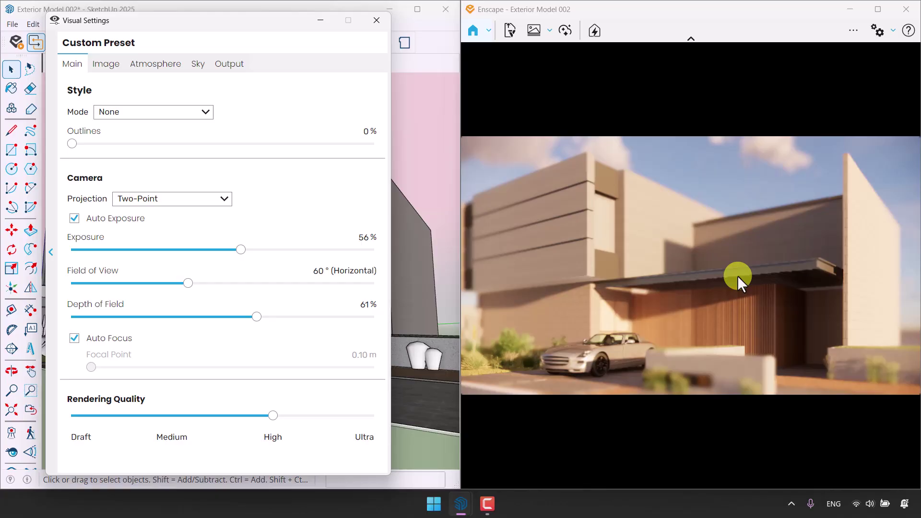
{"action": "left_click", "coordinate": [91, 342]}
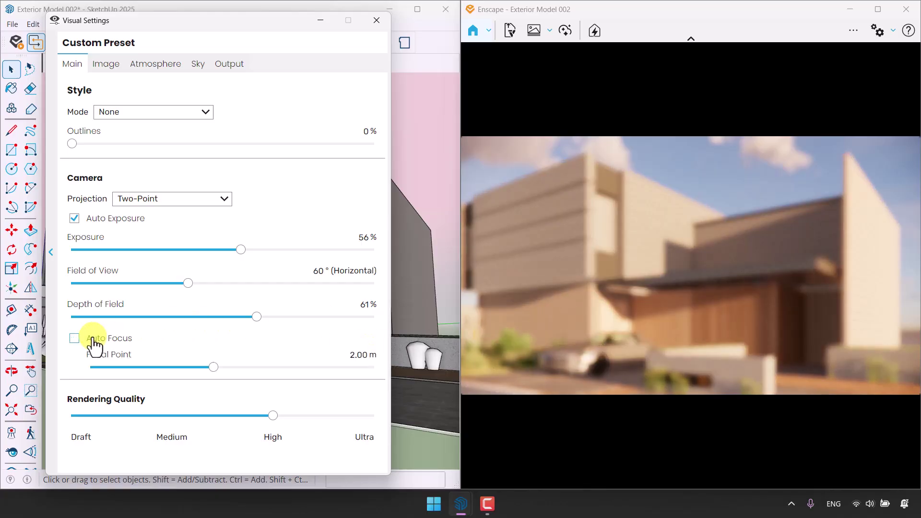
{"action": "left_click_drag", "start_coordinate": [213, 368], "coordinate": [290, 382]}
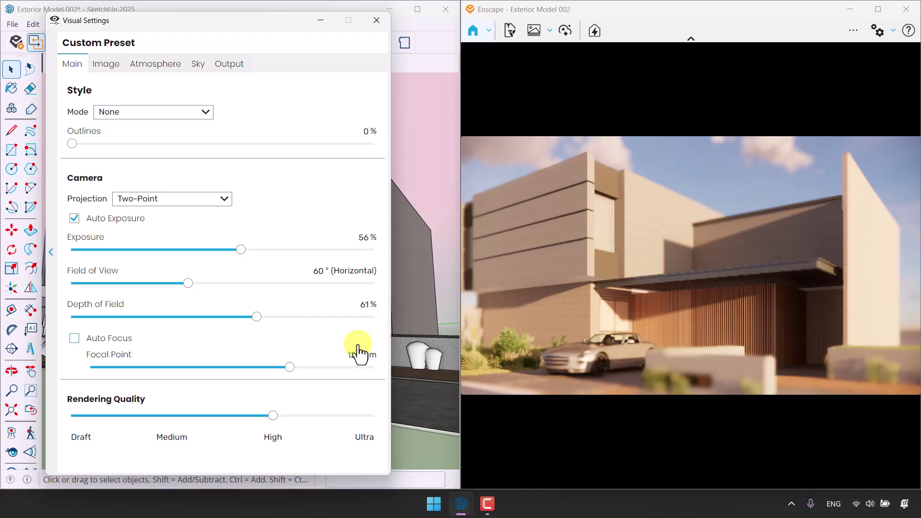
{"action": "left_click_drag", "start_coordinate": [290, 367], "coordinate": [281, 368]}
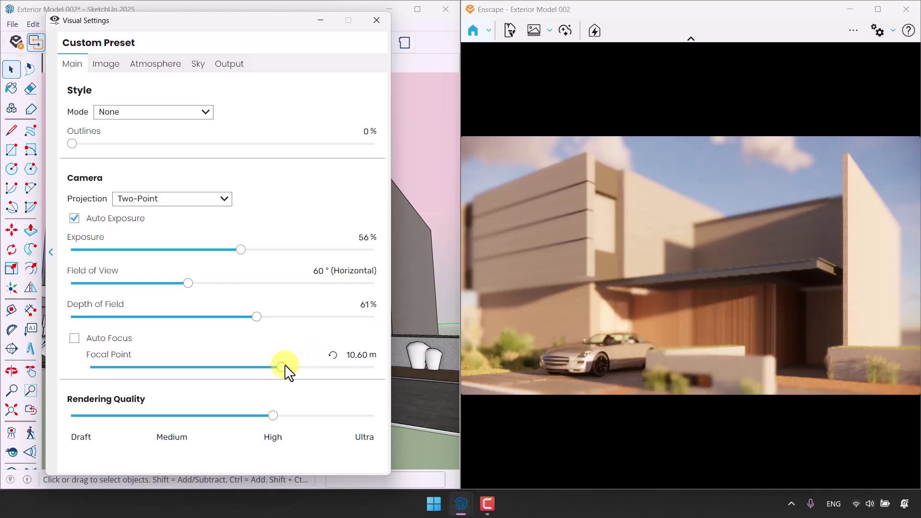
{"action": "left_click_drag", "start_coordinate": [281, 368], "coordinate": [289, 369]}
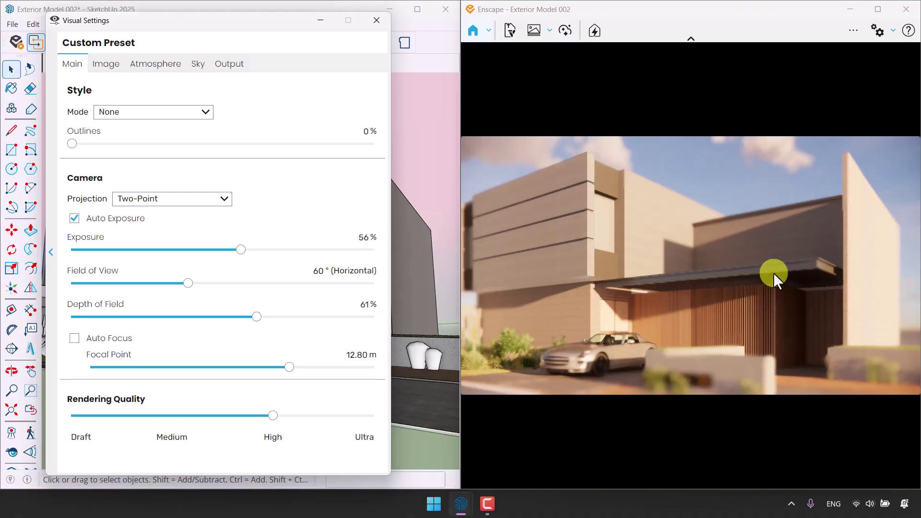
{"action": "left_click", "coordinate": [355, 355]}
{"action": "type", "text": "12.80"}
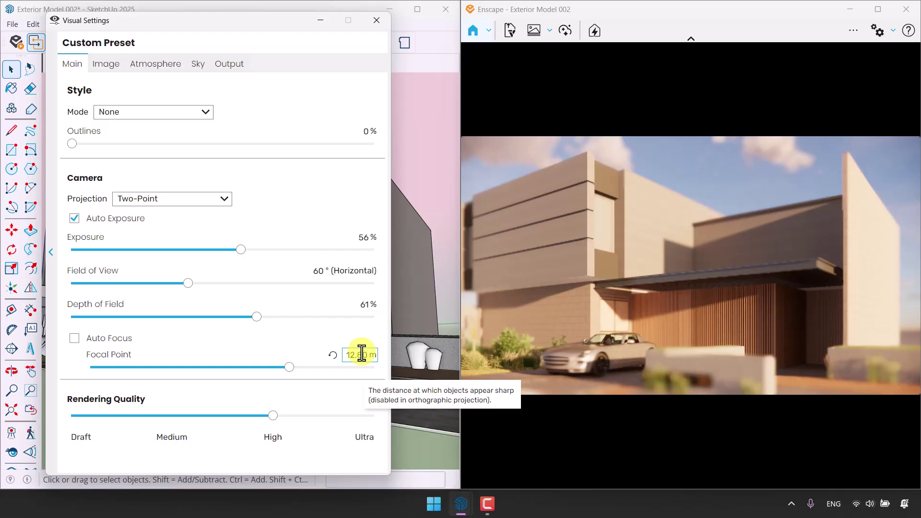
- Reduce the camera's depth of field to 19%
{"action": "left_click_drag", "start_coordinate": [258, 317], "coordinate": [150, 330]}
{"action": "left_click", "coordinate": [359, 306]}
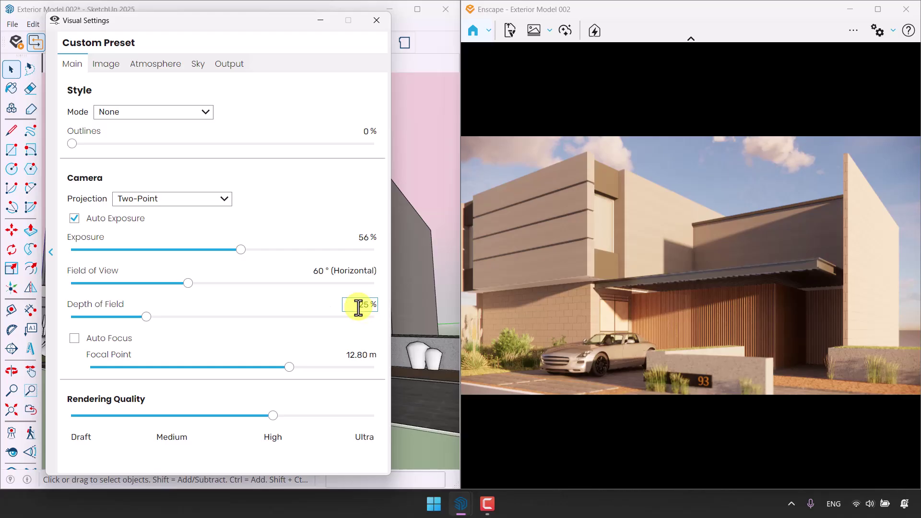
{"action": "left_click_drag", "start_coordinate": [358, 306], "coordinate": [383, 305]}
{"action": "type", "text": "19"}
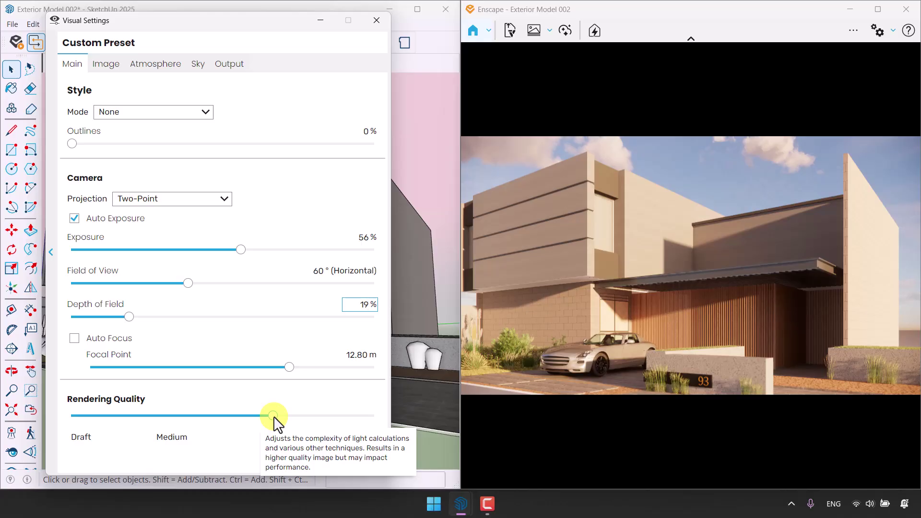
- Enable Auto Contrast in the image corrections
{"action": "left_click", "coordinate": [106, 66]}
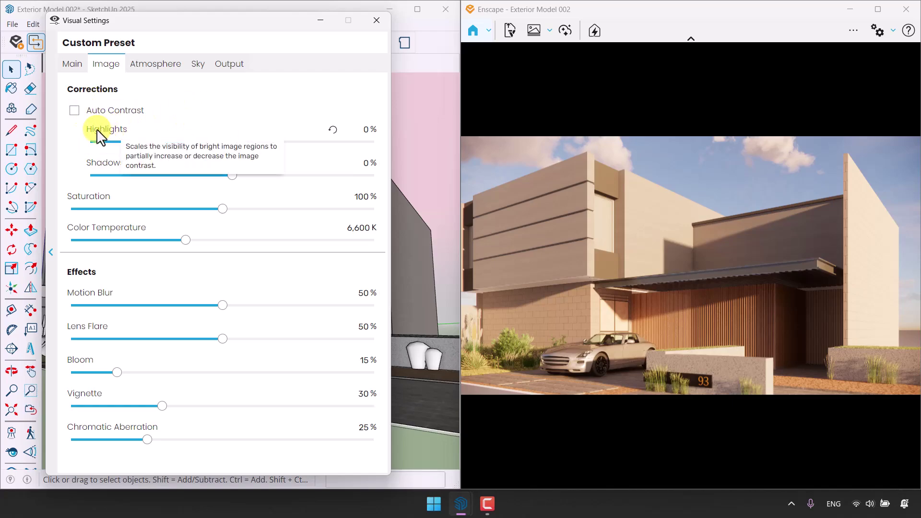
{"action": "left_click", "coordinate": [74, 111]}
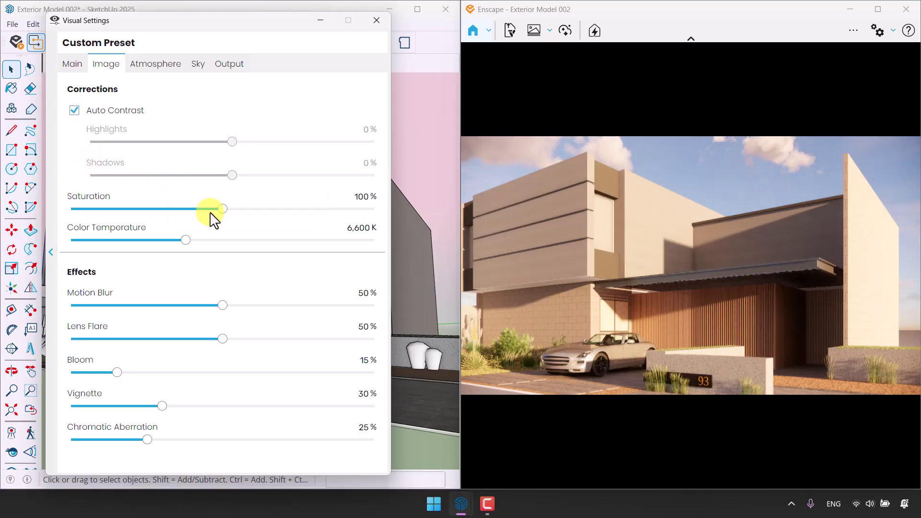
- Try the image saturation at 101%, and restore it to 100%
{"action": "mouse_move", "coordinate": [222, 210]}
{"action": "left_mouse_down"}
{"action": "mouse_move", "coordinate": [253, 210]}
{"action": "mouse_move", "coordinate": [226, 218]}
{"action": "left_mouse_up"}
{"action": "left_click", "coordinate": [344, 197]}
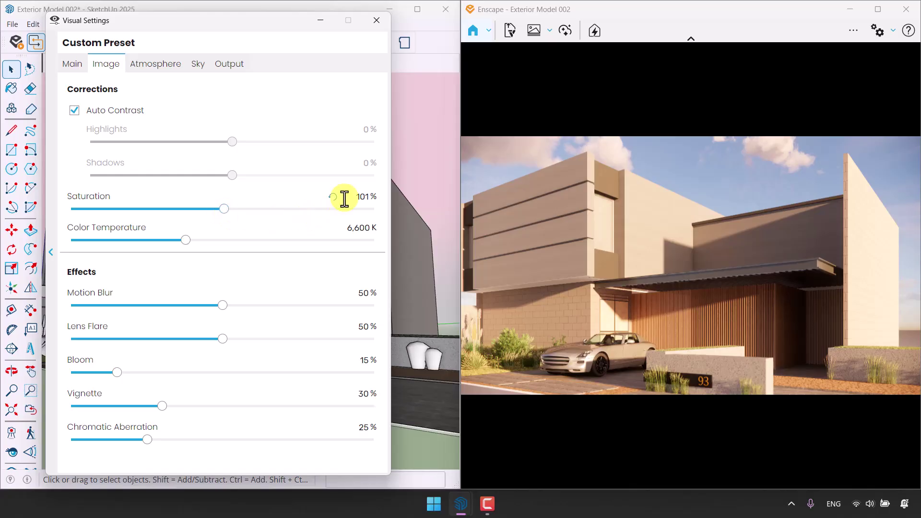
{"action": "type", "text": "100"}
{"action": "left_click", "coordinate": [334, 198]}
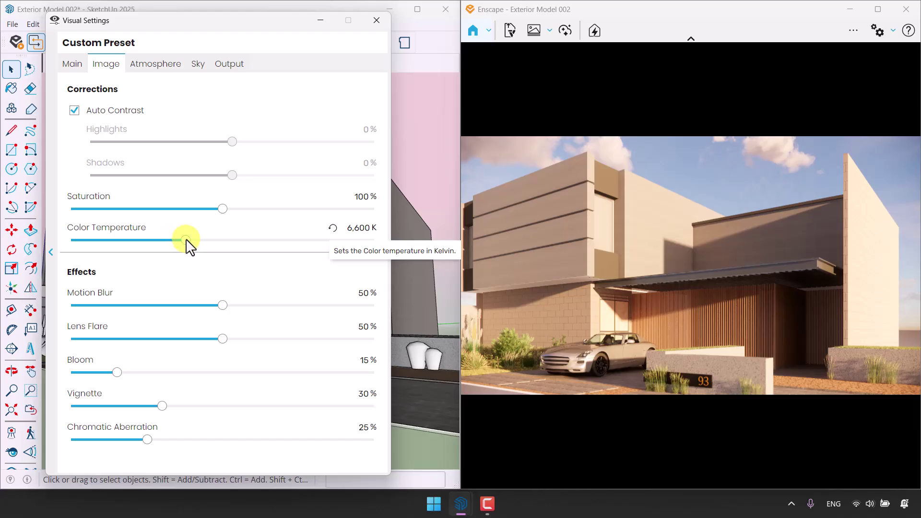
- Test a higher color temperature, reset it, and set it to 6,000 K
{"action": "left_click_drag", "start_coordinate": [186, 240], "coordinate": [312, 243]}
{"action": "left_click", "coordinate": [332, 228]}
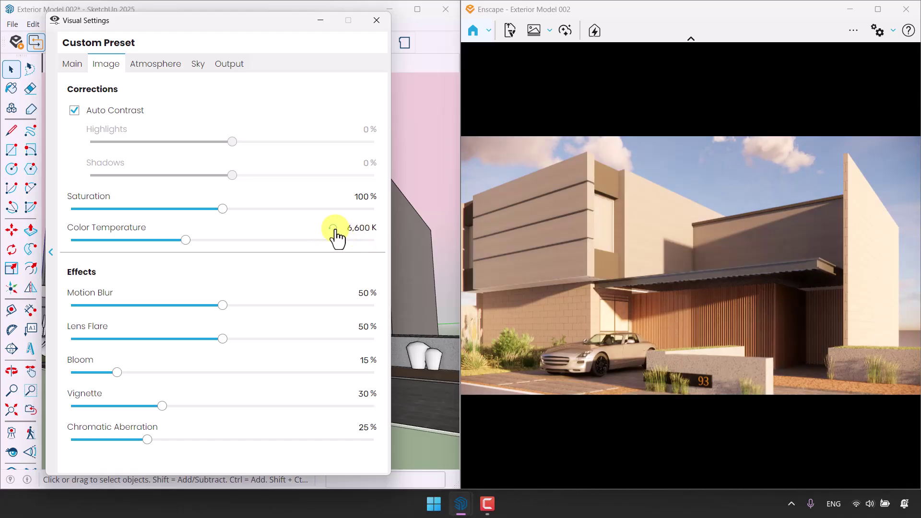
{"action": "left_click", "coordinate": [342, 231]}
{"action": "type", "text": "60"}
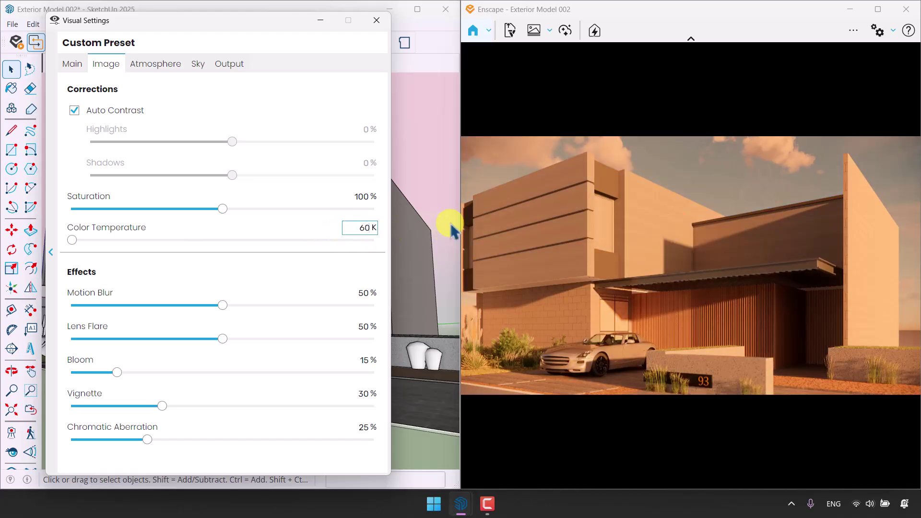
{"action": "type", "text": "00"}
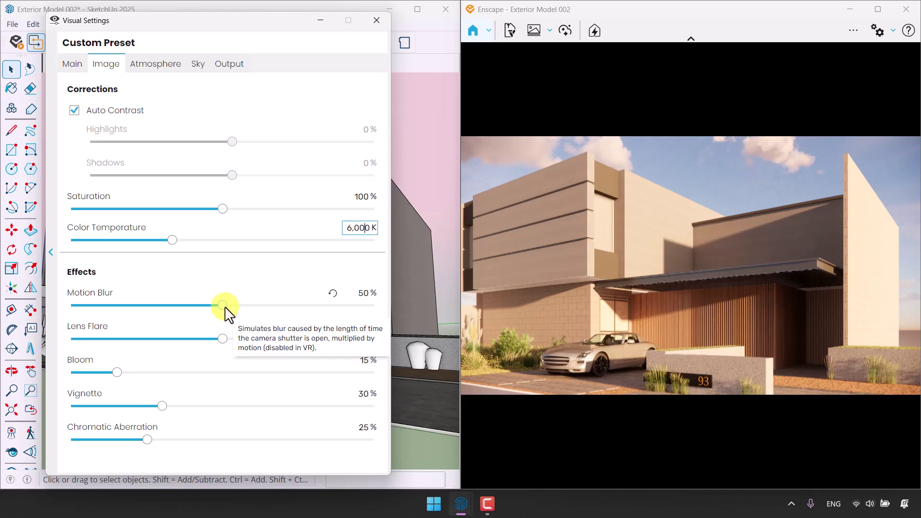
- Try the motion blur effect at 15%, and return it to 50%
{"action": "left_click_drag", "start_coordinate": [224, 307], "coordinate": [119, 306]}
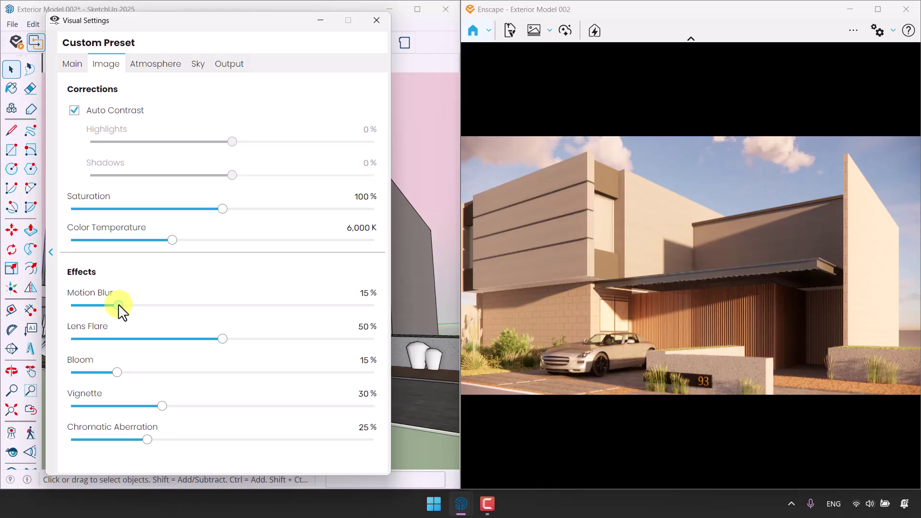
{"action": "left_click_drag", "start_coordinate": [119, 306], "coordinate": [189, 306]}
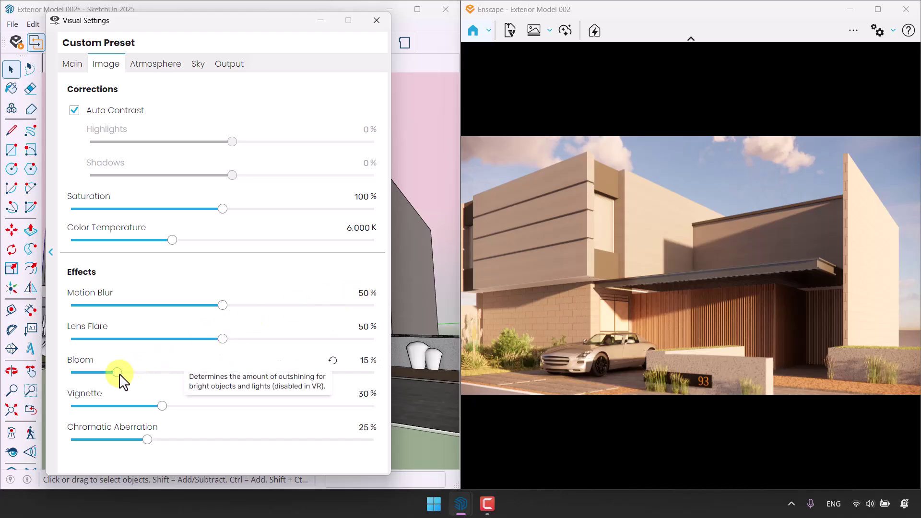
- Set the bloom effect to 0% and the lens flare to 16%
{"action": "left_click_drag", "start_coordinate": [117, 372], "coordinate": [15, 379]}
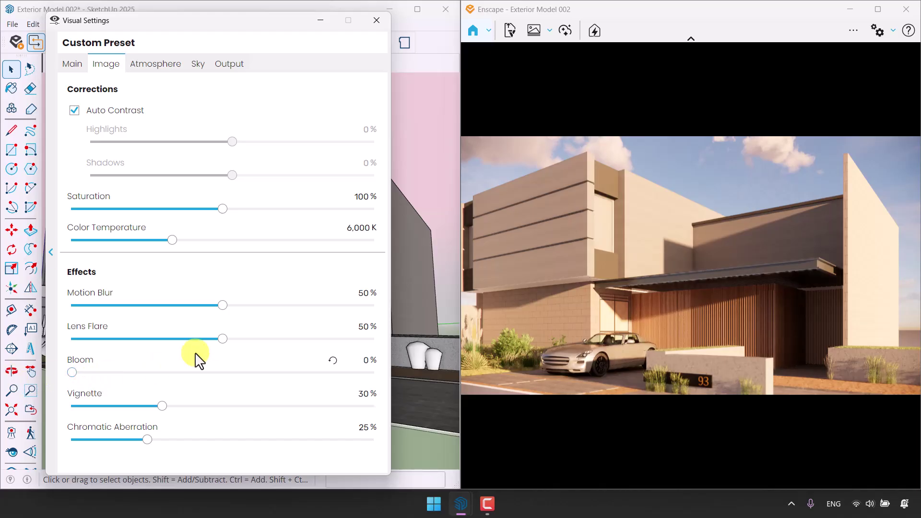
{"action": "left_click_drag", "start_coordinate": [222, 339], "coordinate": [134, 341]}
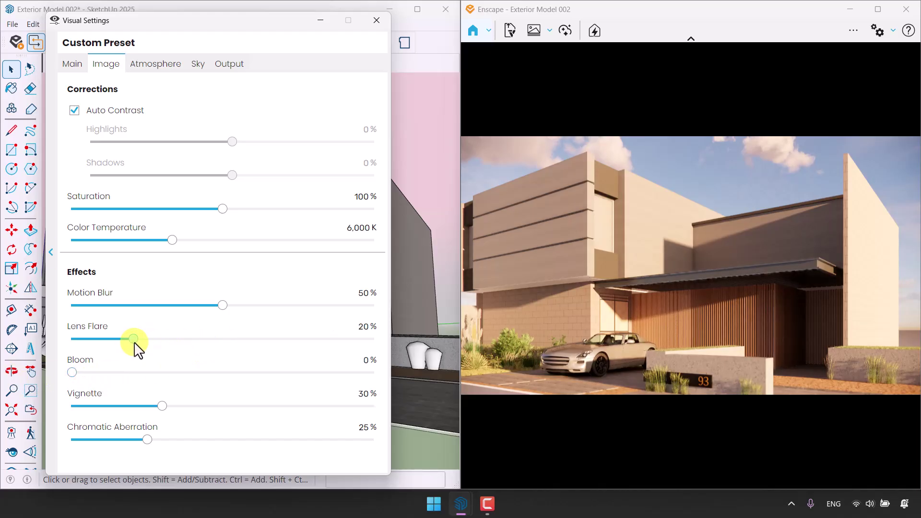
{"action": "left_click", "coordinate": [363, 326]}
{"action": "type", "text": "16"}
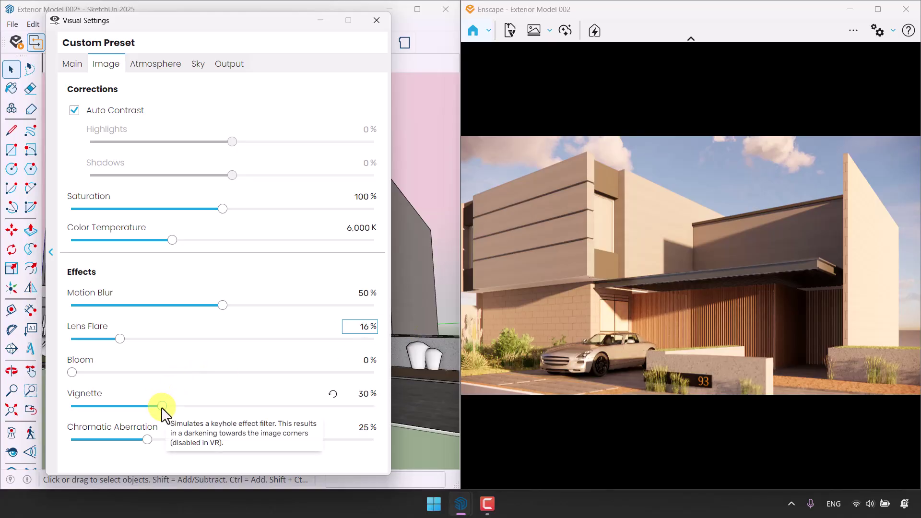
- Try the vignette effect at 100%, and set it to 36%
{"action": "left_click_drag", "start_coordinate": [162, 407], "coordinate": [422, 399]}
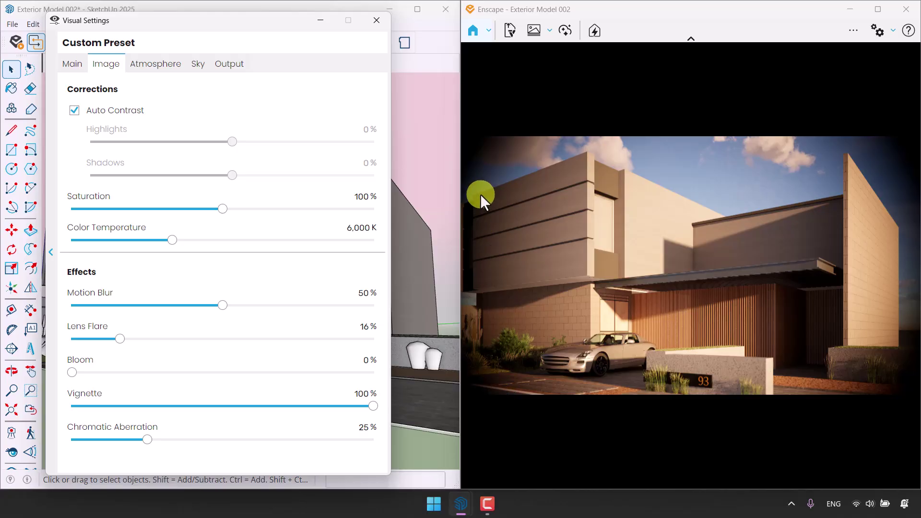
{"action": "left_click_drag", "start_coordinate": [371, 407], "coordinate": [207, 407]}
{"action": "left_click", "coordinate": [363, 393]}
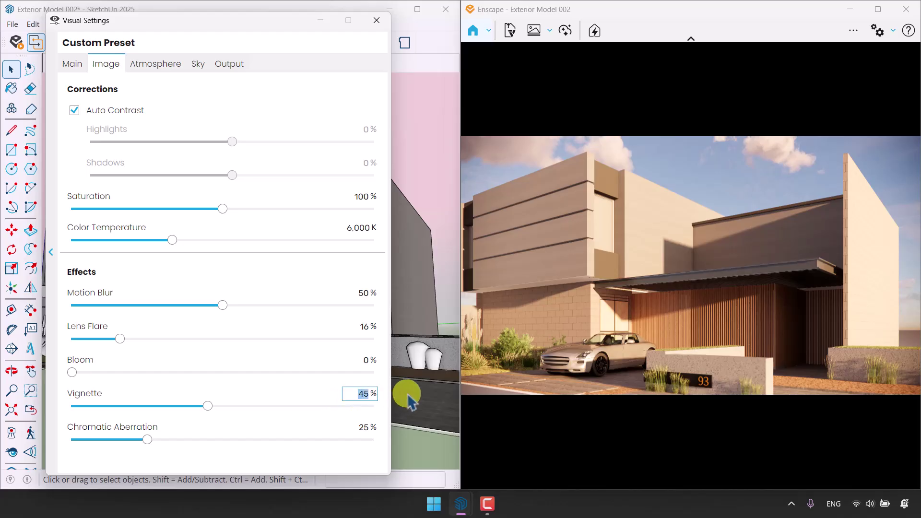
{"action": "type", "text": "36"}
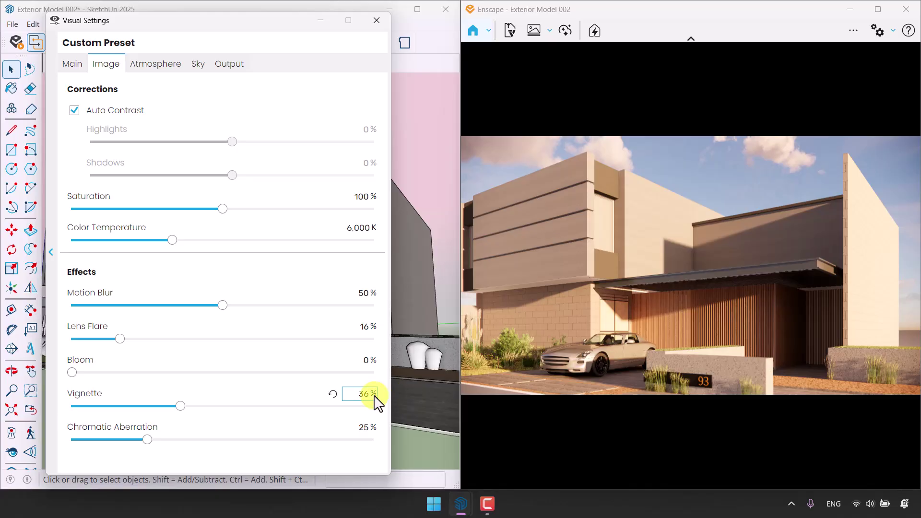
- Set the chromatic aberration and the atmosphere's fog intensity both to 0%
{"action": "left_click_drag", "start_coordinate": [148, 442], "coordinate": [3, 456]}
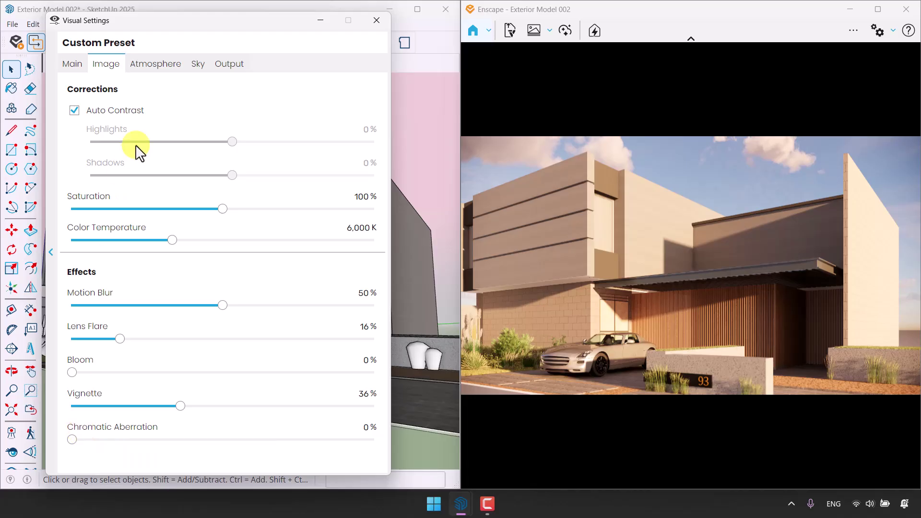
{"action": "left_click", "coordinate": [162, 66]}
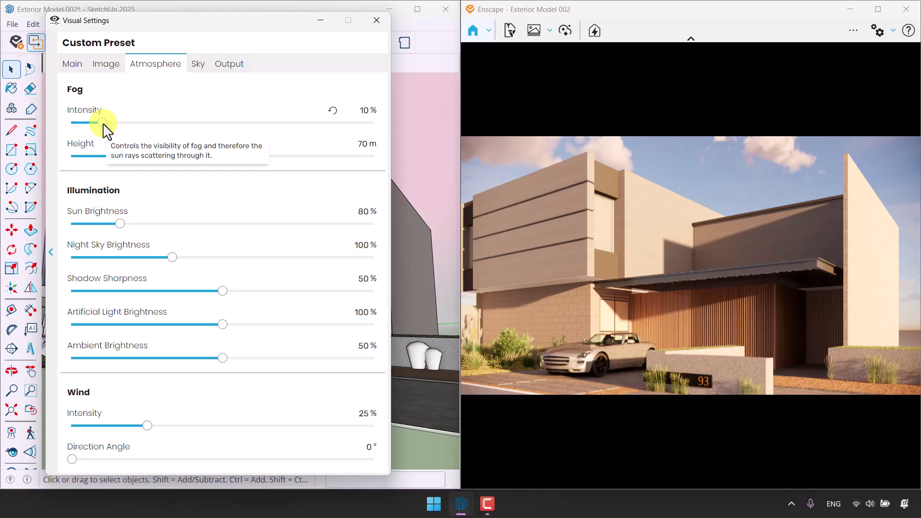
{"action": "left_click_drag", "start_coordinate": [102, 123], "coordinate": [11, 129]}
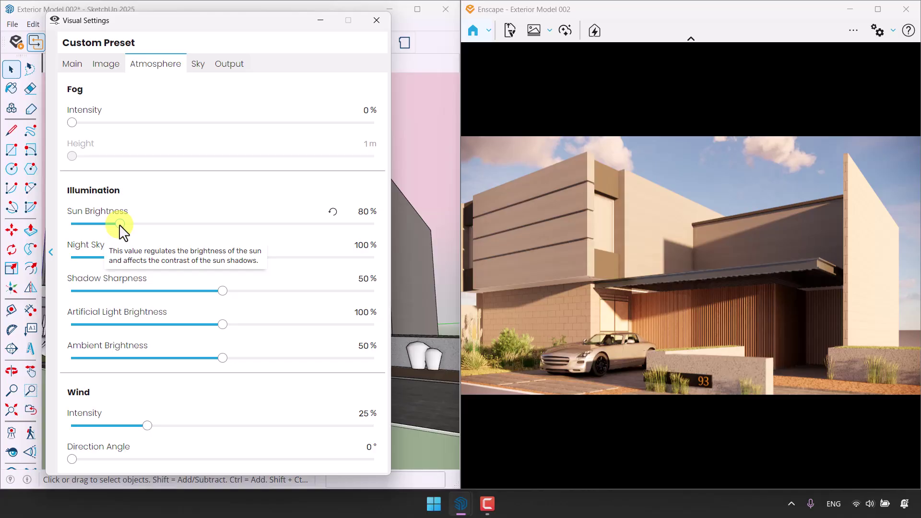
- Test the sun brightness at 0% and 86%, and restore it to 80%
{"action": "left_click_drag", "start_coordinate": [119, 225], "coordinate": [71, 232]}
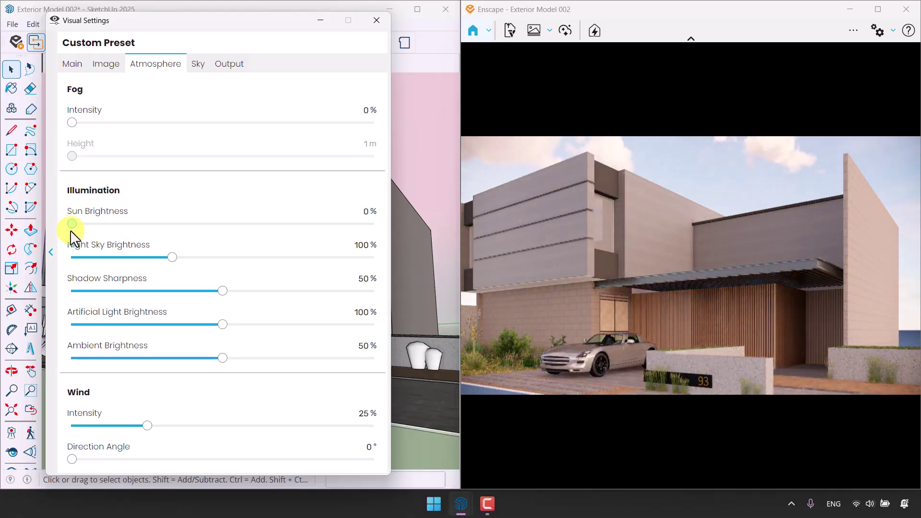
{"action": "left_click_drag", "start_coordinate": [71, 231], "coordinate": [120, 230]}
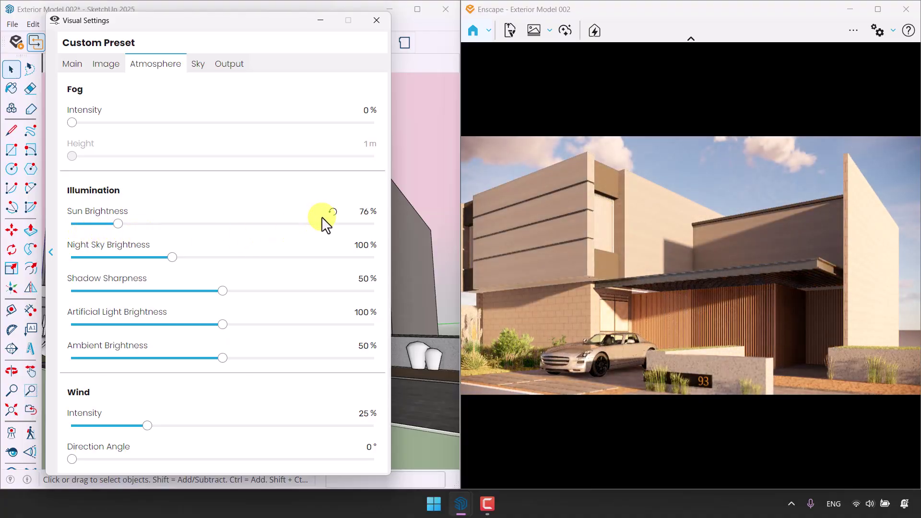
{"action": "left_click", "coordinate": [354, 213]}
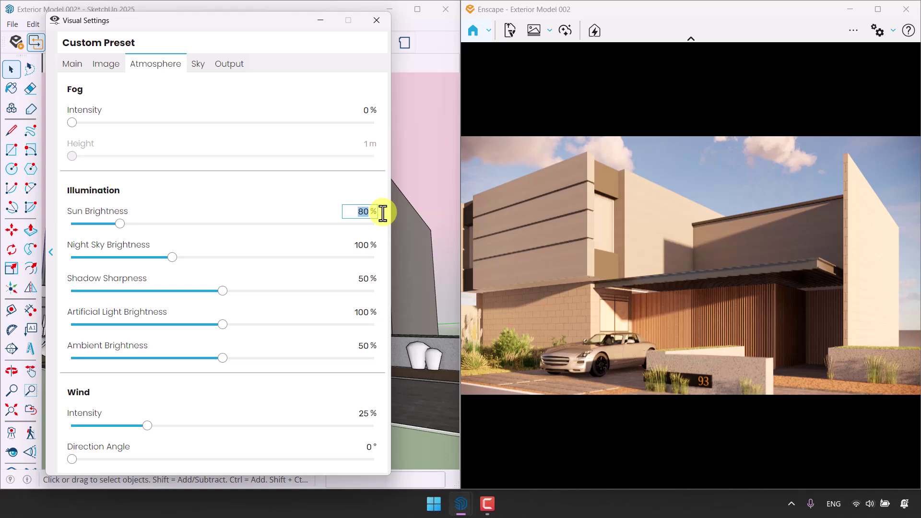
{"action": "type", "text": "86"}
{"action": "key", "text": "Return"}
{"action": "left_click", "coordinate": [372, 211]}
{"action": "type", "text": "80"}
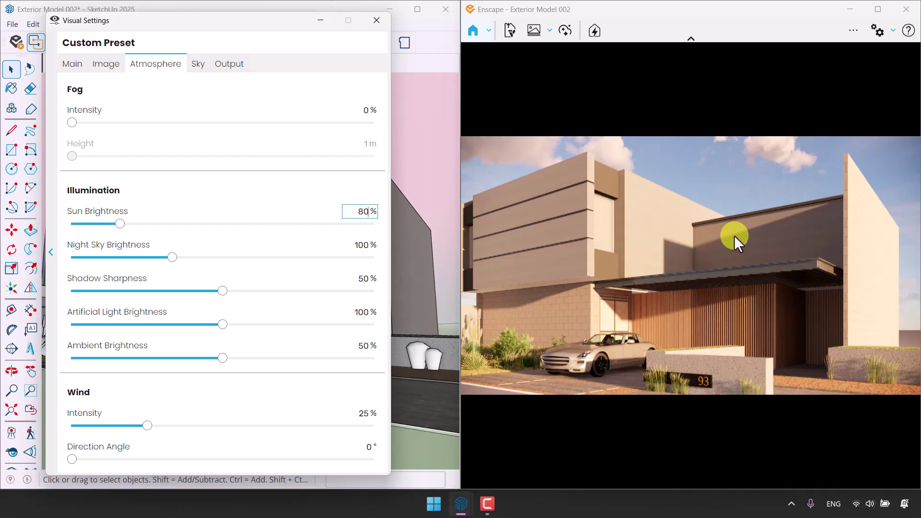
- Set the shadow sharpness to 76% and the wind intensity to 0%
{"action": "left_click_drag", "start_coordinate": [222, 292], "coordinate": [387, 290]}
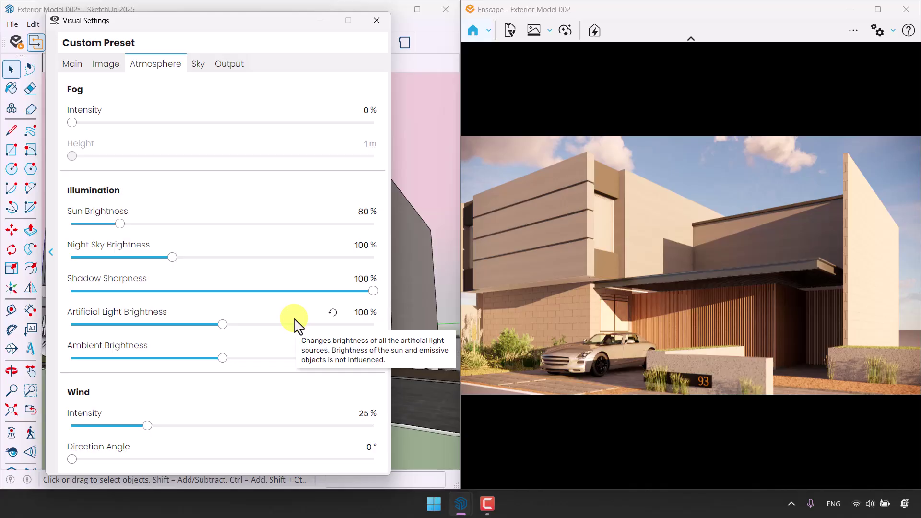
{"action": "left_click_drag", "start_coordinate": [377, 294], "coordinate": [320, 303]}
{"action": "left_click", "coordinate": [363, 278]}
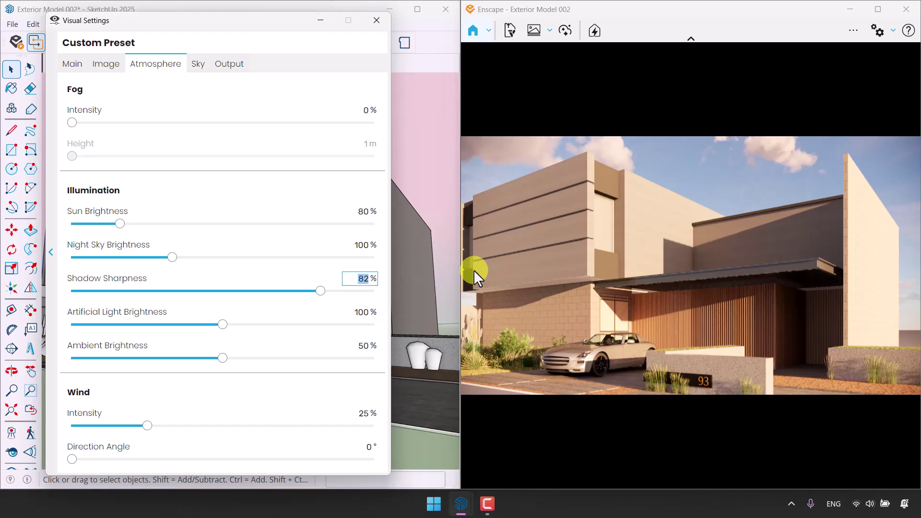
{"action": "type", "text": "76"}
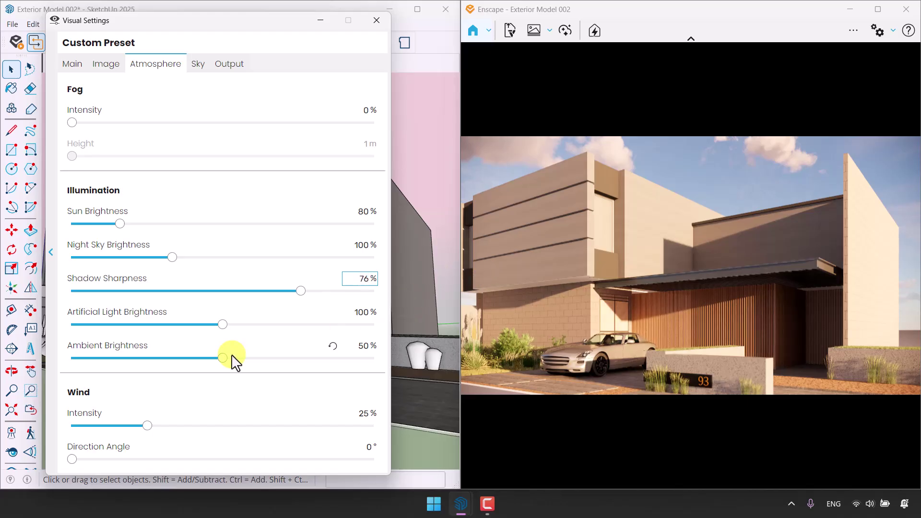
{"action": "mouse_move", "coordinate": [118, 322]}
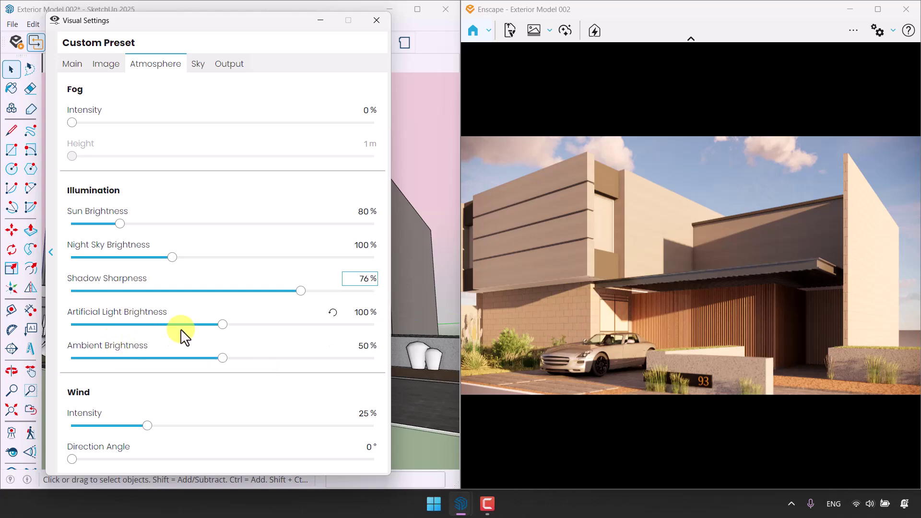
{"action": "mouse_move", "coordinate": [137, 358]}
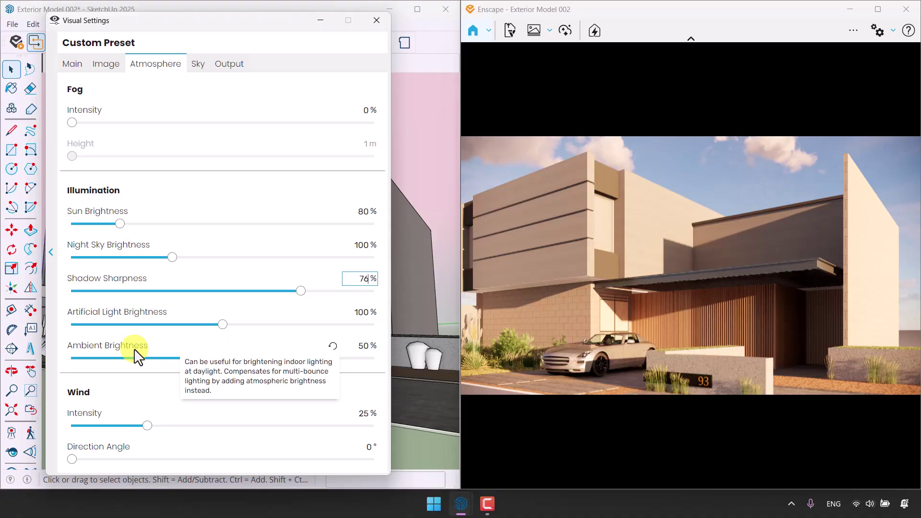
{"action": "left_click_drag", "start_coordinate": [147, 425], "coordinate": [16, 425]}
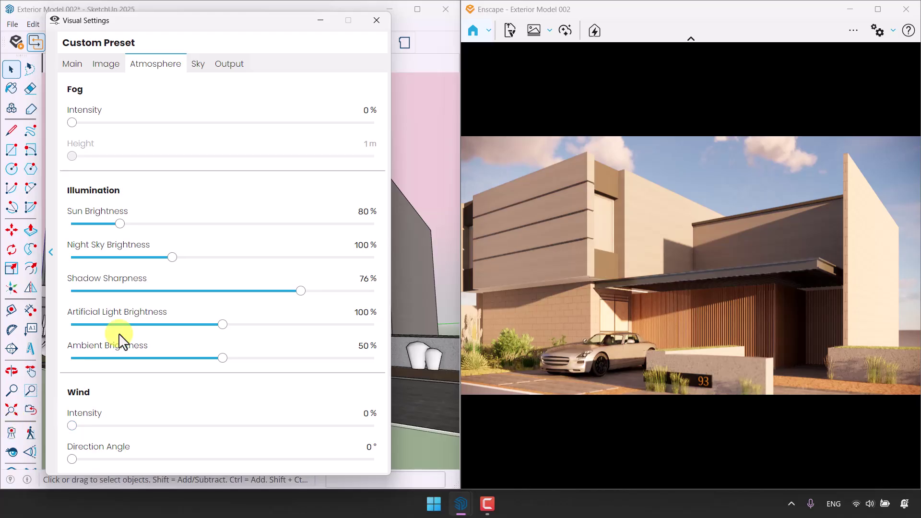
- Change the sky's horizon source to White Cubes and set its rotation to 62°
{"action": "left_click", "coordinate": [198, 64]}
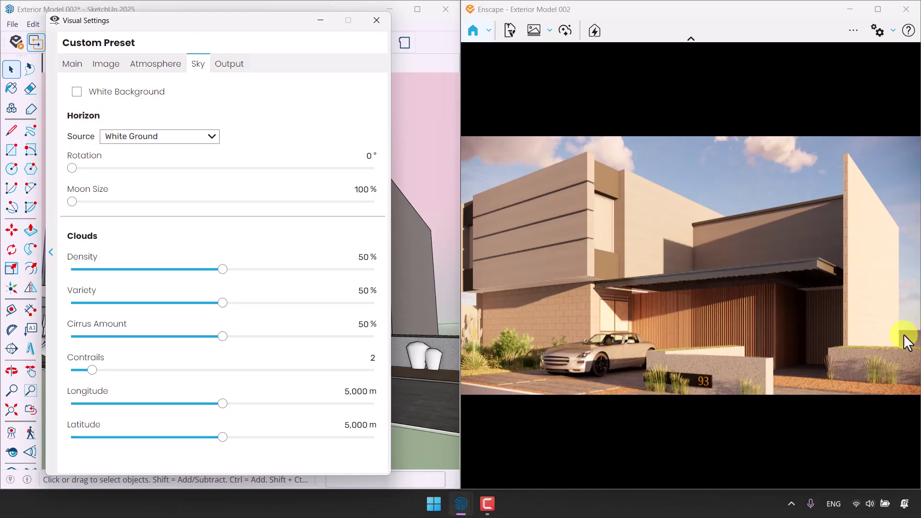
{"action": "left_click", "coordinate": [191, 137]}
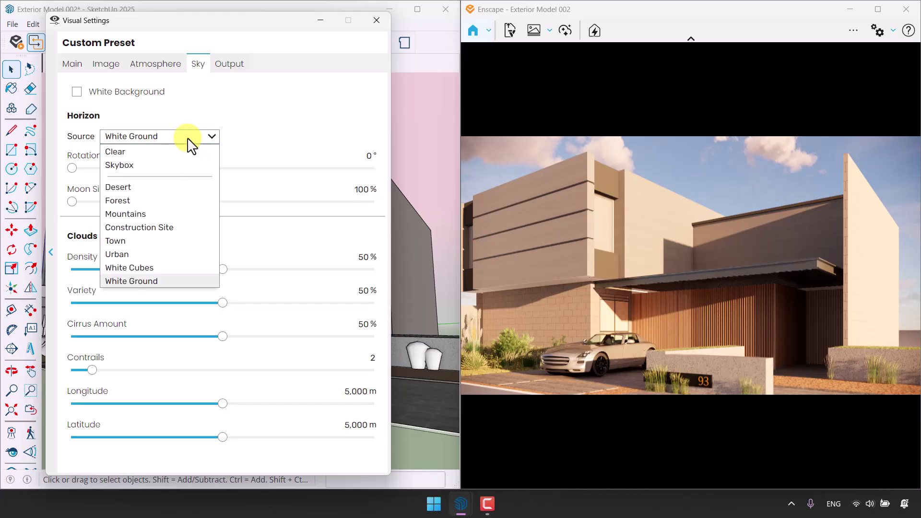
{"action": "left_click", "coordinate": [160, 267]}
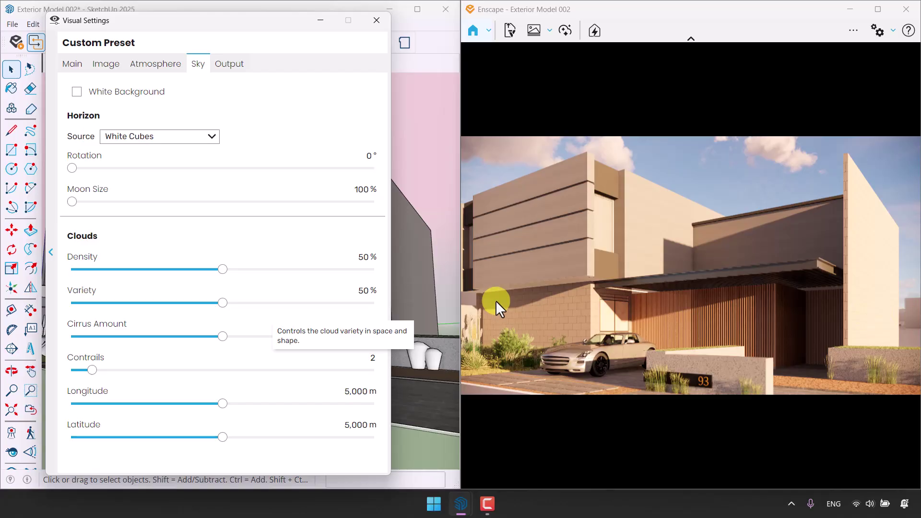
{"action": "left_click_drag", "start_coordinate": [72, 168], "coordinate": [116, 167]}
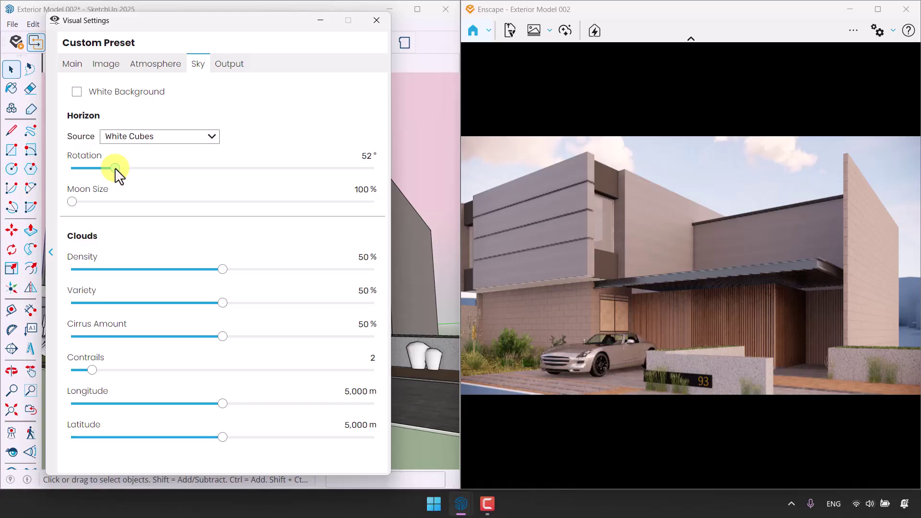
{"action": "mouse_move", "coordinate": [115, 168]}
{"action": "left_mouse_down"}
{"action": "mouse_move", "coordinate": [97, 168]}
{"action": "mouse_move", "coordinate": [124, 168]}
{"action": "left_mouse_up"}
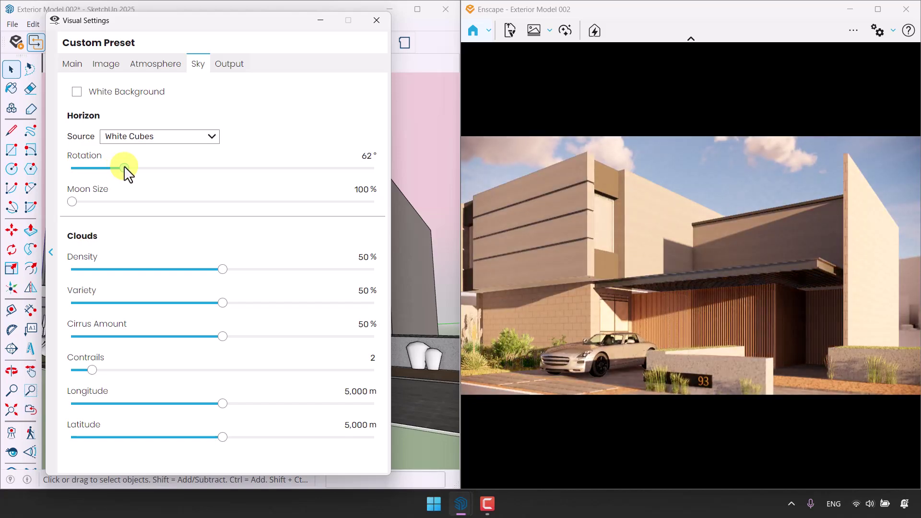
{"action": "left_click", "coordinate": [351, 154]}
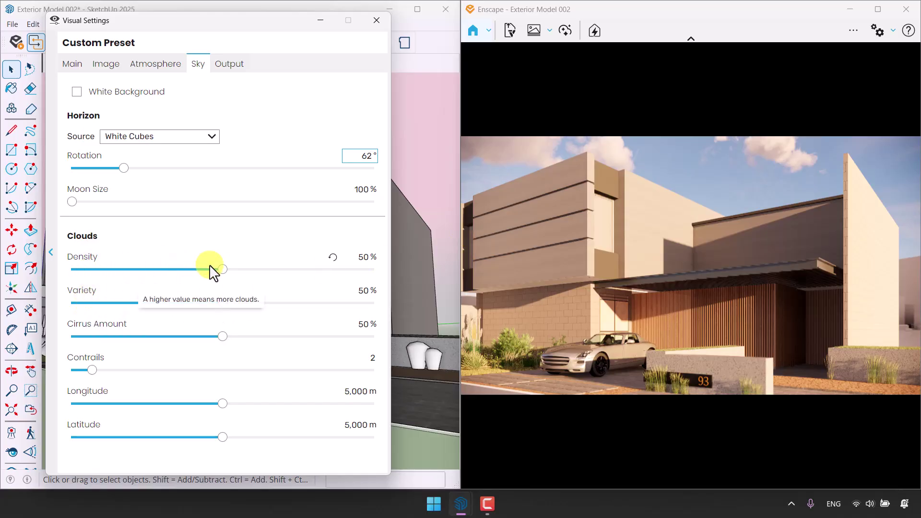
- Adjust the clouds to 44% density, 72% variety and a cirrus amount of 94%
{"action": "left_click", "coordinate": [758, 145]}
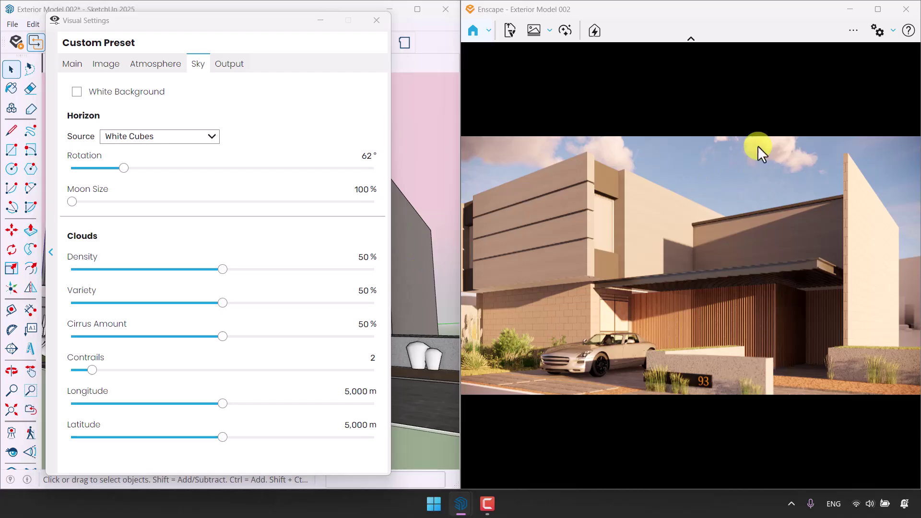
{"action": "left_click_drag", "start_coordinate": [222, 269], "coordinate": [289, 307]}
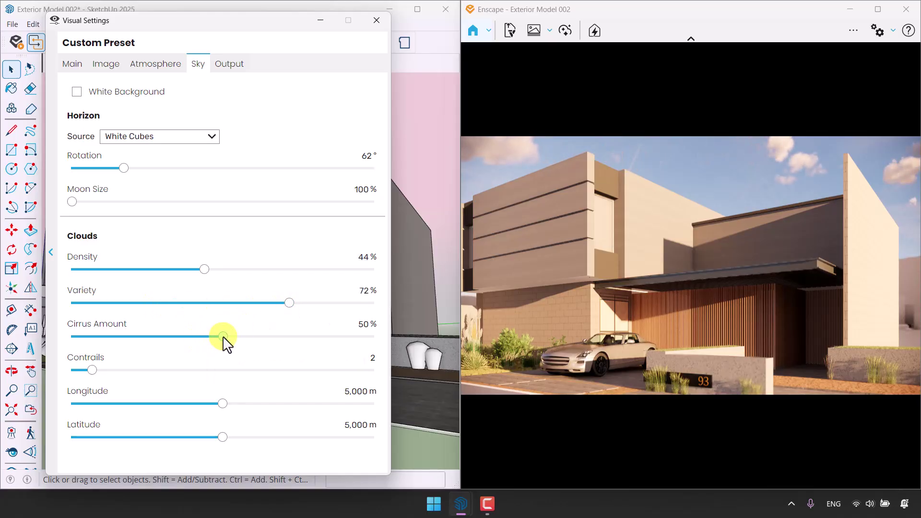
{"action": "left_click_drag", "start_coordinate": [223, 337], "coordinate": [382, 331]}
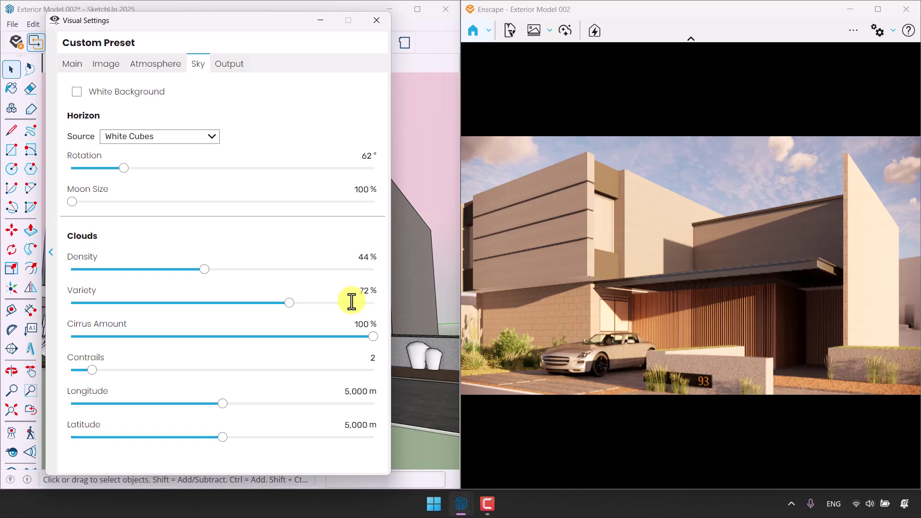
{"action": "left_click_drag", "start_coordinate": [374, 338], "coordinate": [2, 368]}
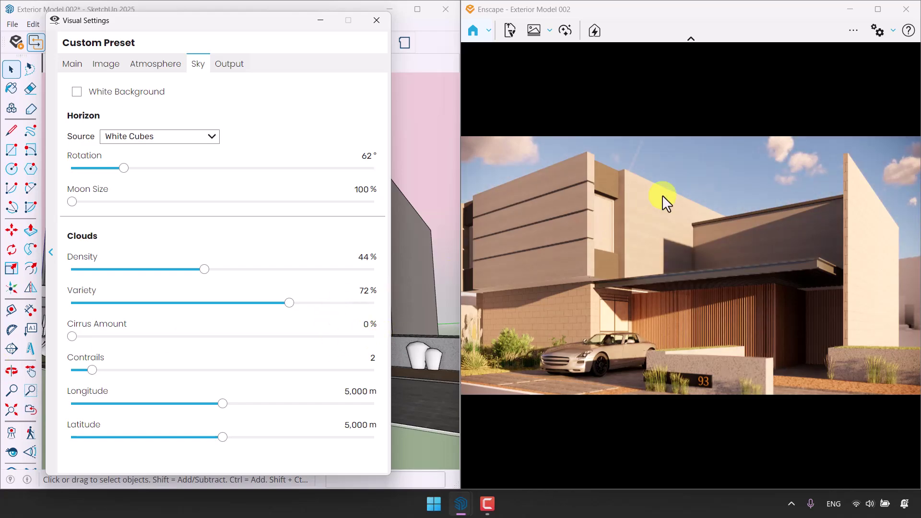
{"action": "left_click_drag", "start_coordinate": [75, 338], "coordinate": [359, 338]}
{"action": "left_click", "coordinate": [369, 324]}
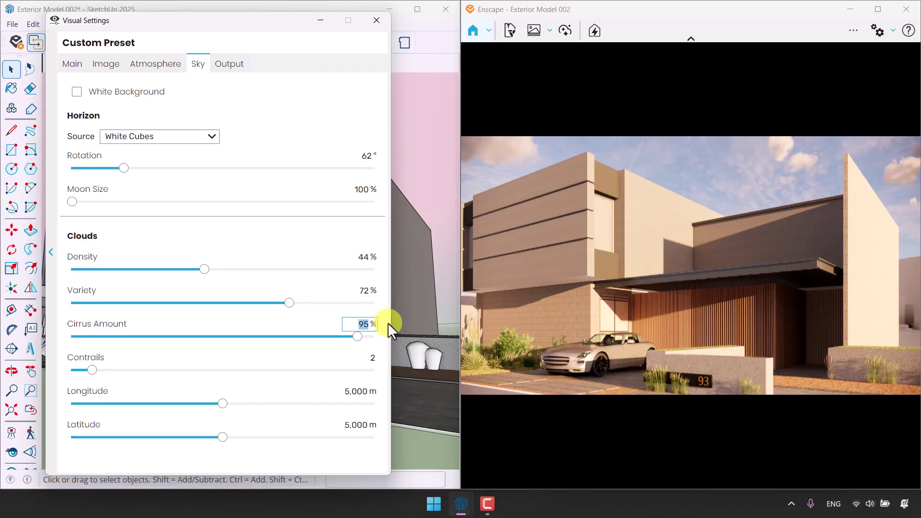
{"action": "type", "text": "94"}
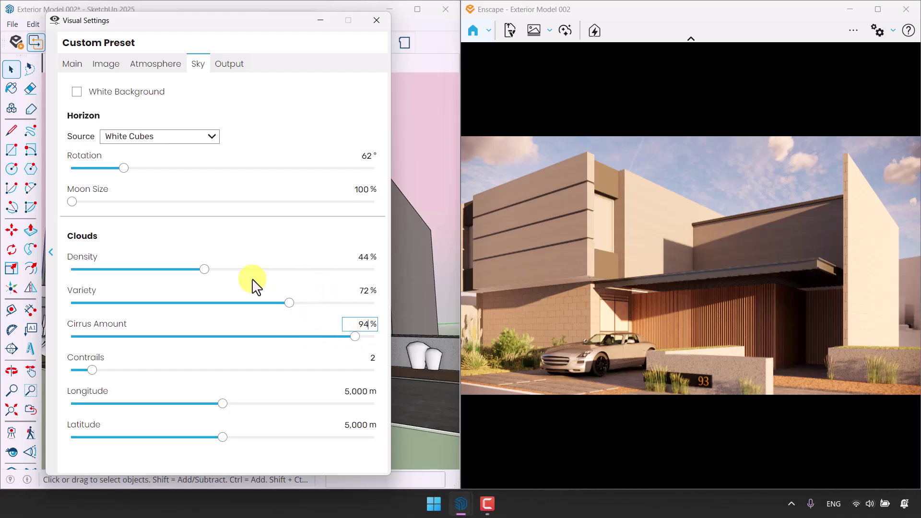
- Increase the cloud density to 56% and settle the cloud variety at 72%
{"action": "left_click_drag", "start_coordinate": [206, 269], "coordinate": [241, 271]}
{"action": "left_click", "coordinate": [353, 257]}
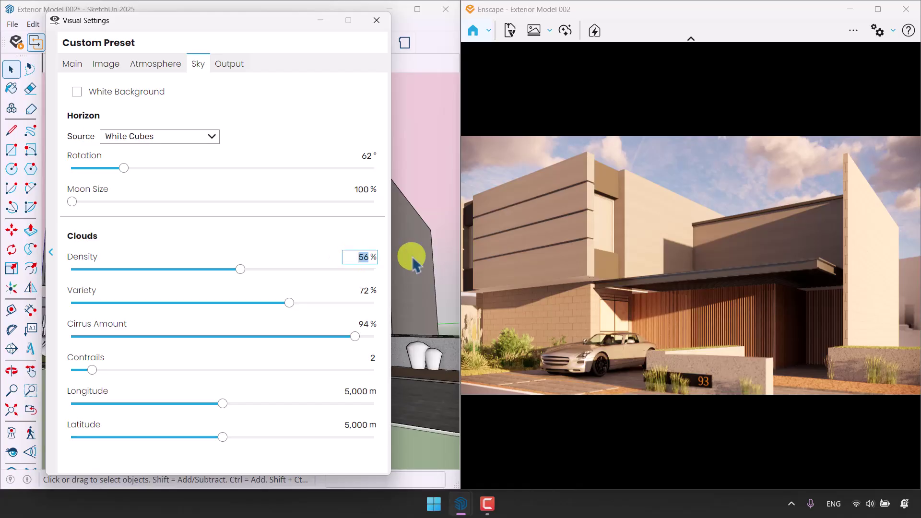
{"action": "left_click", "coordinate": [363, 290]}
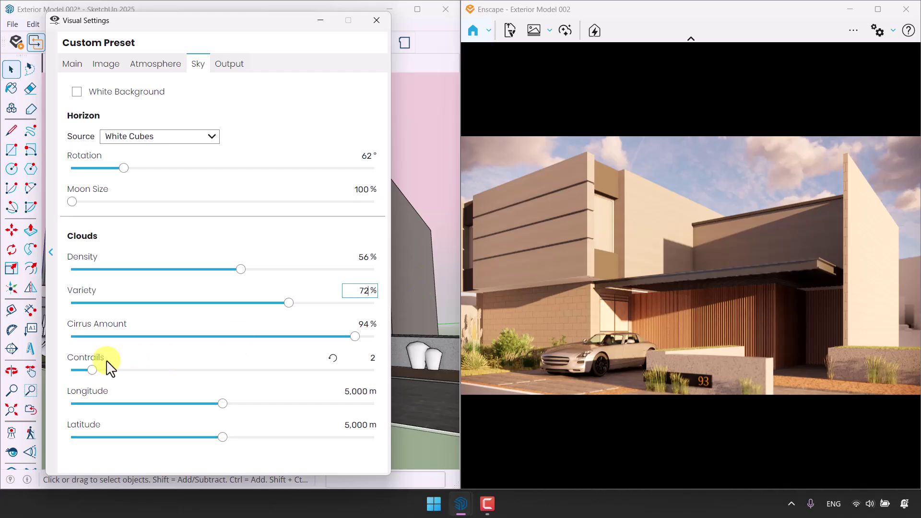
- Set the contrails to 0, and try a lower cloud longitude before resetting it to 5,000 m
{"action": "left_click_drag", "start_coordinate": [91, 369], "coordinate": [30, 372]}
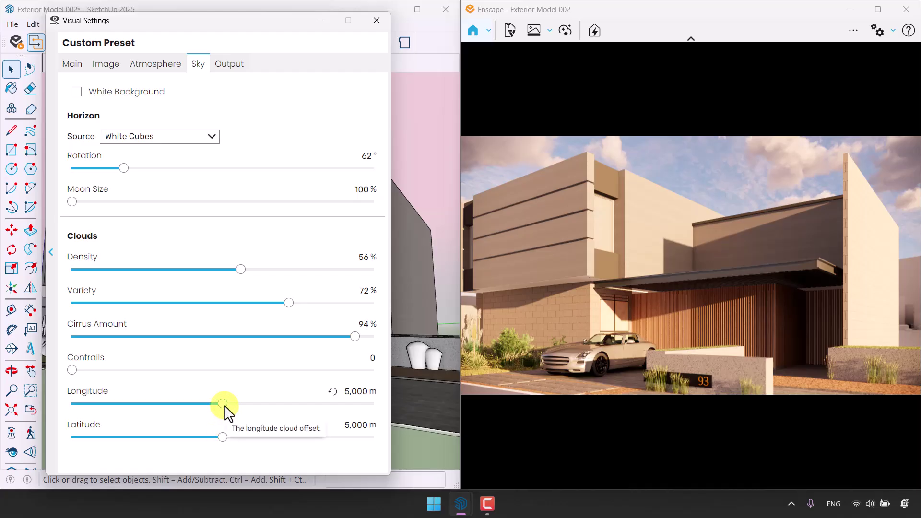
{"action": "left_click_drag", "start_coordinate": [224, 404], "coordinate": [164, 407]}
{"action": "left_click", "coordinate": [330, 393]}
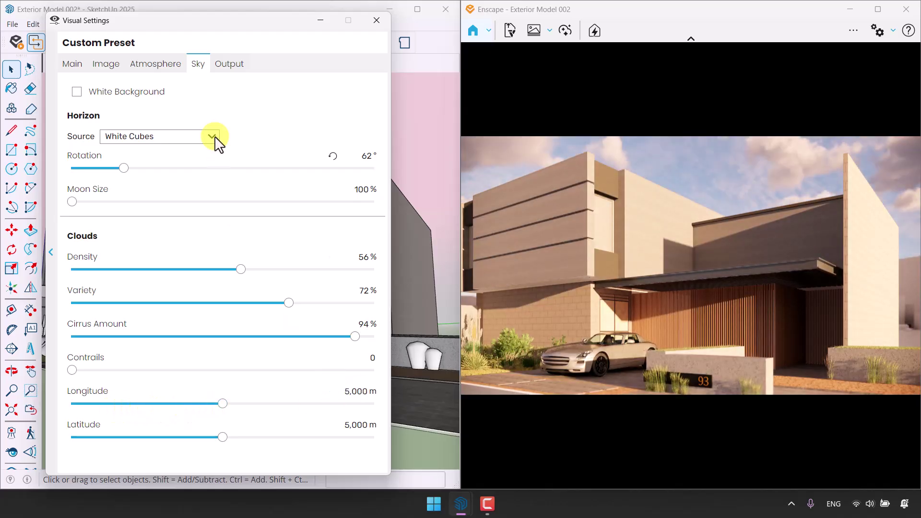
- Review the output and main camera settings, and close the visual settings
{"action": "left_click", "coordinate": [230, 65]}
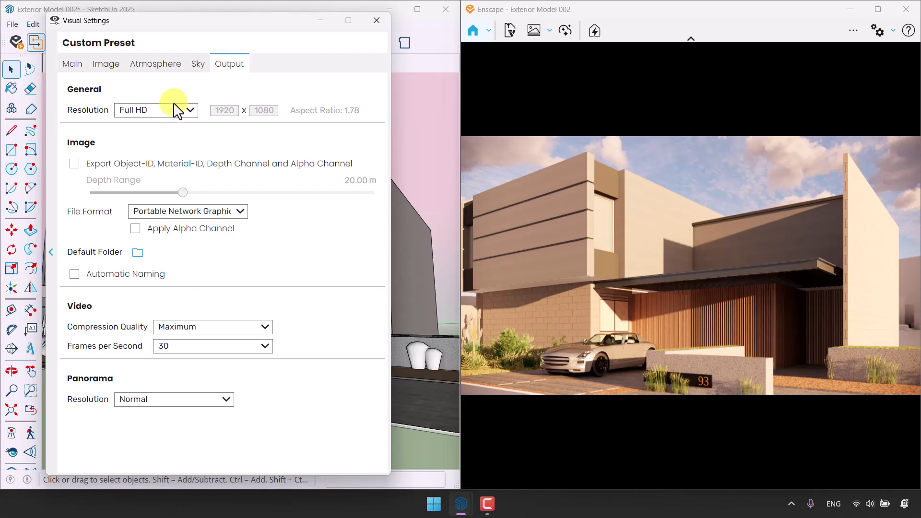
{"action": "left_click", "coordinate": [77, 64]}
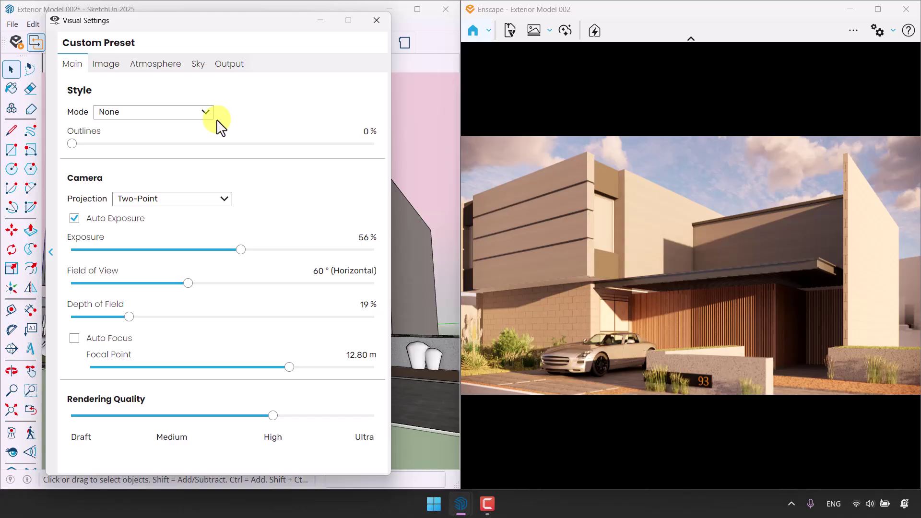
{"action": "left_click", "coordinate": [377, 21]}
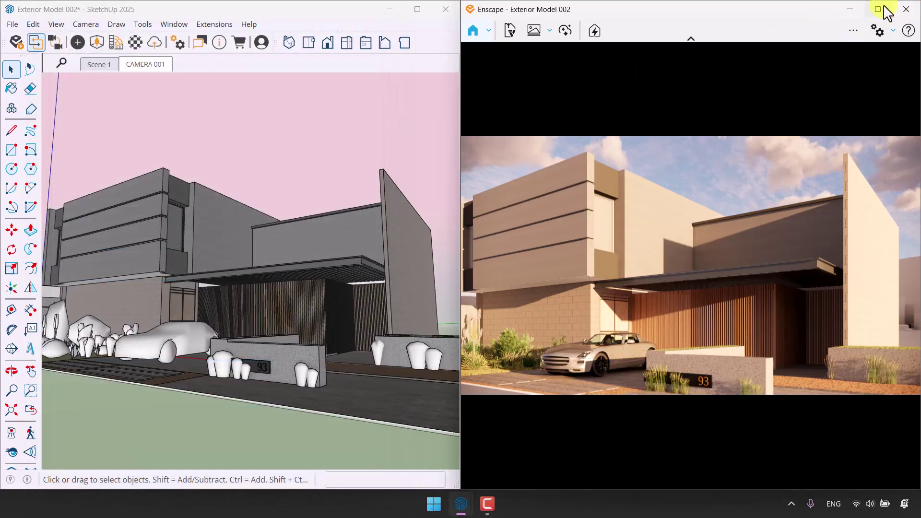
- Maximize the render window and start a new view called CAMERA 002 with its visual preset unlinked
{"action": "left_click", "coordinate": [878, 9]}
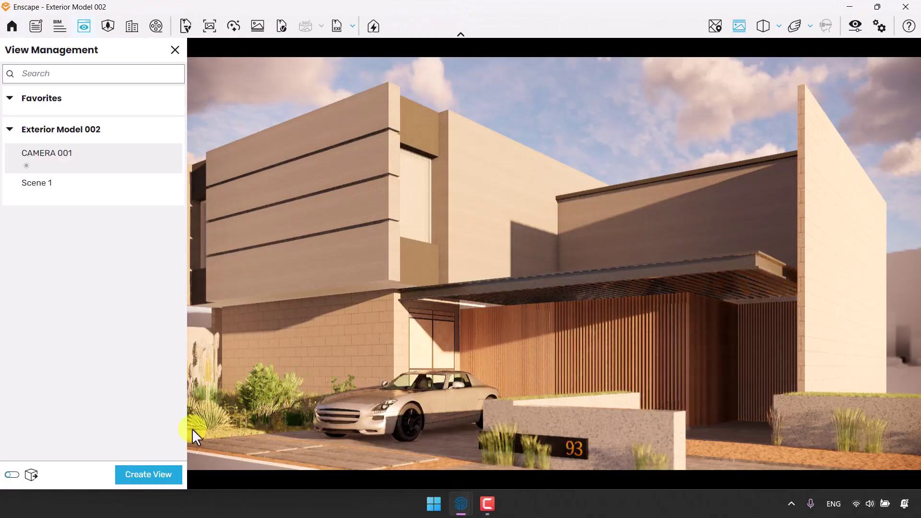
{"action": "left_click", "coordinate": [134, 477]}
{"action": "left_click", "coordinate": [84, 95]}
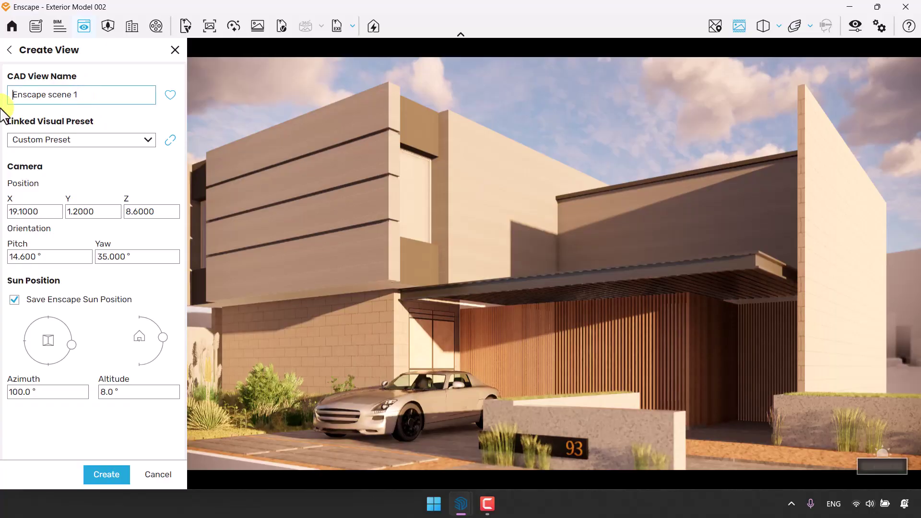
{"action": "key", "text": "ctrl+a"}
{"action": "type", "text": "CAME"}
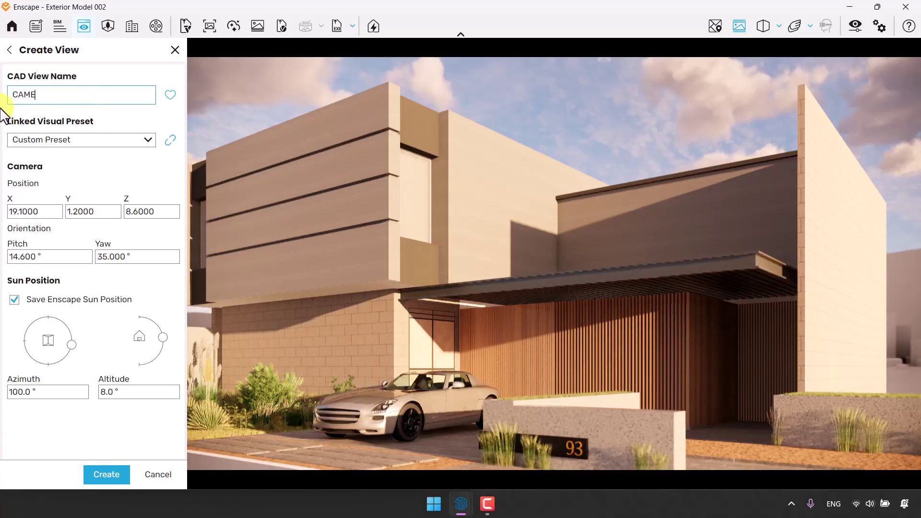
{"action": "type", "text": "RA 002"}
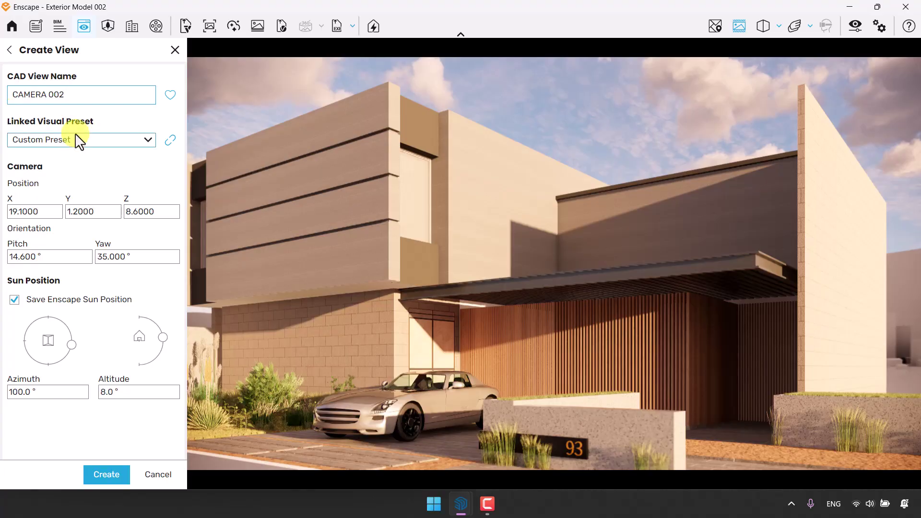
{"action": "left_click", "coordinate": [170, 140]}
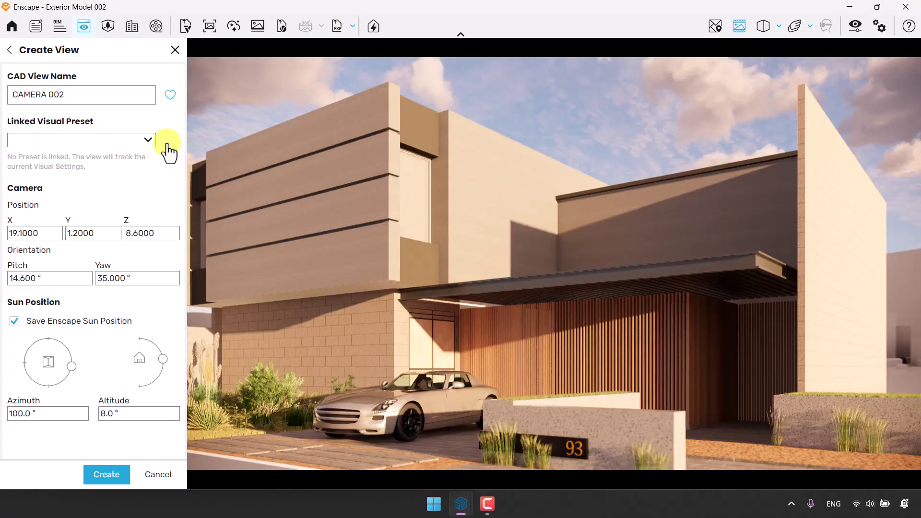
- Move the camera to a frontal view of the house facade and parked car, at about X 7.78, Y 1.94, Z 13.13
{"action": "right_click_drag", "start_coordinate": [387, 272], "coordinate": [870, 296]}
{"action": "key", "text": "a"}
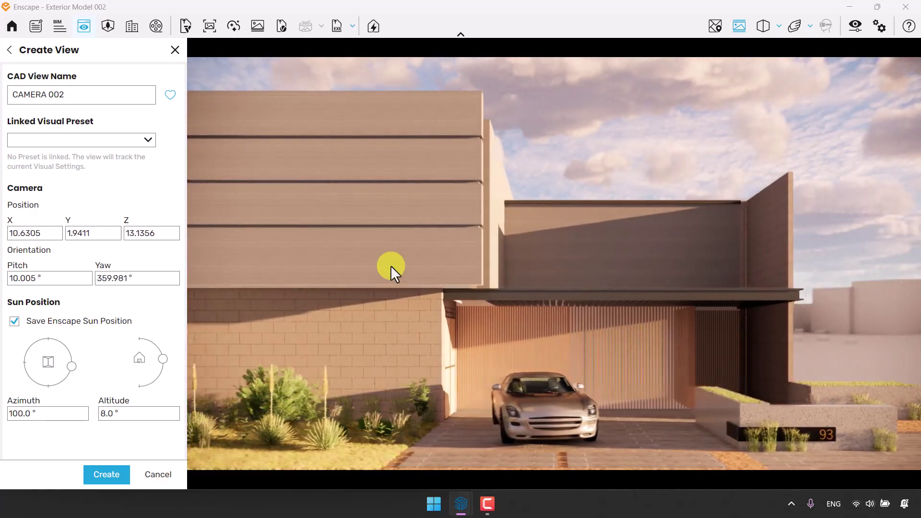
{"action": "key", "text": "a"}
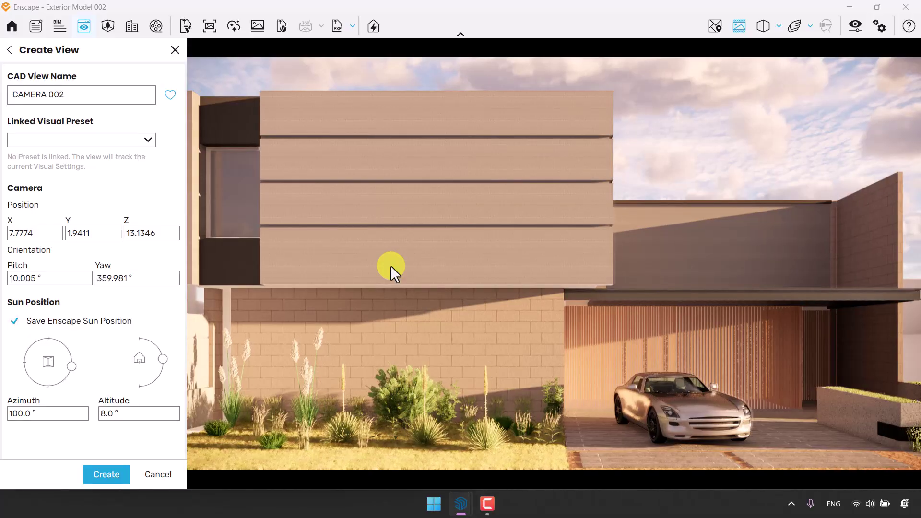
{"action": "key", "text": "e"}
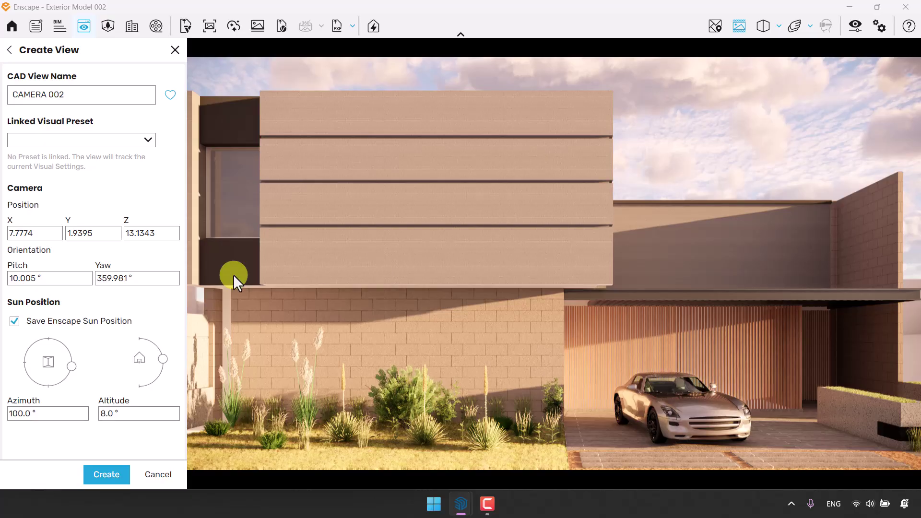
{"action": "double_click", "coordinate": [27, 233]}
{"action": "type", "text": "7.777774"}
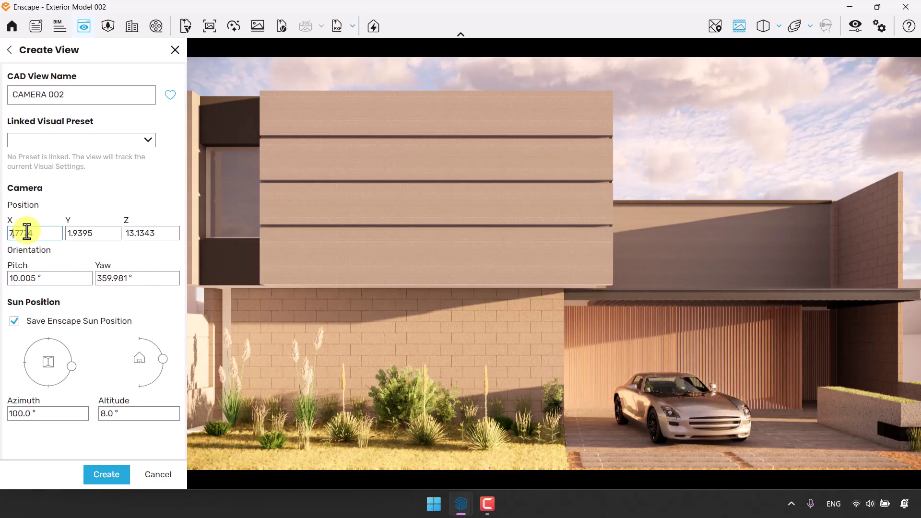
{"action": "double_click", "coordinate": [27, 234]}
{"action": "key", "text": "BackSpace"}
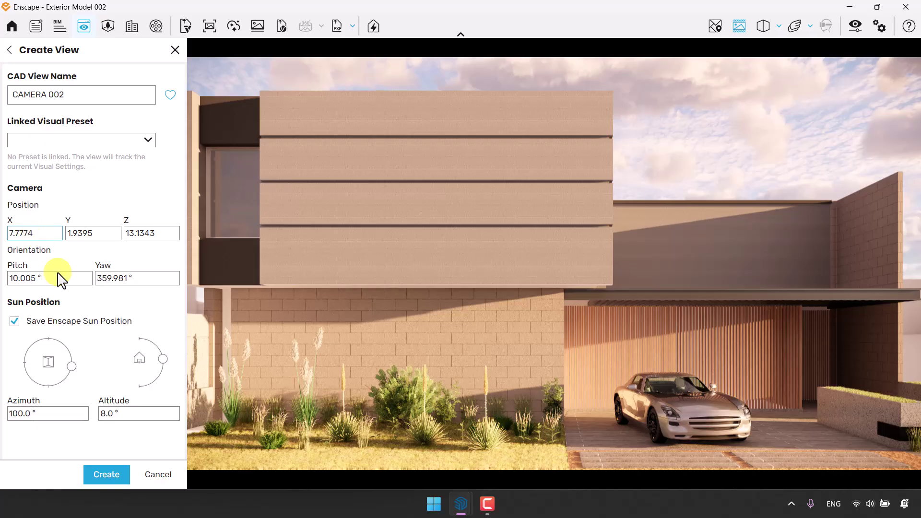
- Create the CAMERA 002 view and open it for editing
{"action": "left_click", "coordinate": [109, 475]}
{"action": "mouse_move", "coordinate": [119, 206]}
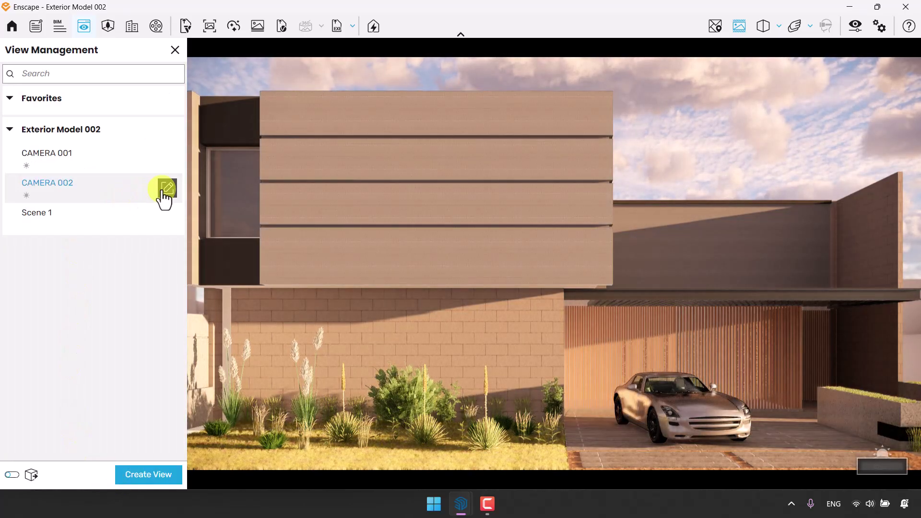
{"action": "left_click", "coordinate": [165, 190]}
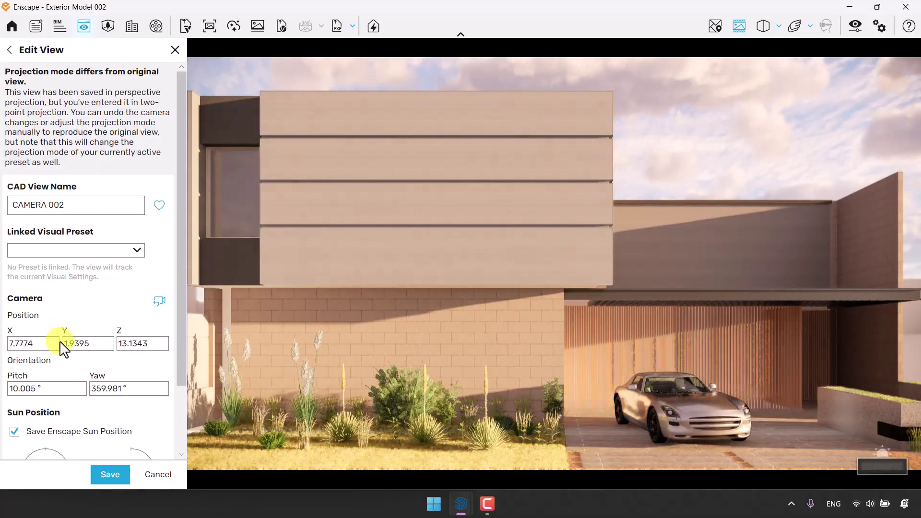
- Try a pitch of 0° for CAMERA 002 before setting it to 10°, and set the yaw to 0°
{"action": "left_click", "coordinate": [39, 390]}
{"action": "type", "text": "0"}
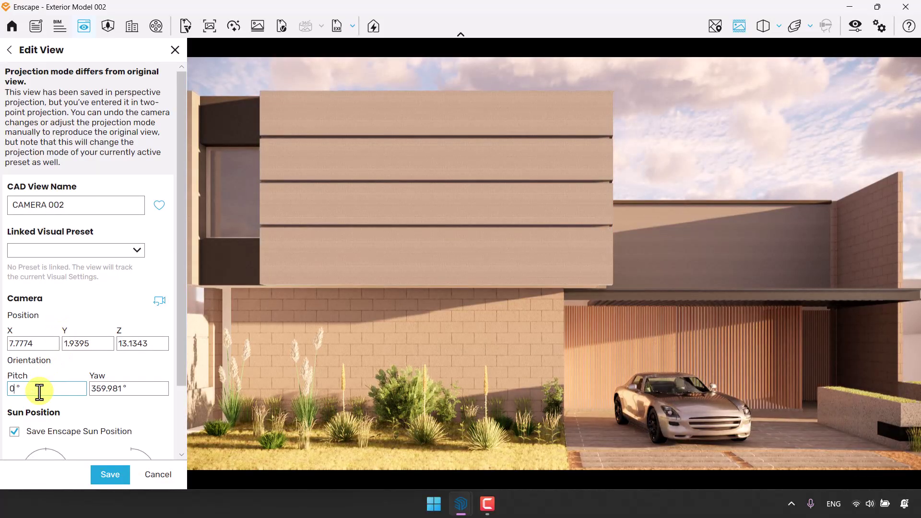
{"action": "left_click", "coordinate": [39, 390]}
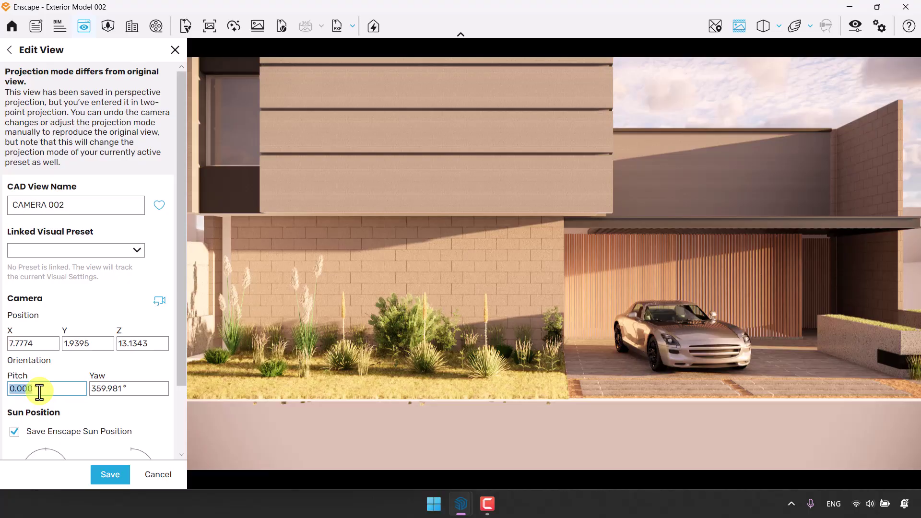
{"action": "type", "text": "10"}
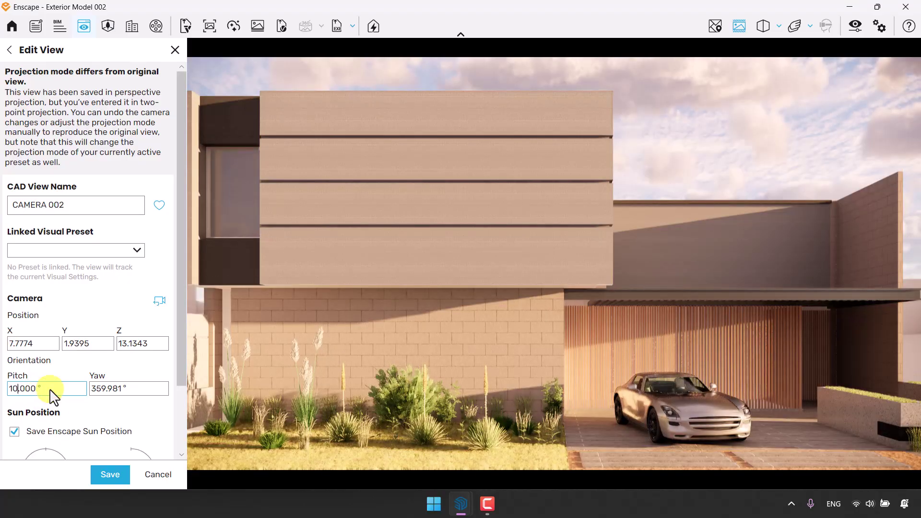
{"action": "left_click", "coordinate": [130, 388]}
{"action": "type", "text": "0"}
{"action": "key", "text": "Return"}
- Set CAMERA 002's position to X 7.77, Y 2 and Z 13, and save the view
{"action": "left_click", "coordinate": [33, 343]}
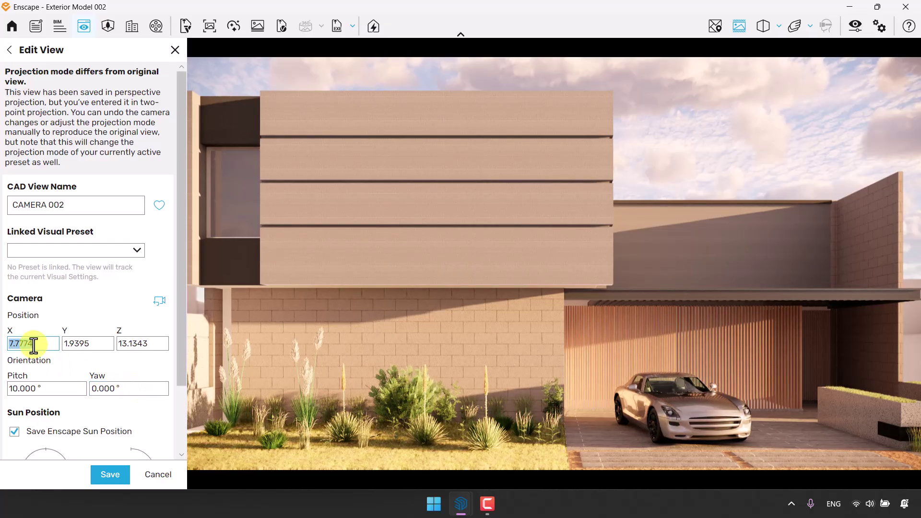
{"action": "type", "text": "7.77"}
{"action": "key", "text": "Return"}
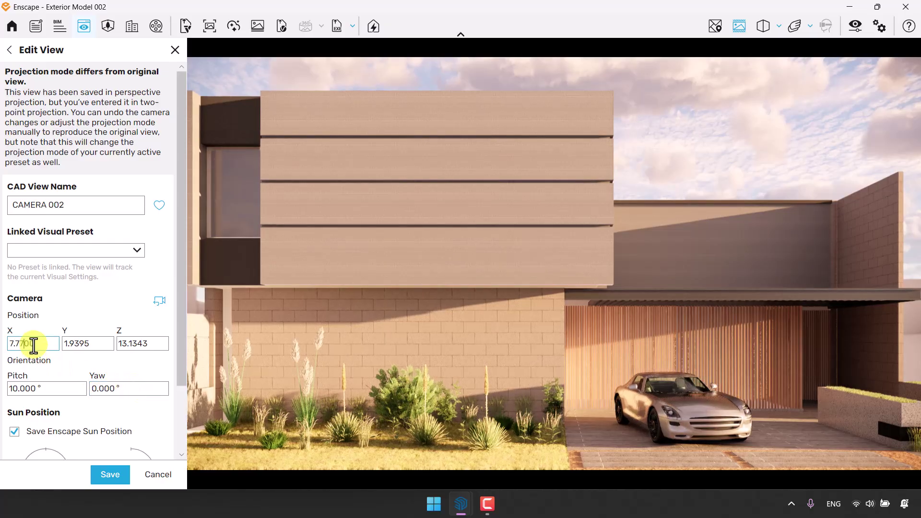
{"action": "left_click", "coordinate": [67, 343]}
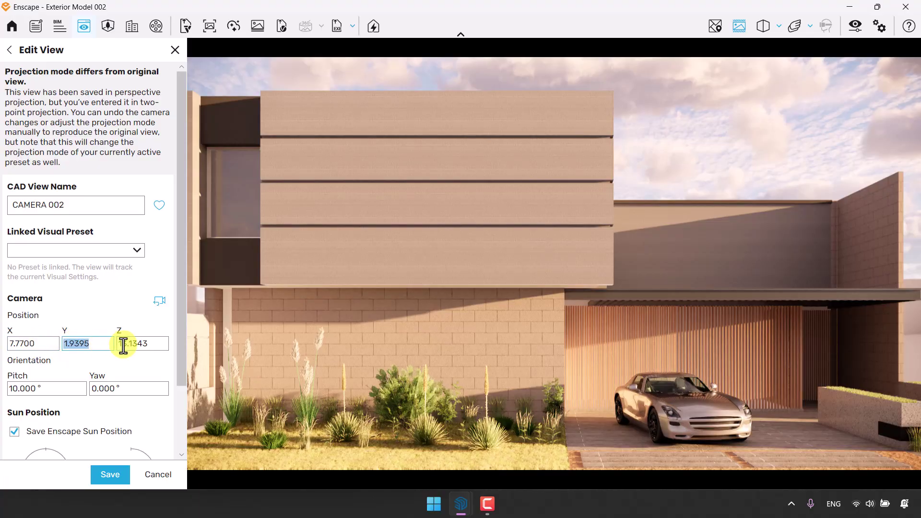
{"action": "type", "text": "2"}
{"action": "key", "text": "Return"}
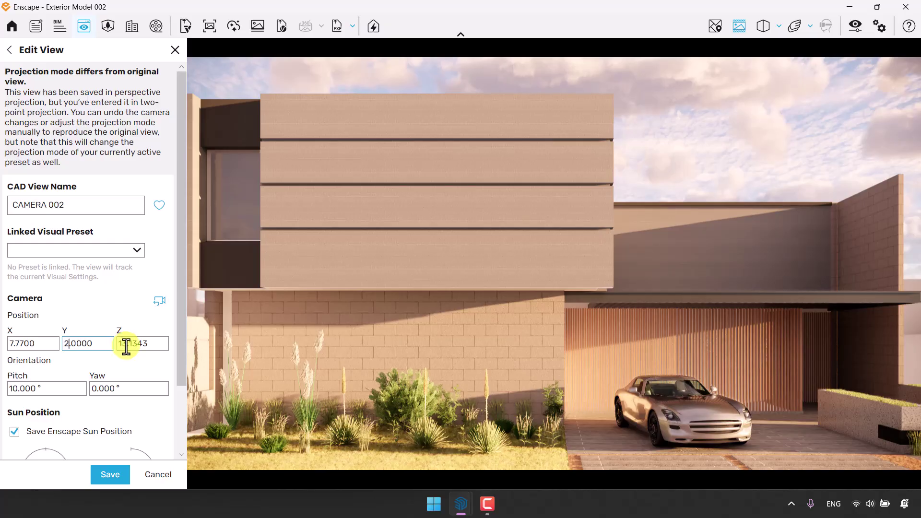
{"action": "left_click_drag", "start_coordinate": [130, 344], "coordinate": [159, 344]}
{"action": "key", "text": "BackSpace"}
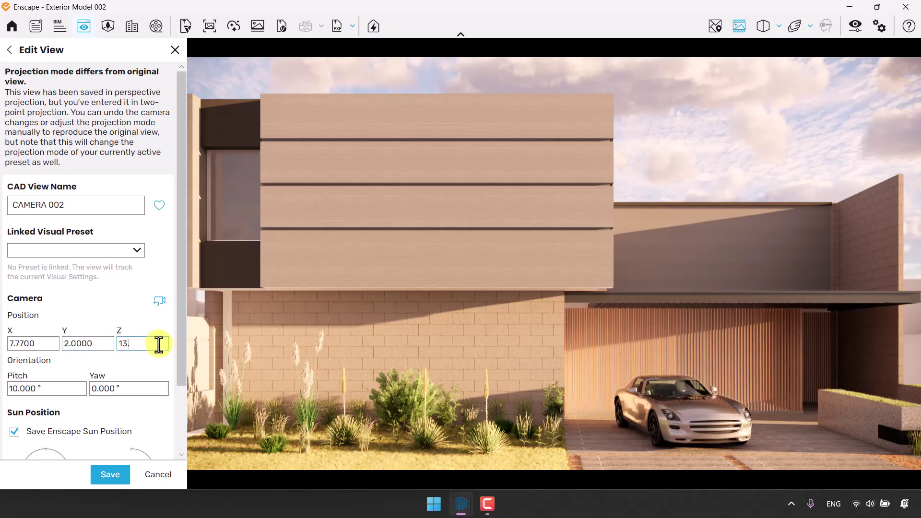
{"action": "key", "text": "Return"}
{"action": "scroll", "coordinate": [106, 432], "scroll_direction": "down", "scroll_amount": 3}
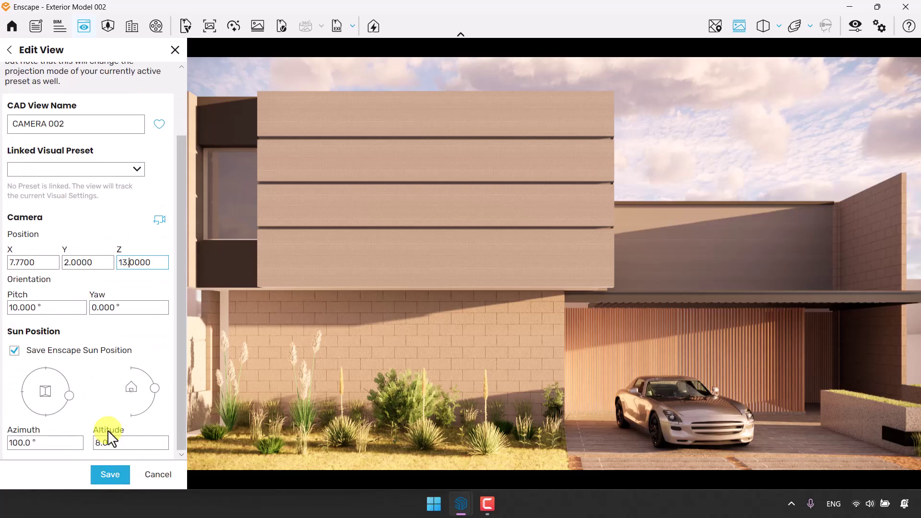
{"action": "left_click", "coordinate": [111, 479]}
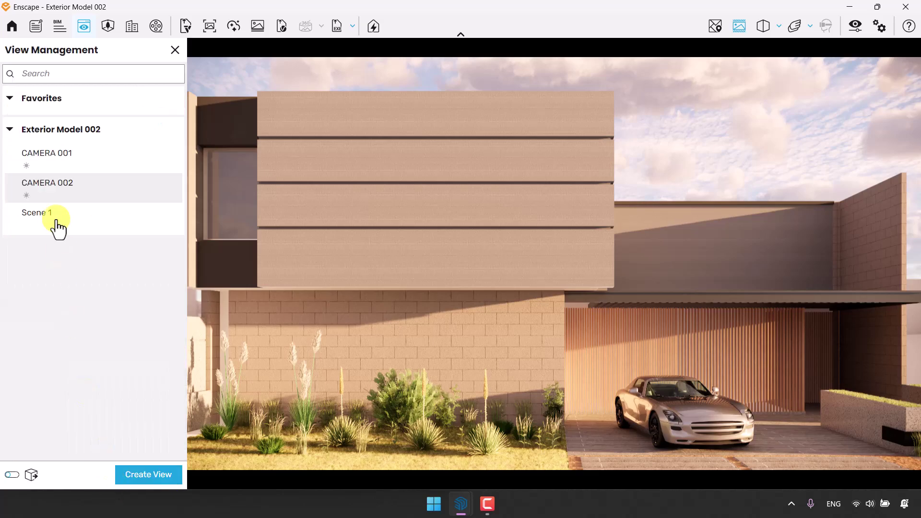
- Display the CAMERA 002 view, and select CAMERA 001 and CAMERA 002 for batch rendering
{"action": "left_click", "coordinate": [64, 182]}
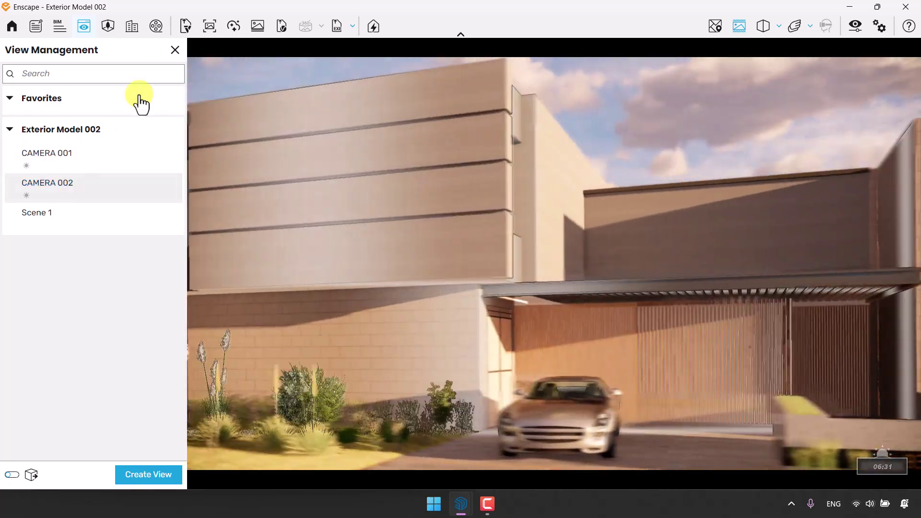
{"action": "left_click", "coordinate": [173, 51]}
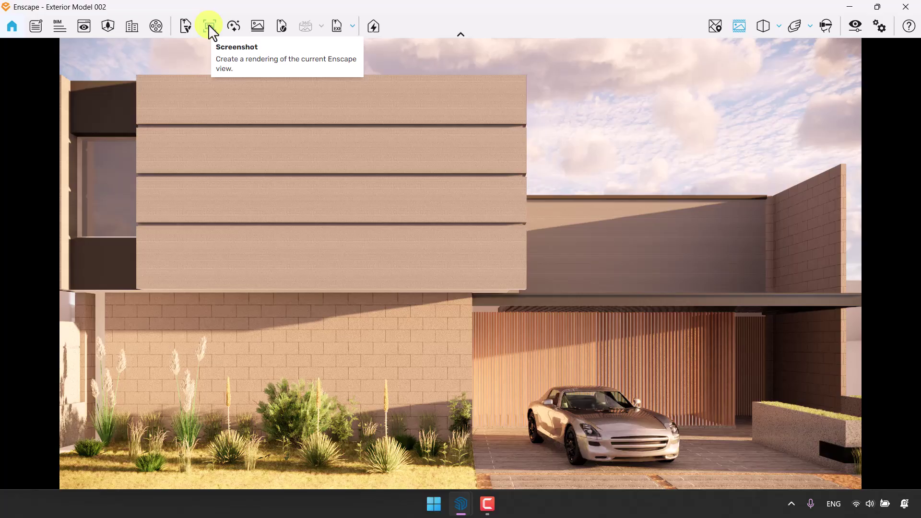
{"action": "left_click", "coordinate": [267, 36]}
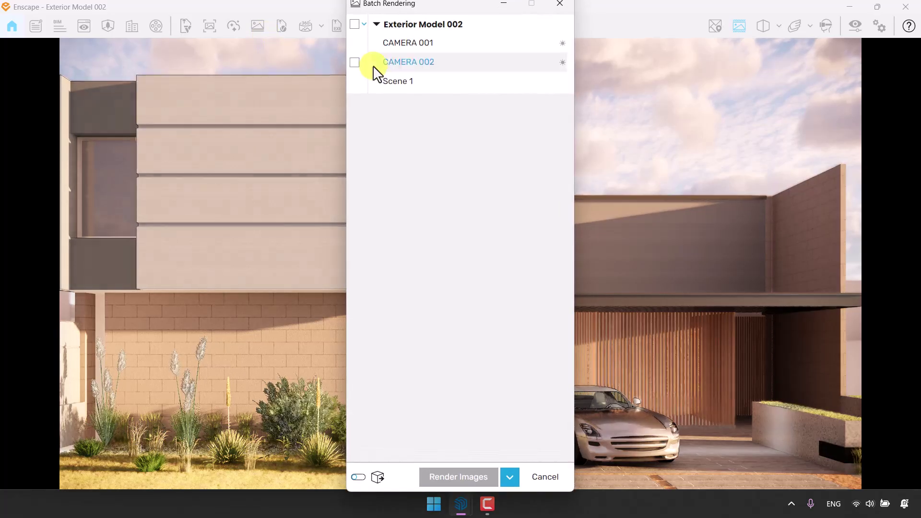
{"action": "left_click", "coordinate": [354, 43]}
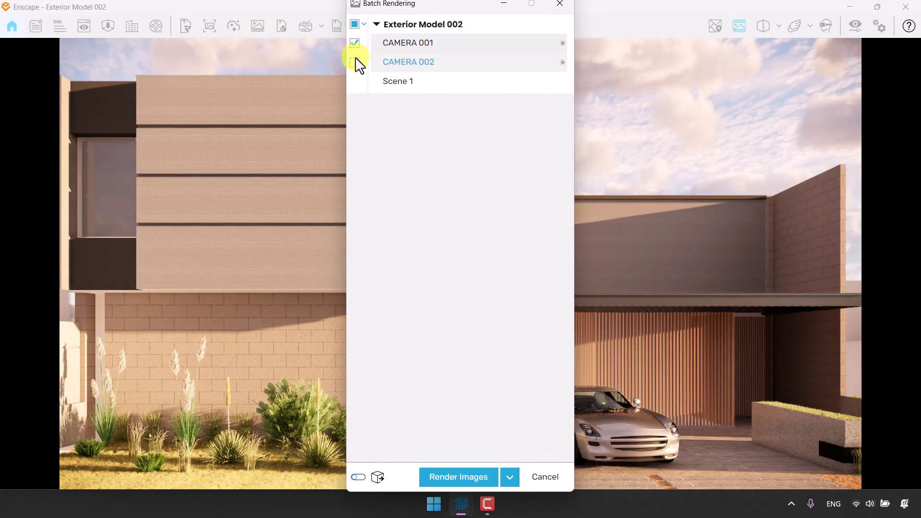
{"action": "left_click", "coordinate": [355, 61]}
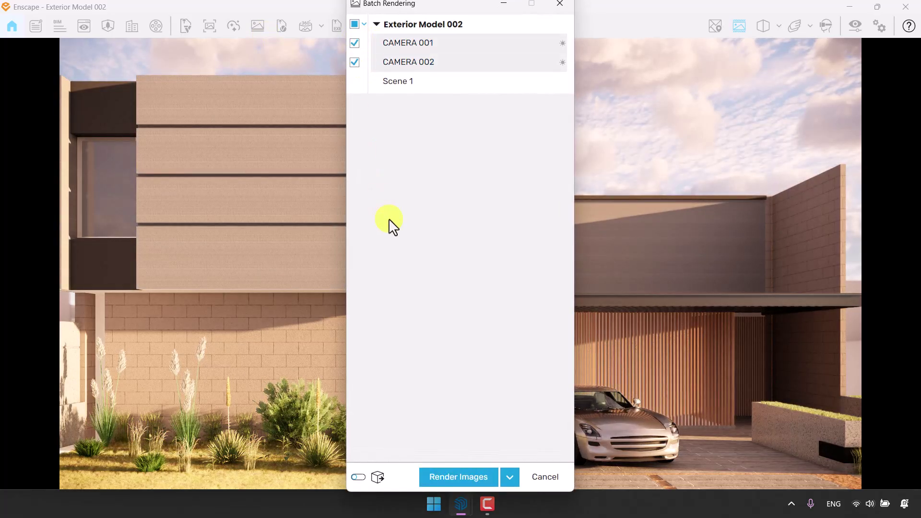
- Batch render the selected views as images, with the Desktop as the output folder
{"action": "left_click", "coordinate": [474, 477]}
{"action": "left_click", "coordinate": [508, 476]}
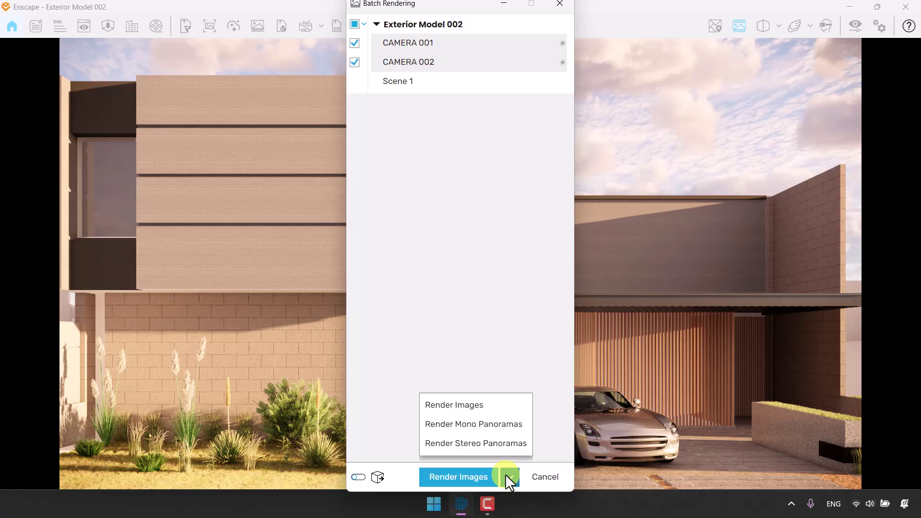
{"action": "left_click", "coordinate": [486, 424]}
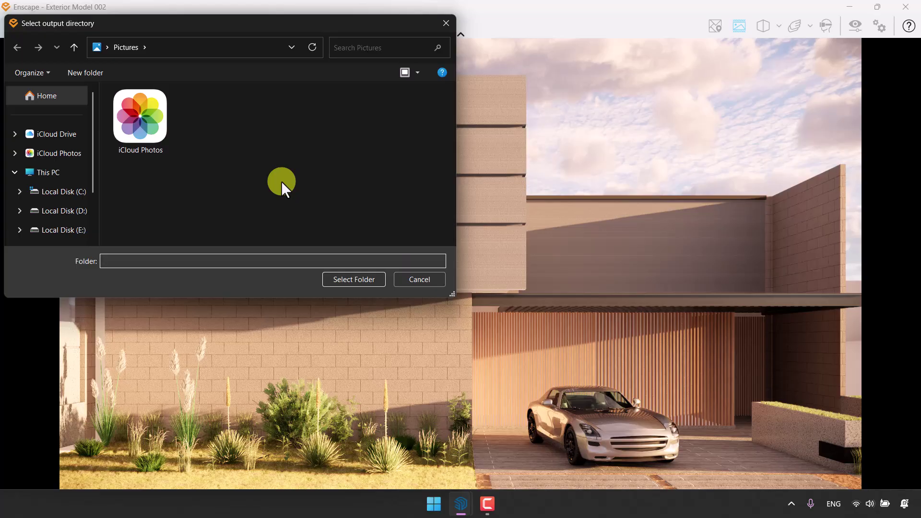
{"action": "left_click", "coordinate": [107, 47]}
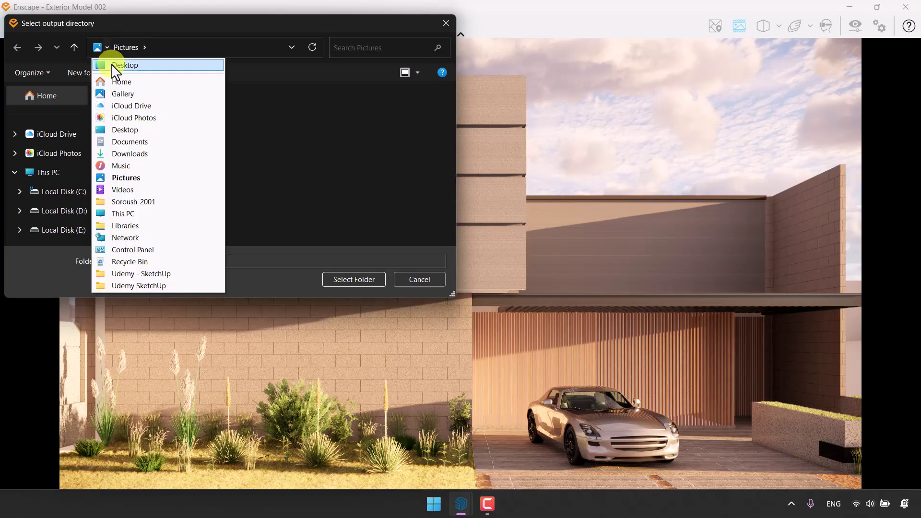
{"action": "left_click", "coordinate": [111, 63]}
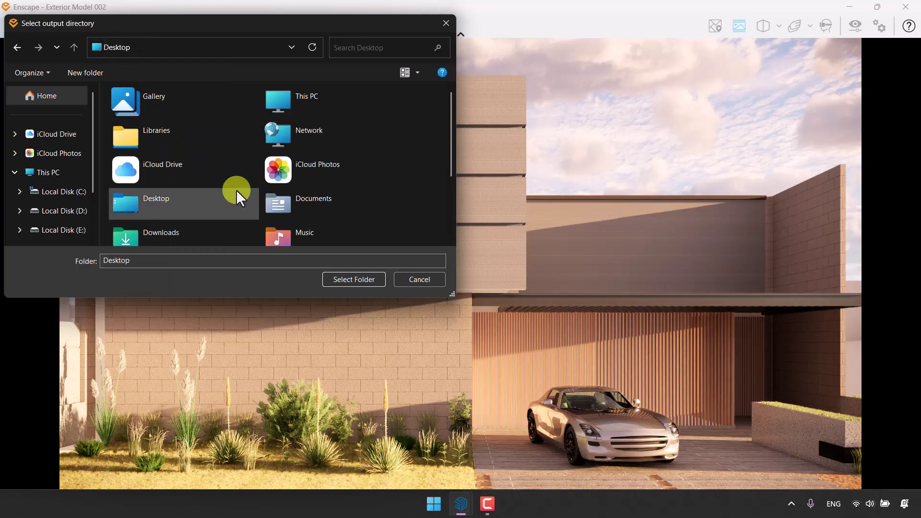
{"action": "left_click", "coordinate": [183, 200]}
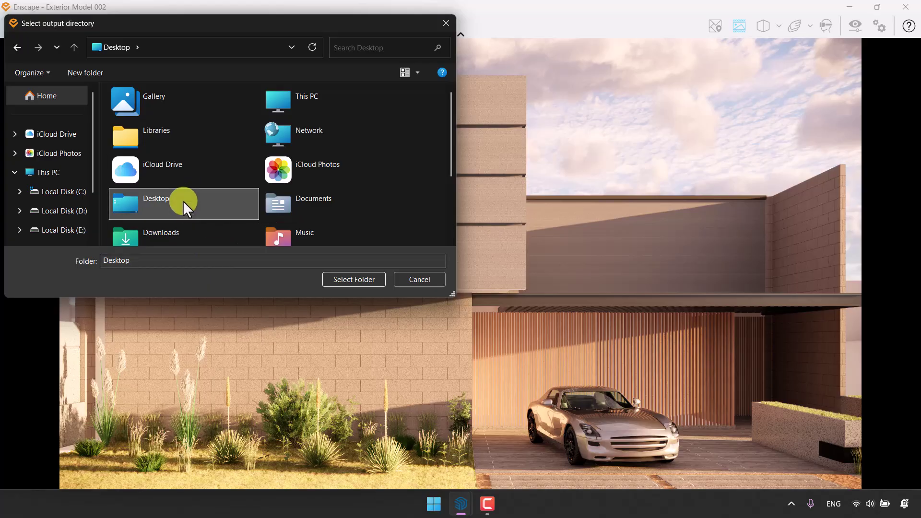
{"action": "left_click", "coordinate": [372, 276]}
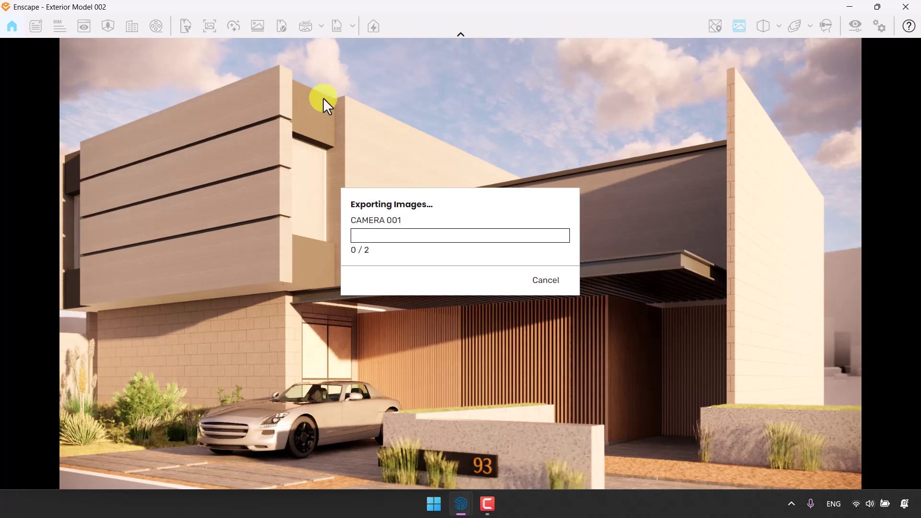
{"action": "left_click", "coordinate": [485, 511]}
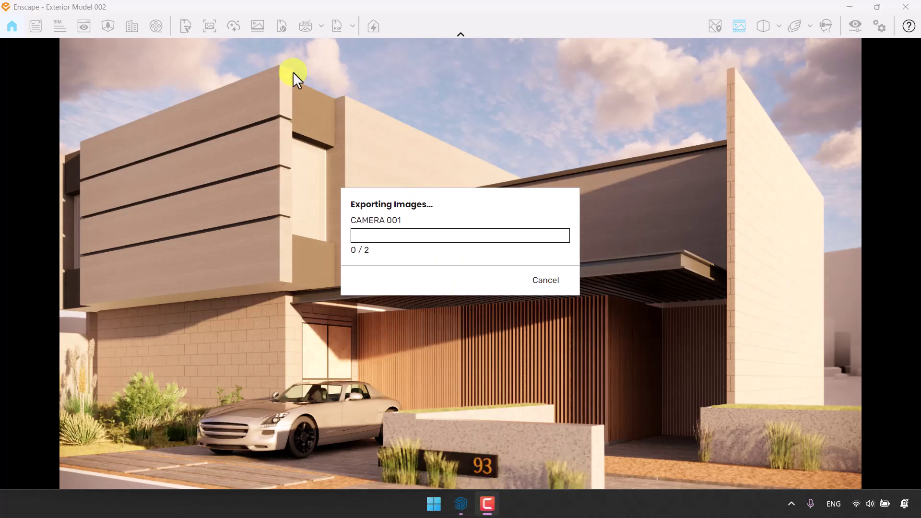